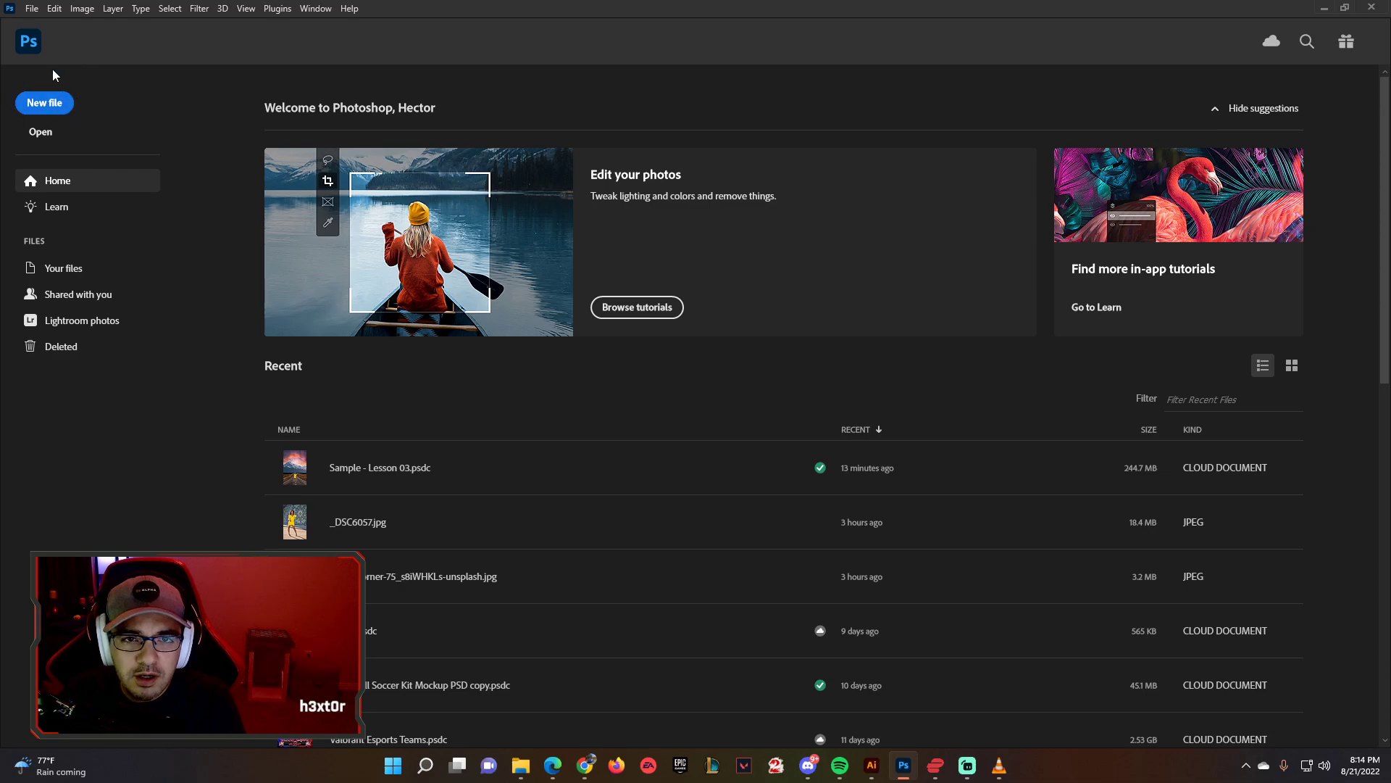
# - Create a new document from the Letter print preset in landscape orientation, 11 × 8.5 inches at 300 pixels/inch
pyautogui.click(32, 8)
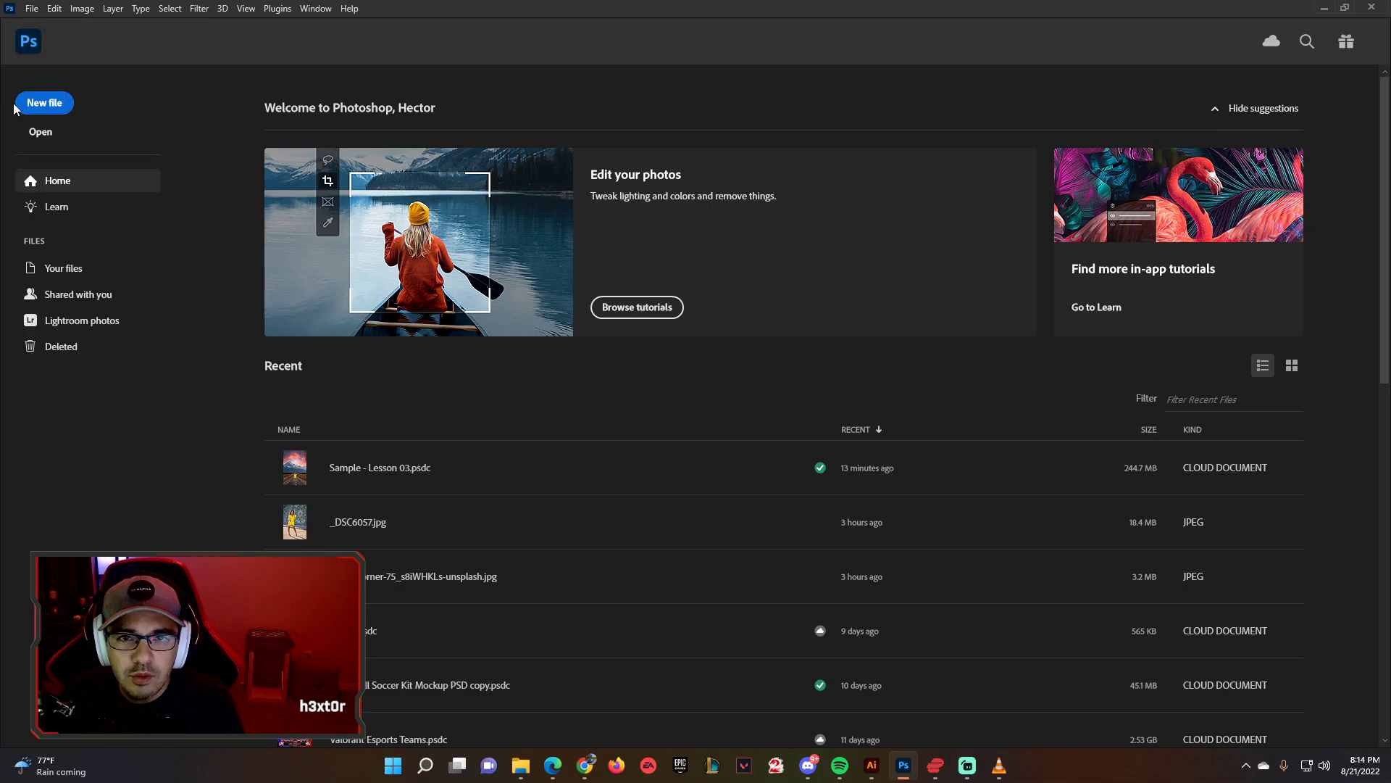
pyautogui.click(58, 108)
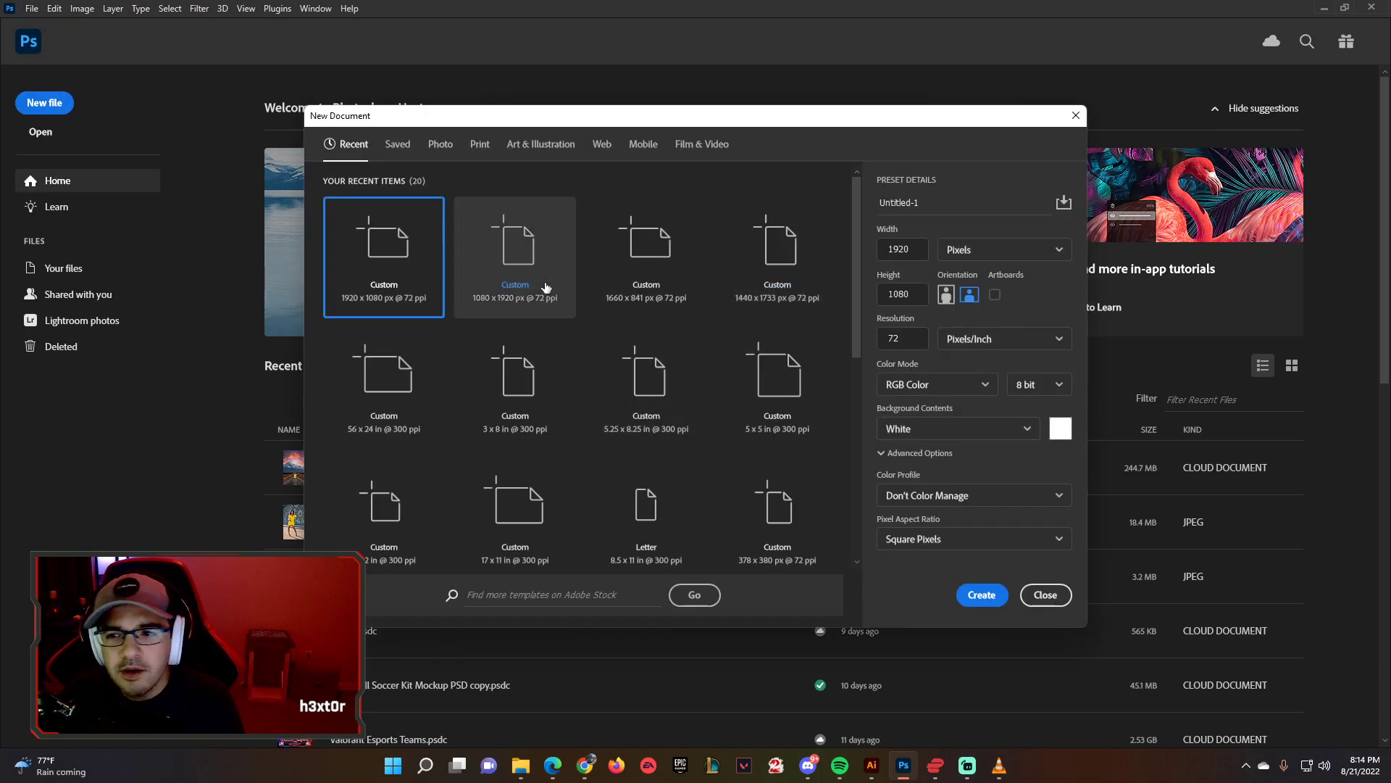
pyautogui.click(480, 145)
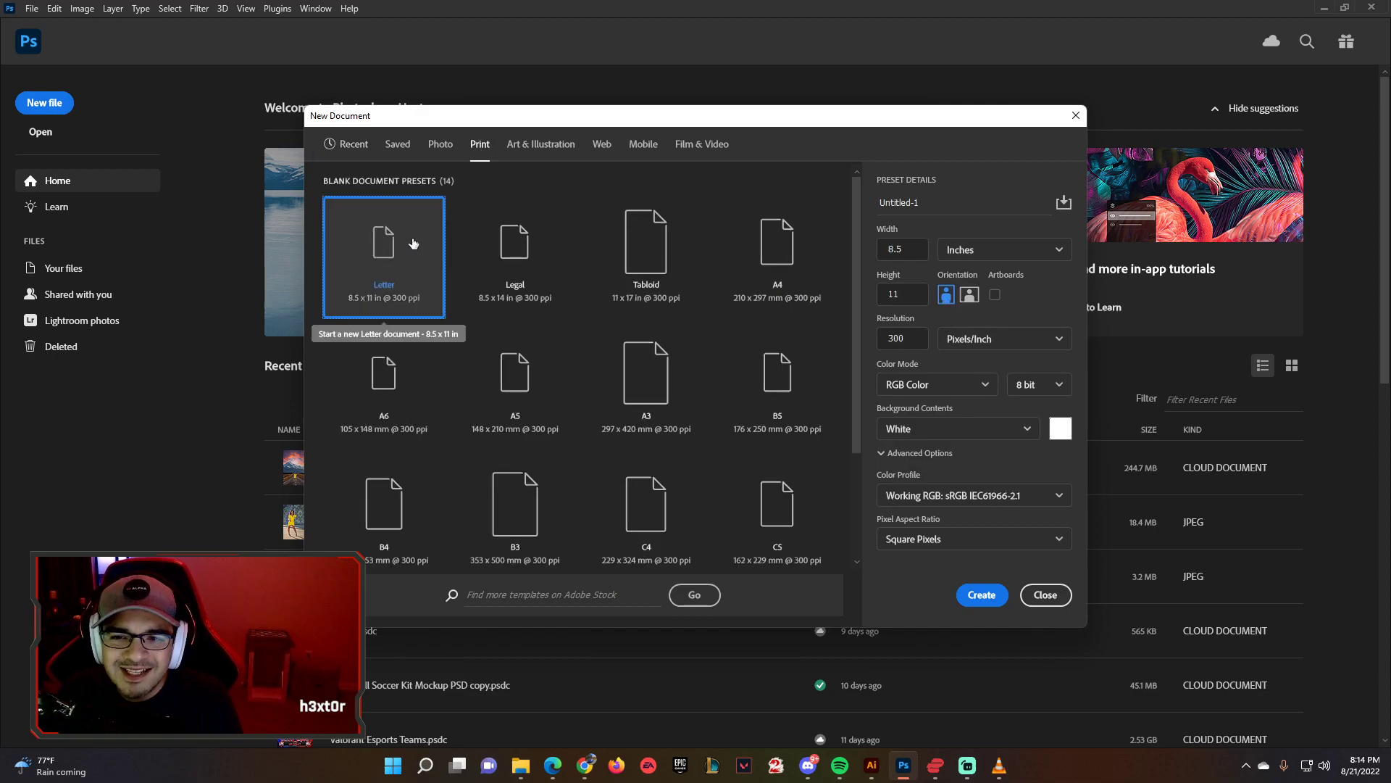
pyautogui.click(970, 295)
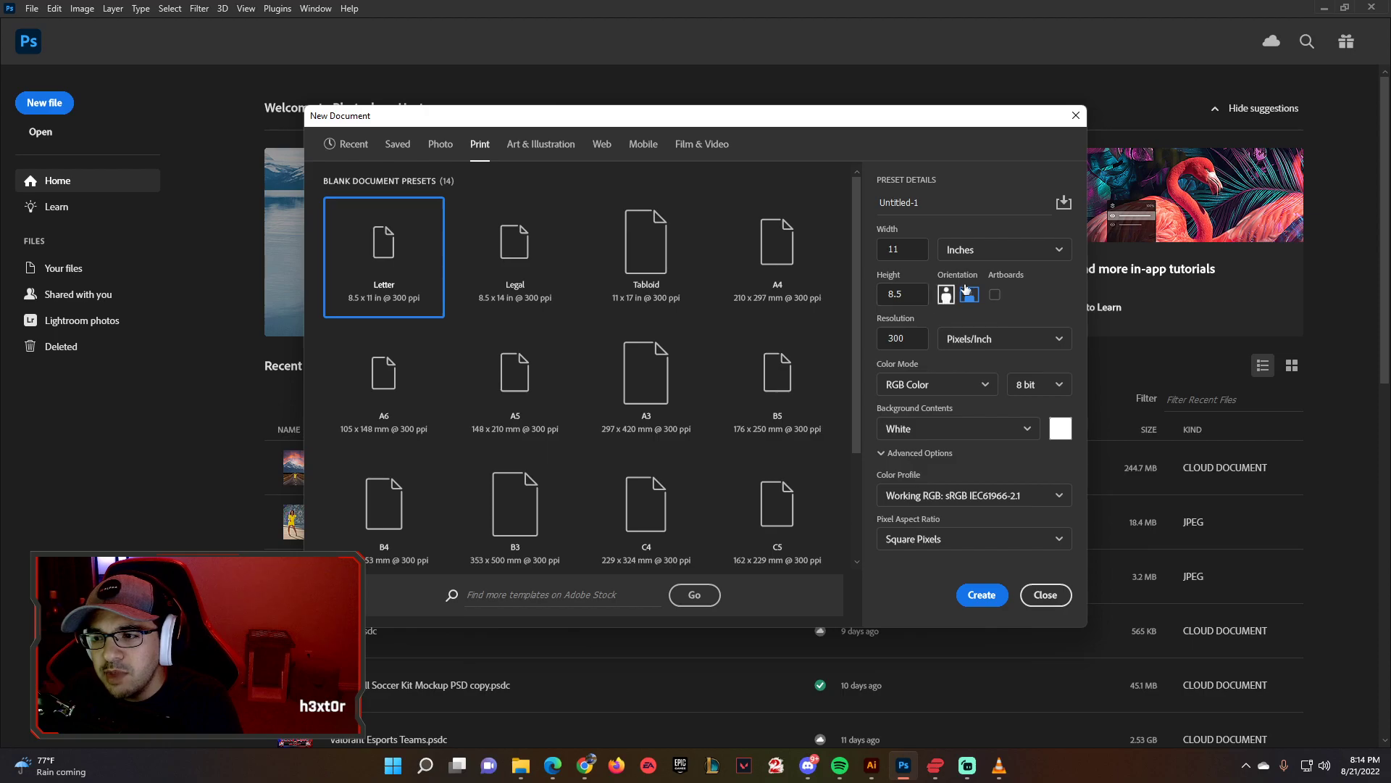
pyautogui.click(981, 594)
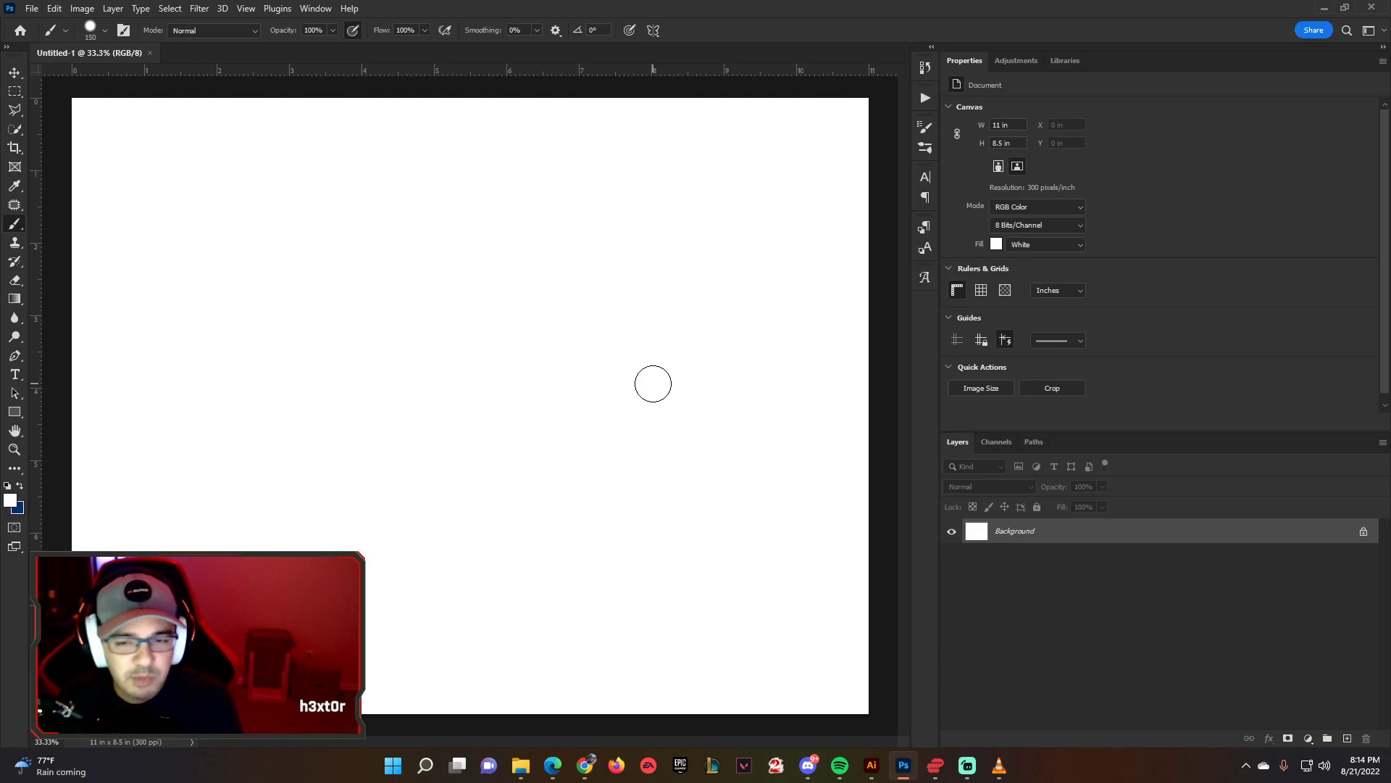
# - Add a text layer with the first name in capitals at 72 pt and move it near the page's center
pyautogui.click(16, 375)
pyautogui.click(307, 371)
pyautogui.write('W')
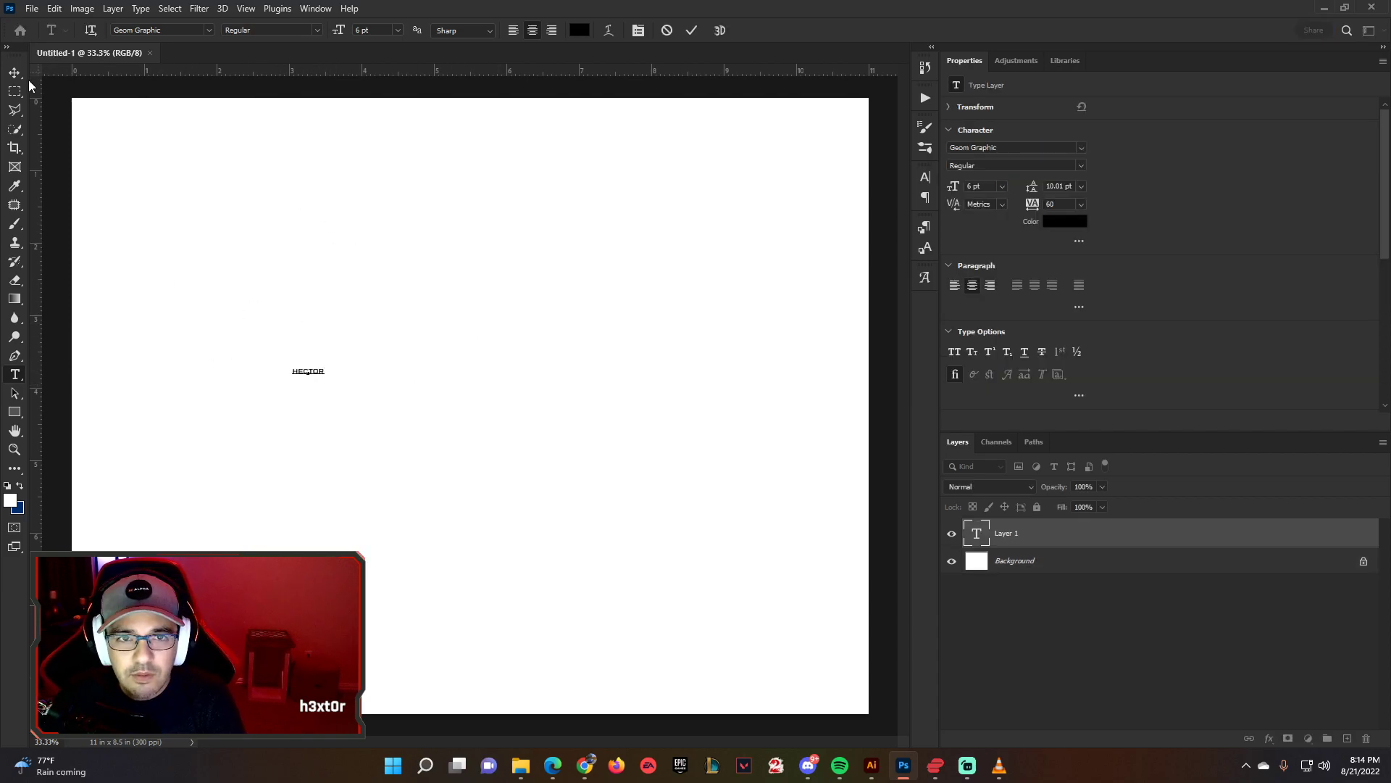
pyautogui.moveTo(327, 371); pyautogui.dragTo(270, 363)
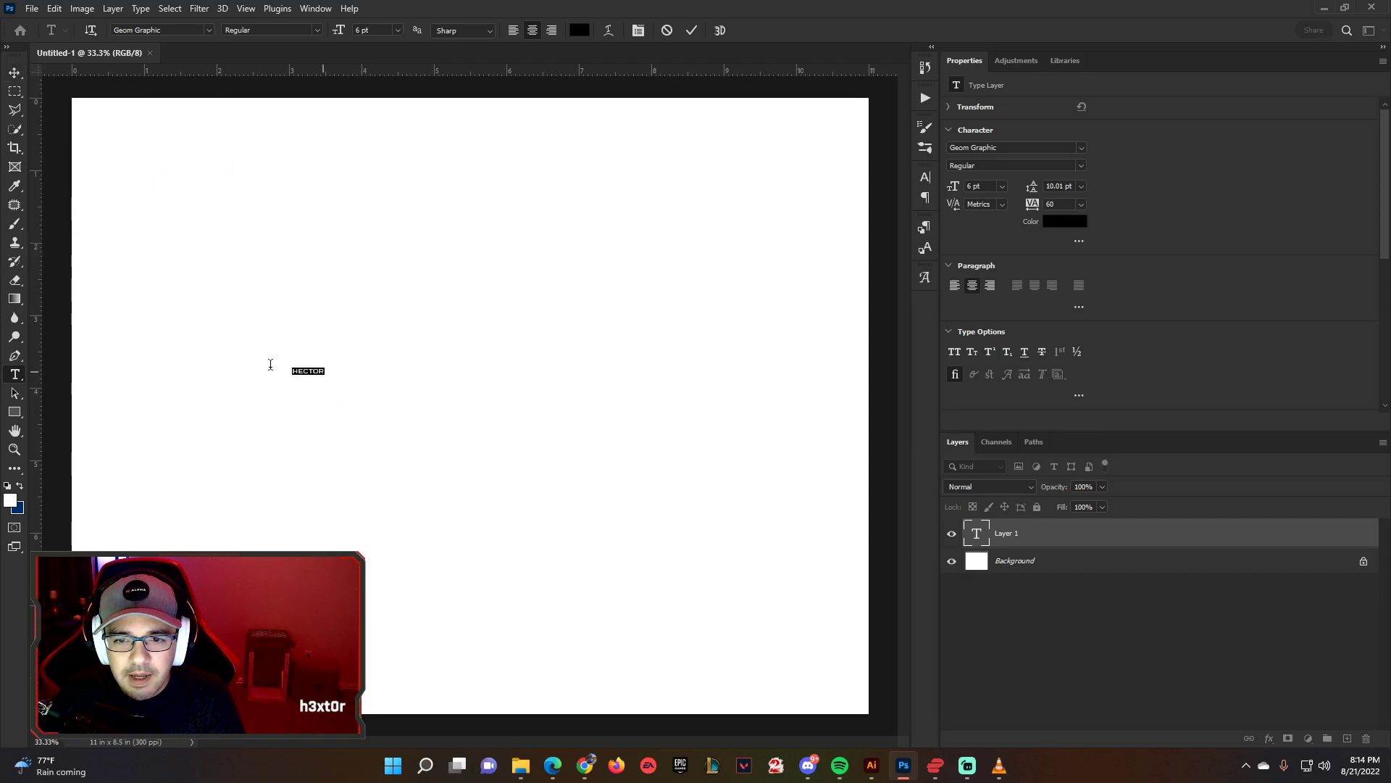
pyautogui.click(397, 30)
pyautogui.click(381, 214)
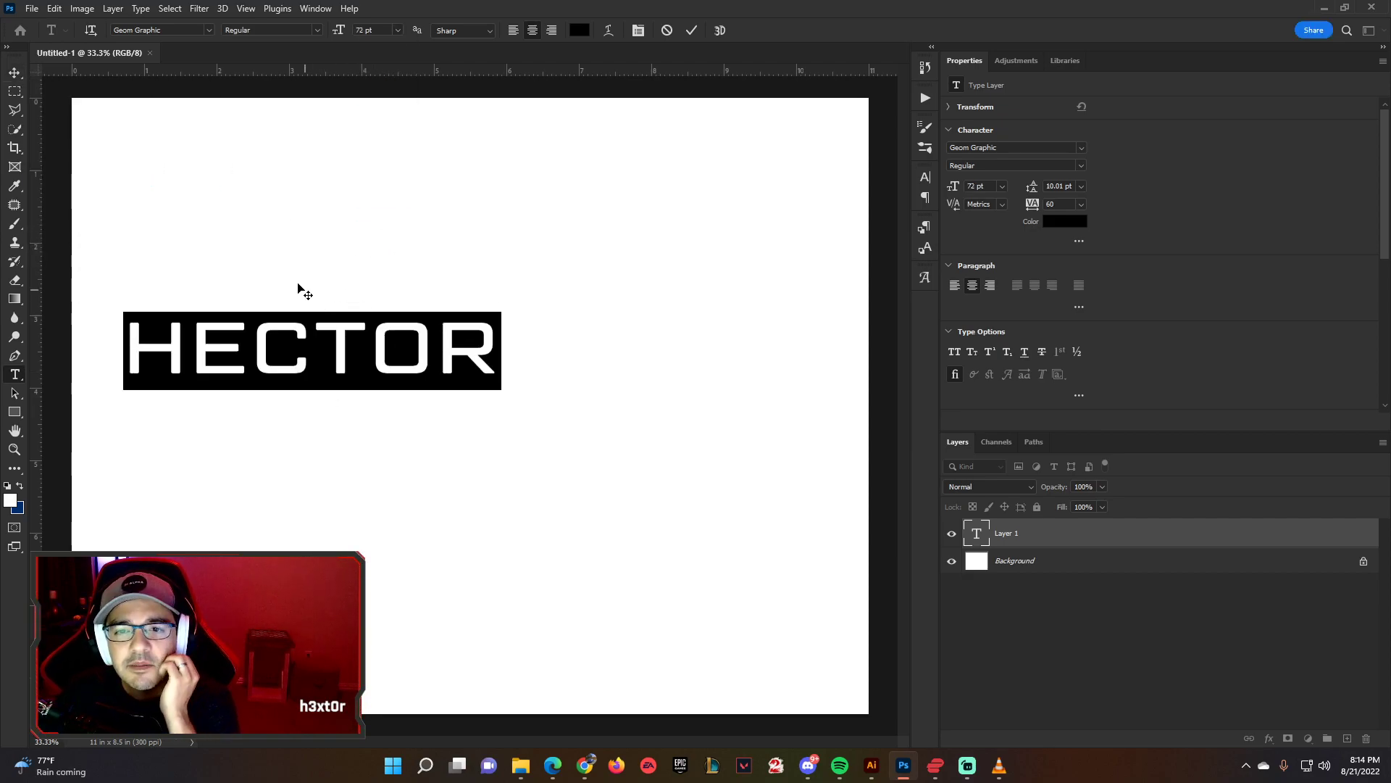
pyautogui.click(14, 72)
pyautogui.moveTo(289, 333); pyautogui.dragTo(483, 399)
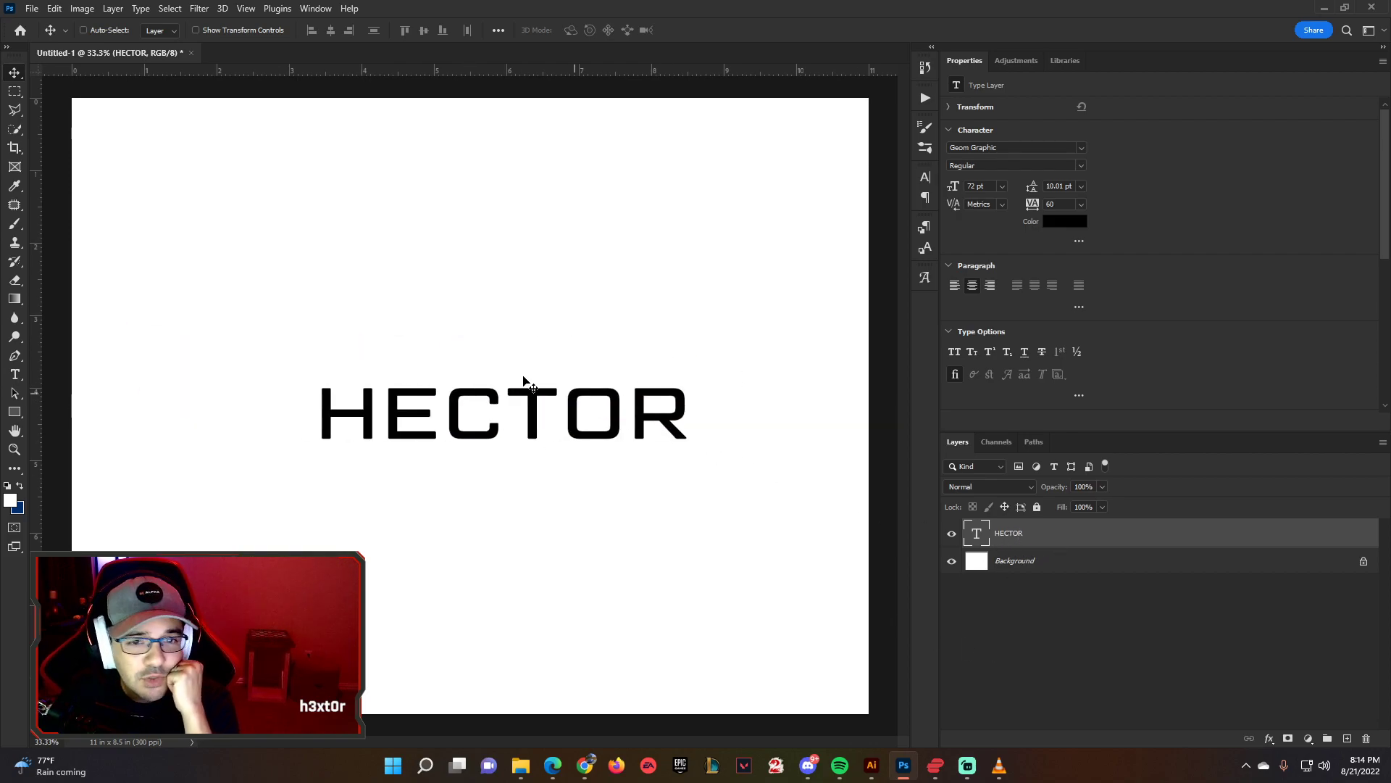
# - Delete the text layer containing the whole name
pyautogui.rightClick(1029, 537)
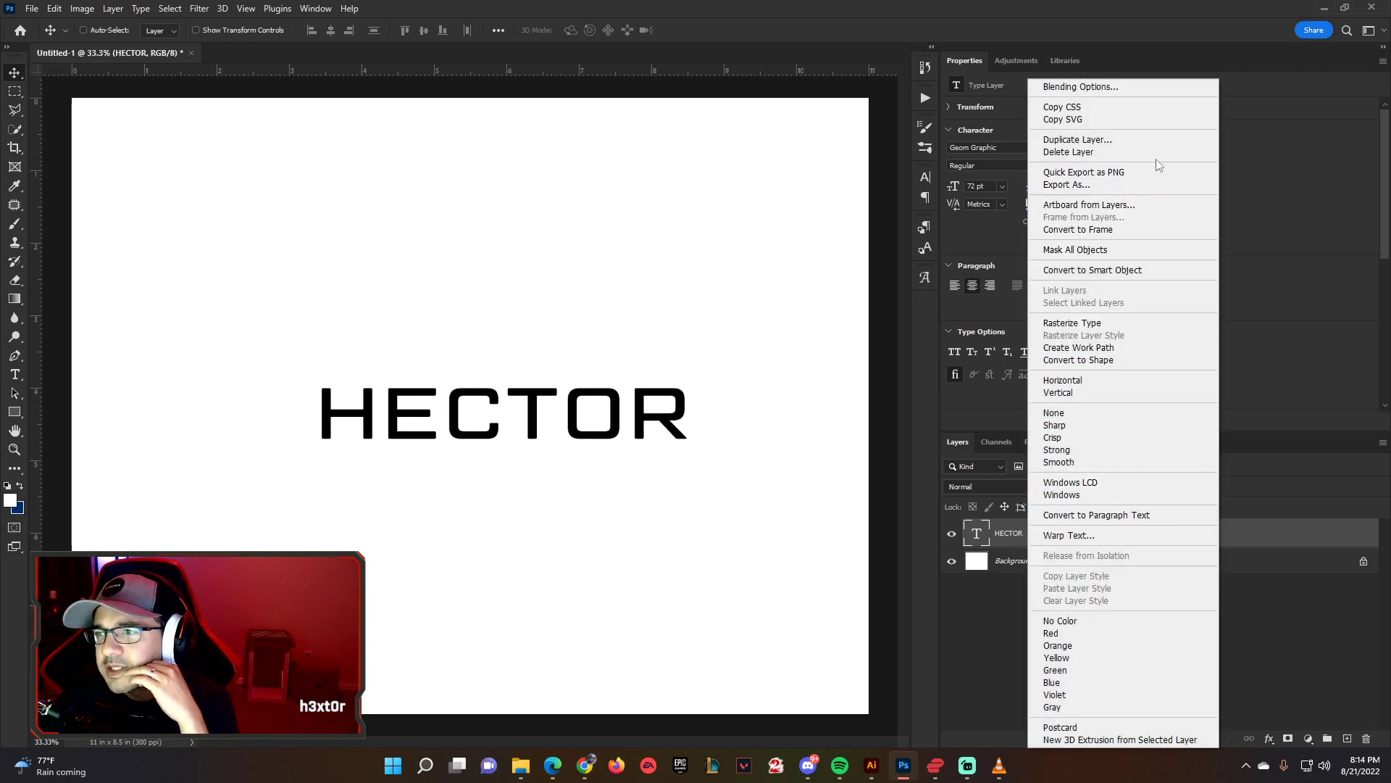
pyautogui.click(1092, 154)
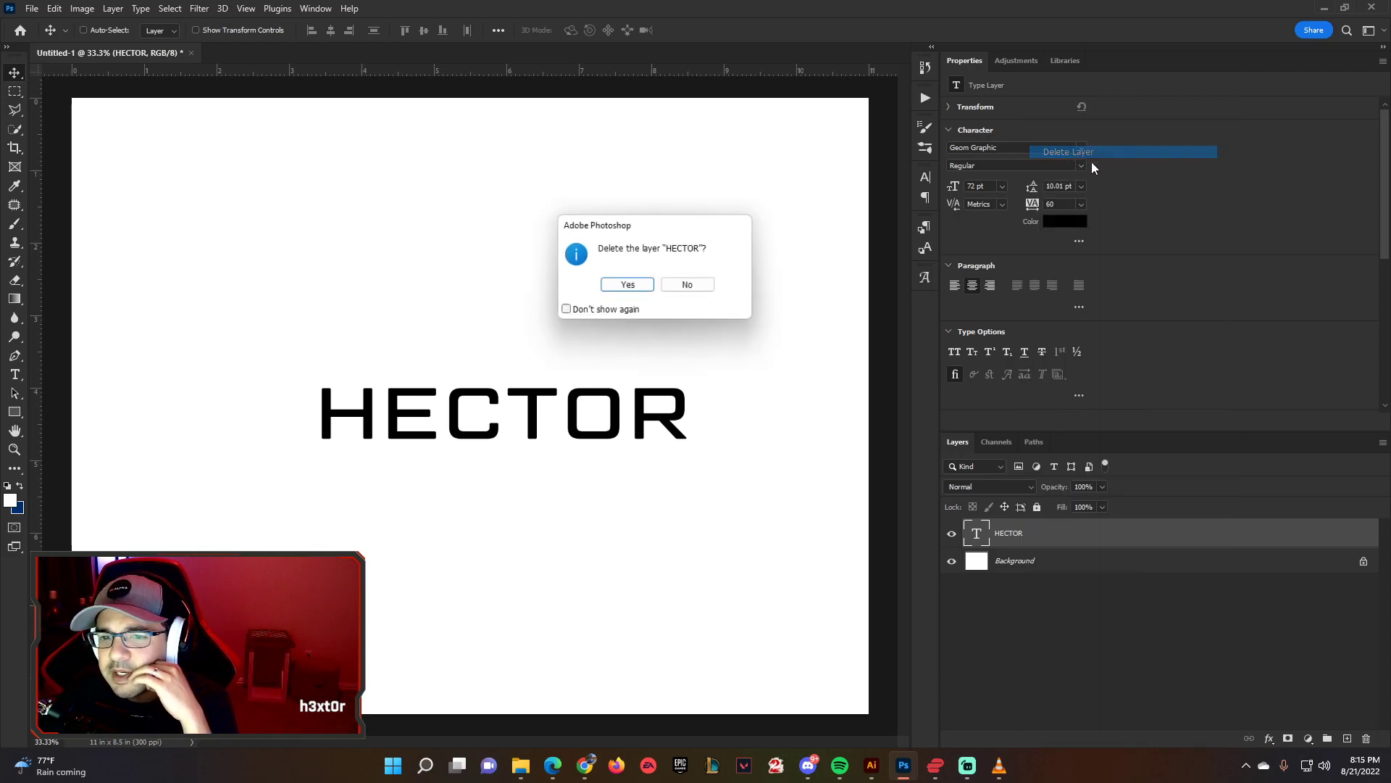
pyautogui.click(629, 288)
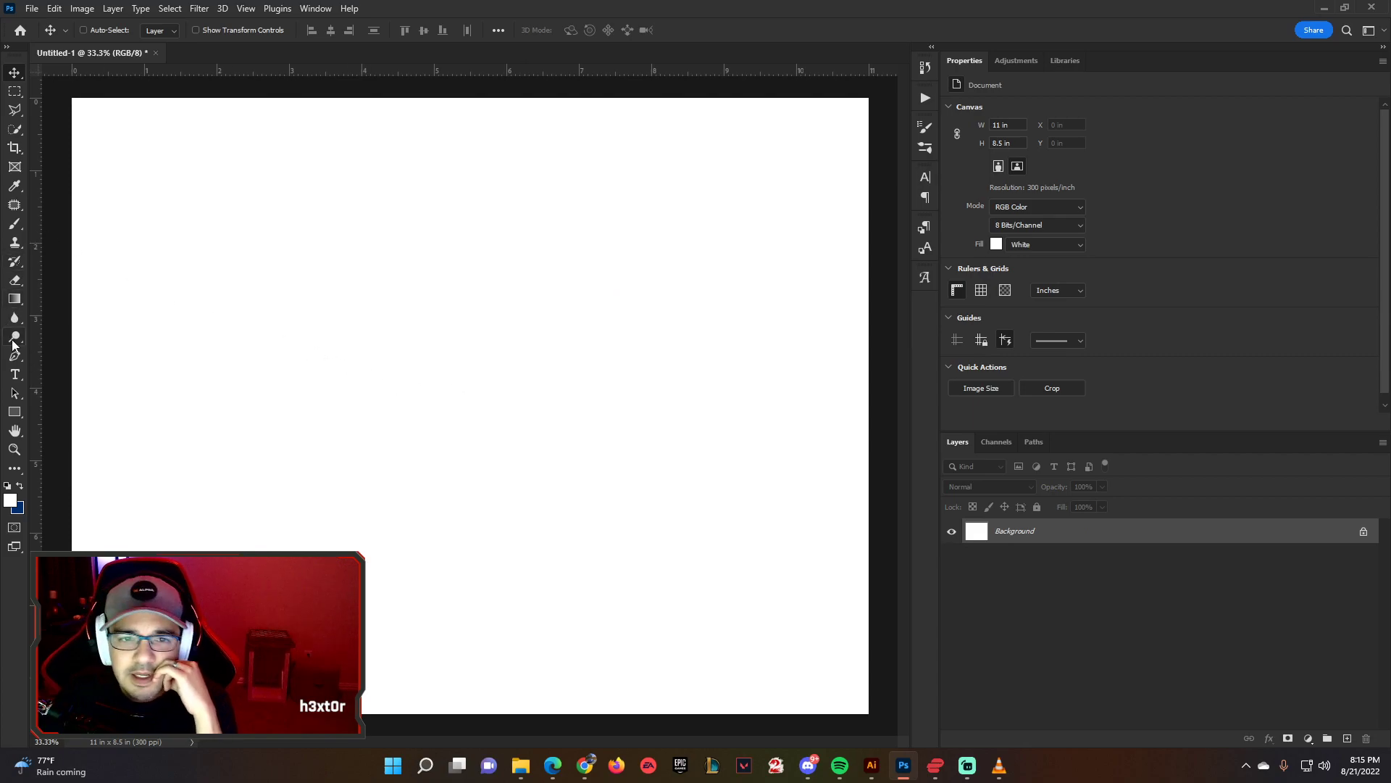
# - Add a new text layer containing only the letter H and place it in the left half of the page
pyautogui.click(14, 374)
pyautogui.click(310, 381)
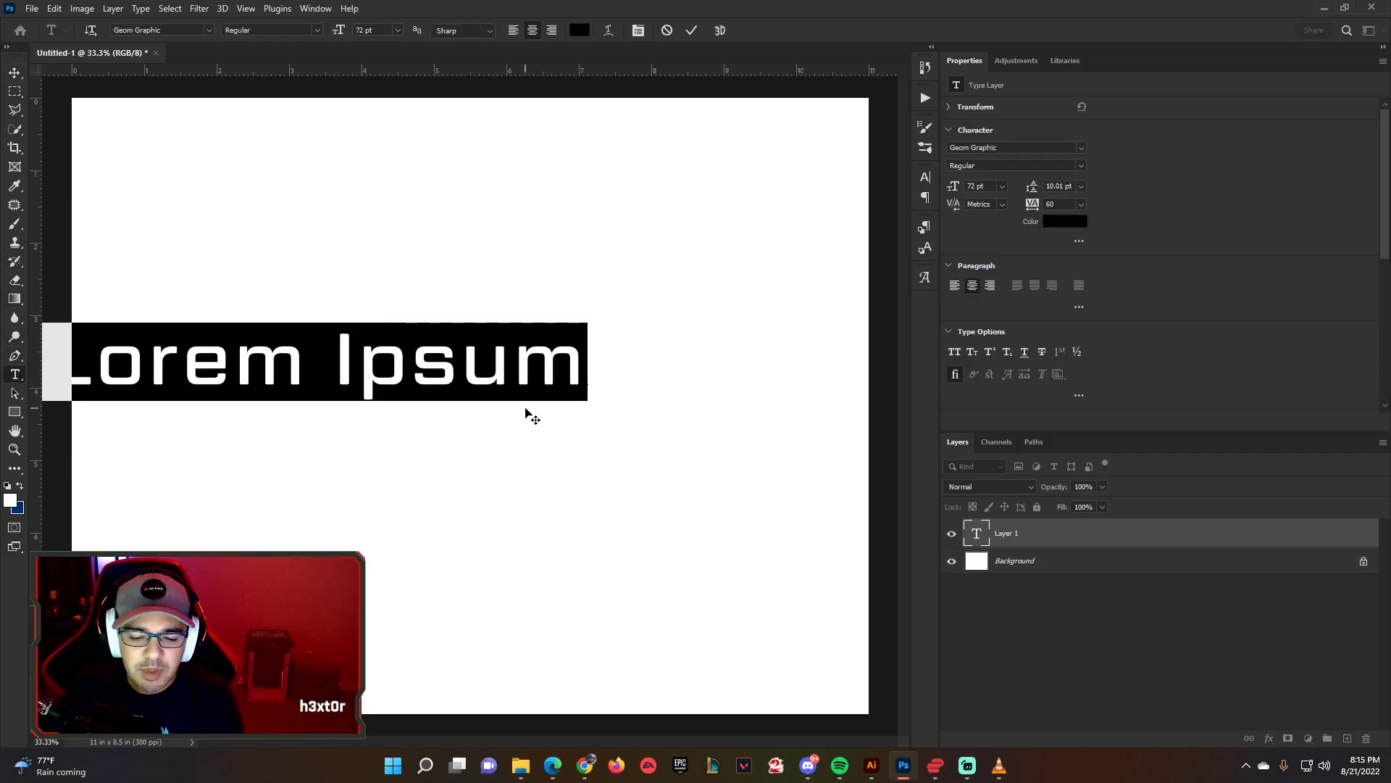
pyautogui.write('H')
pyautogui.click(14, 72)
pyautogui.moveTo(290, 348); pyautogui.dragTo(267, 404)
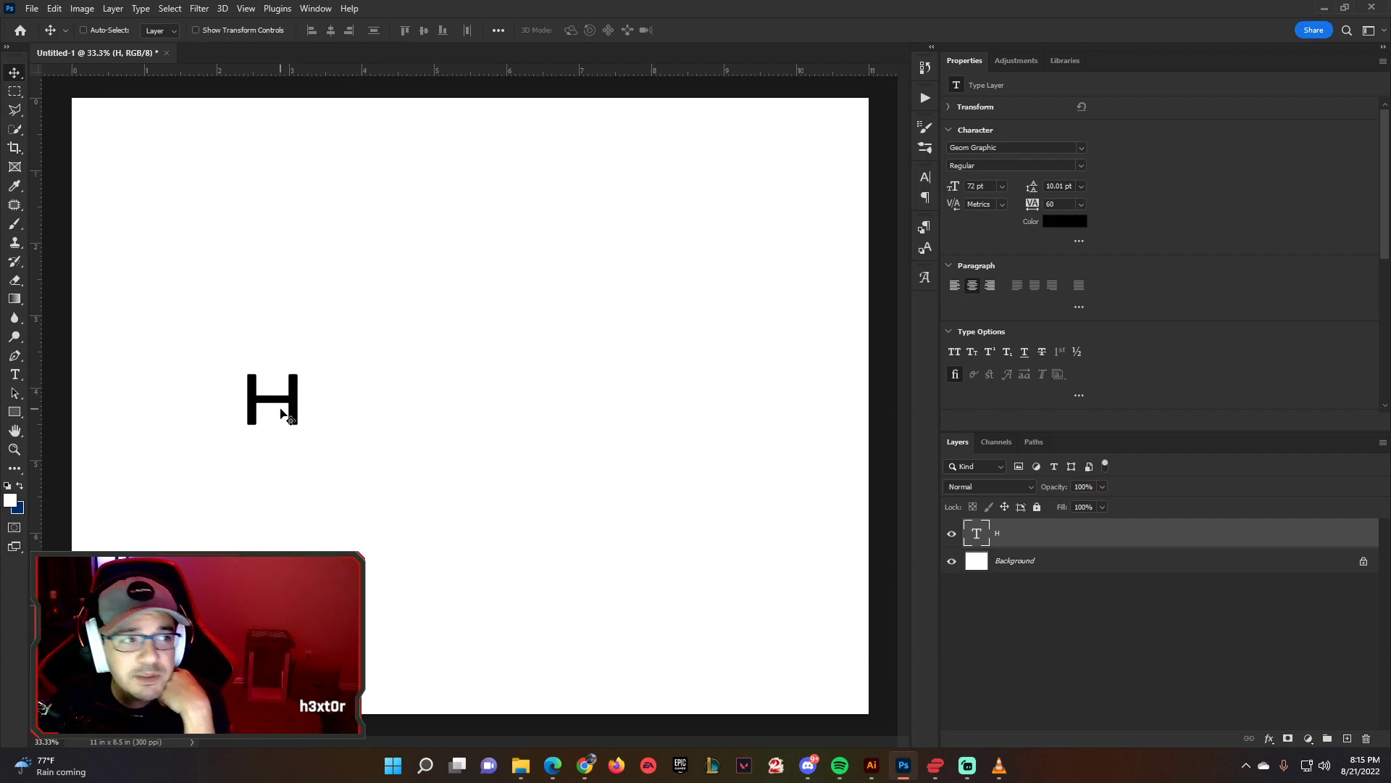
pyautogui.moveTo(284, 417); pyautogui.dragTo(268, 397)
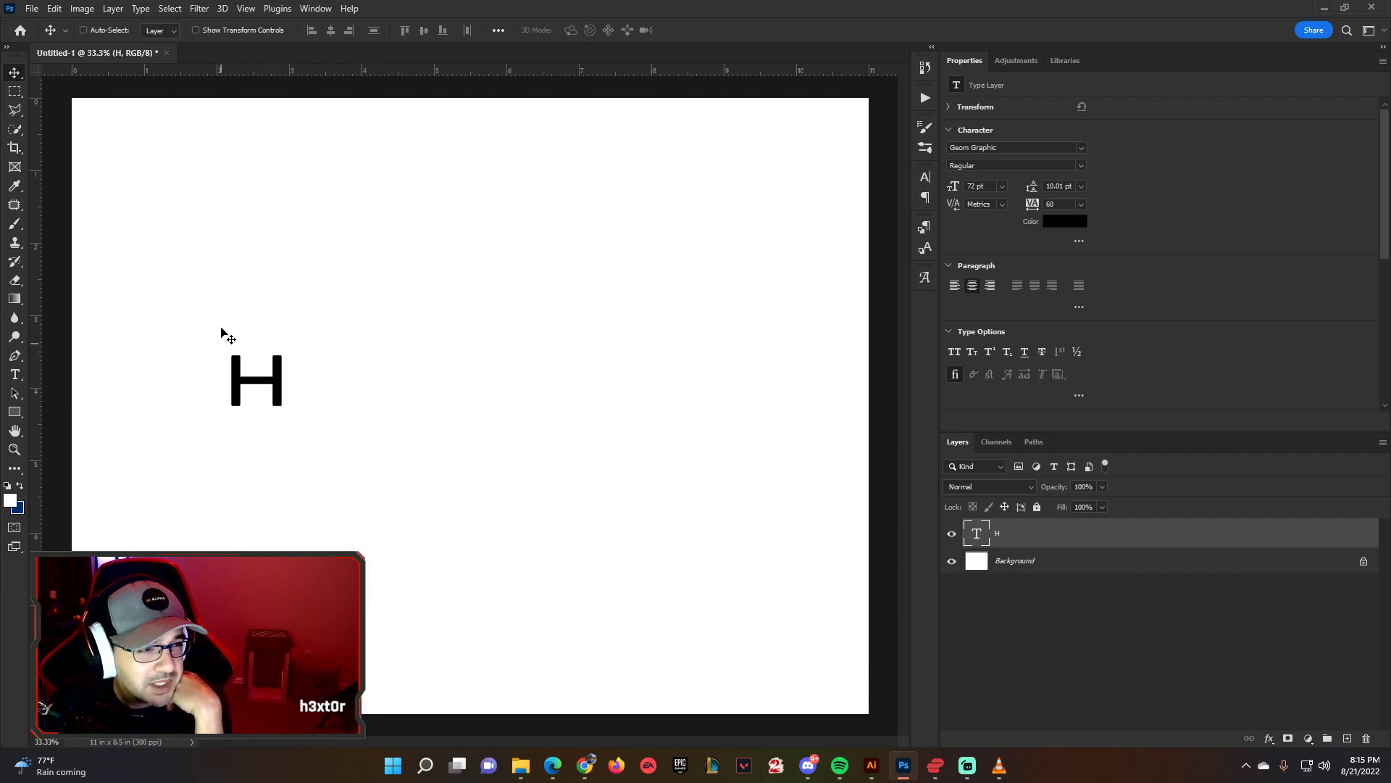
pyautogui.moveTo(260, 388); pyautogui.dragTo(237, 413)
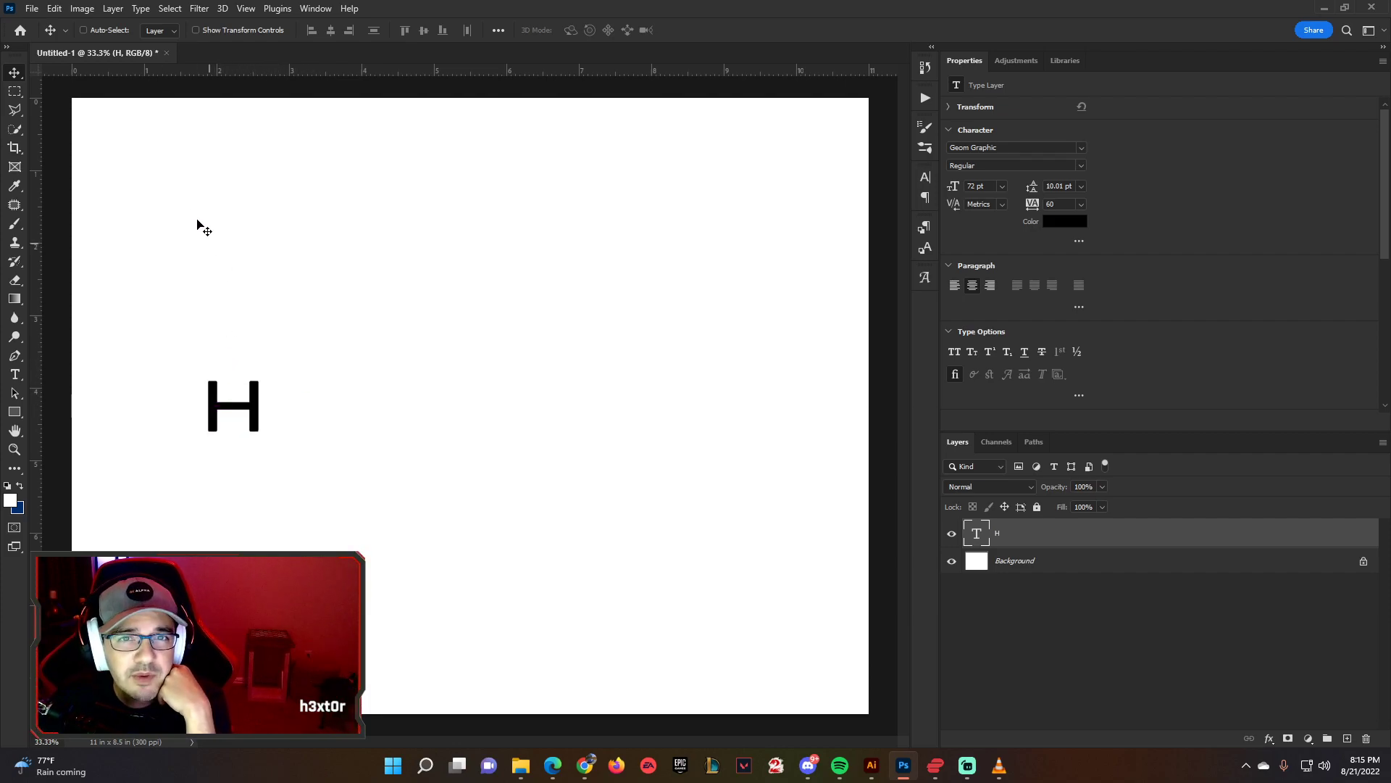
# - Try the Aldo the Apache font on the letter H, and settle on A4 SPEED
pyautogui.click(14, 373)
pyautogui.click(210, 407)
pyautogui.hotkey('ctrl', 'a')
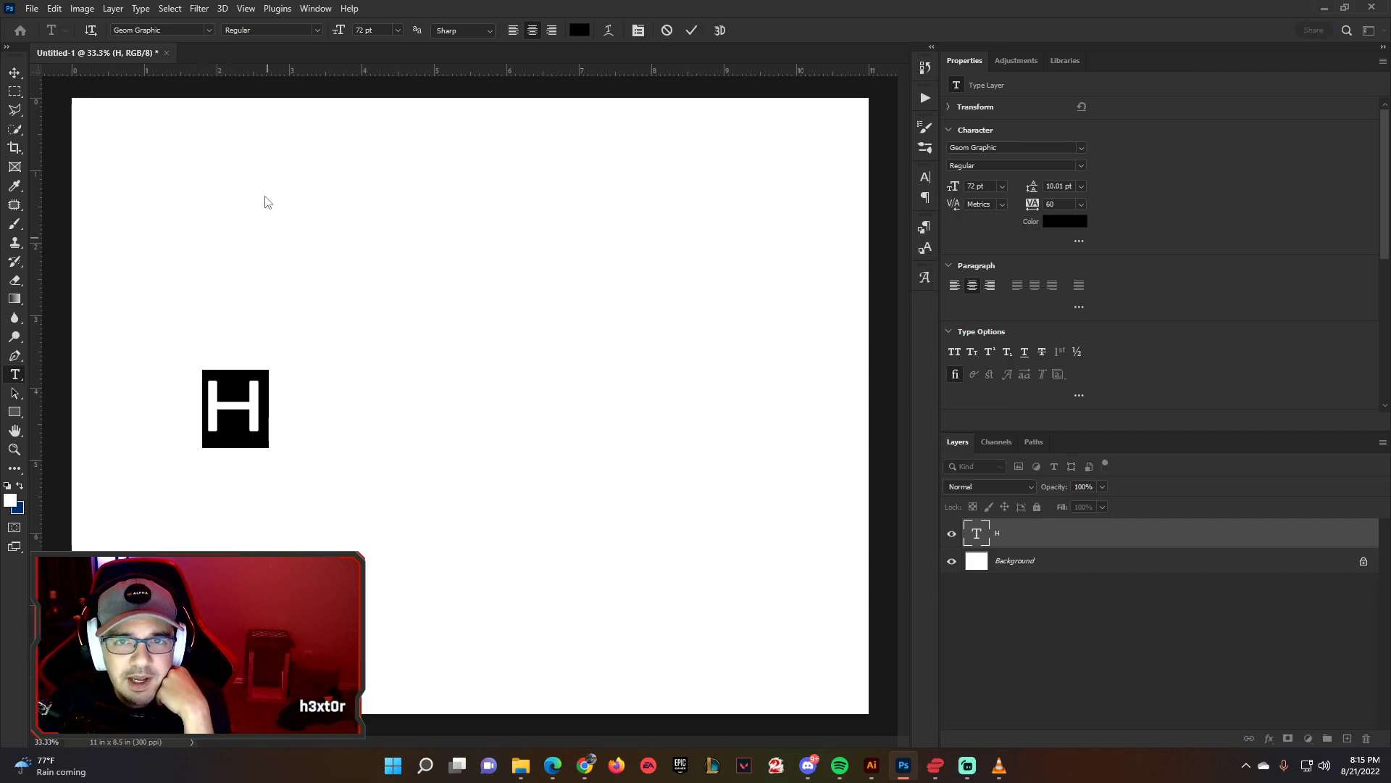
pyautogui.click(209, 29)
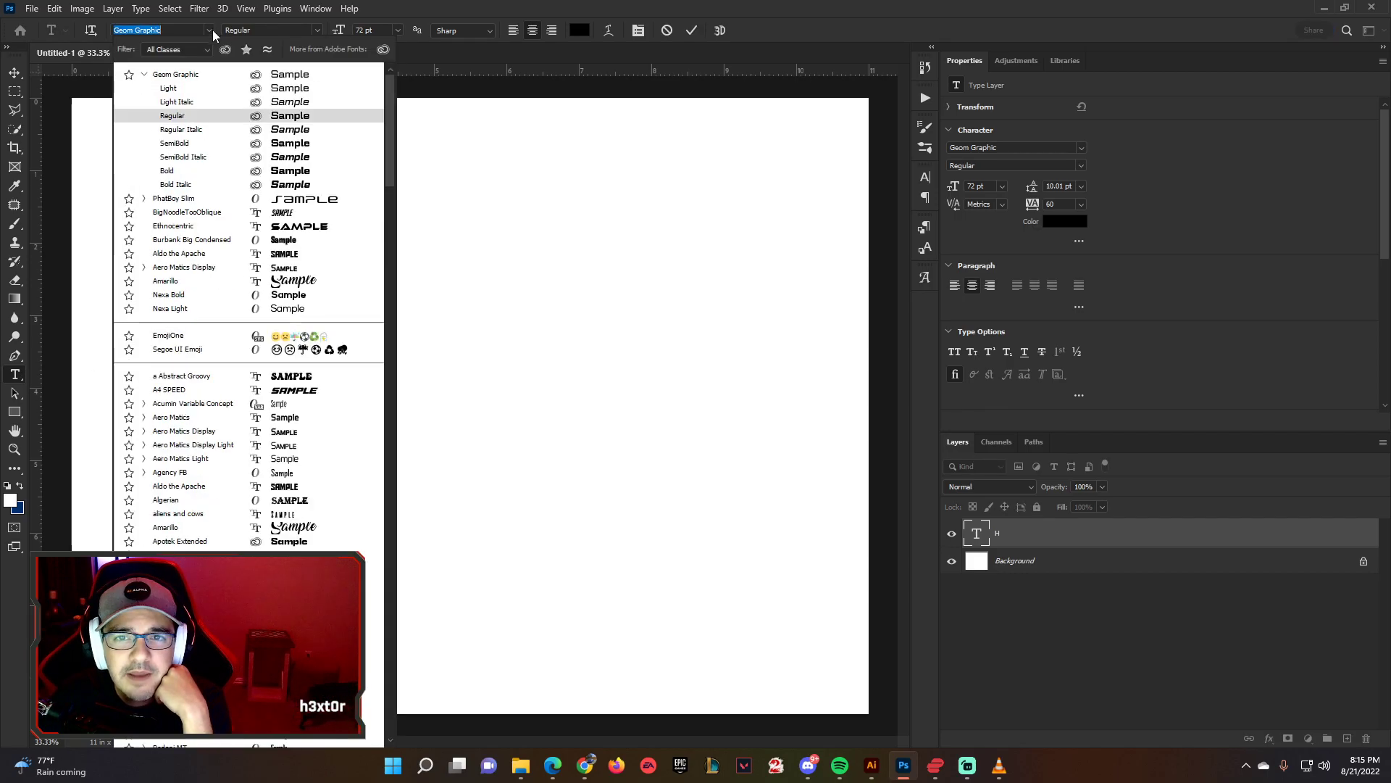
pyautogui.click(218, 254)
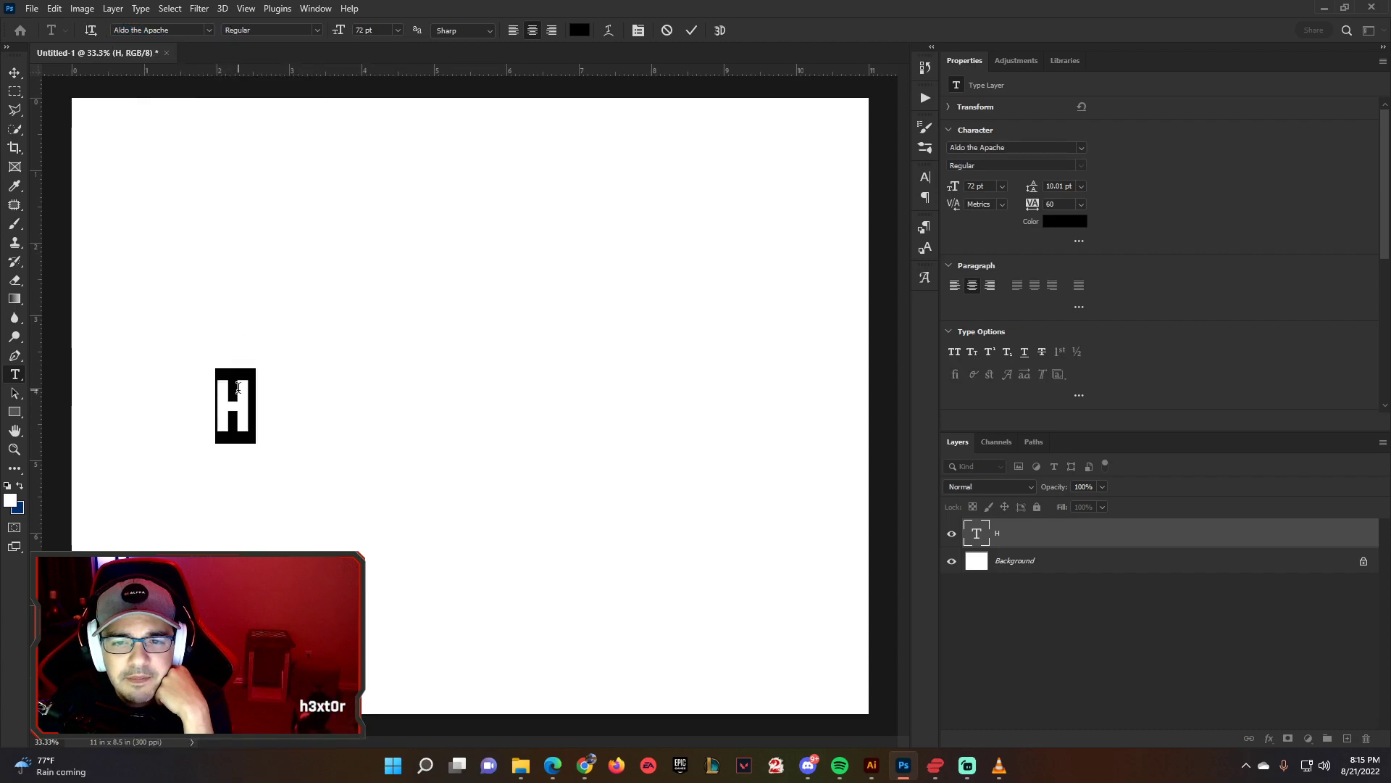
pyautogui.click(209, 30)
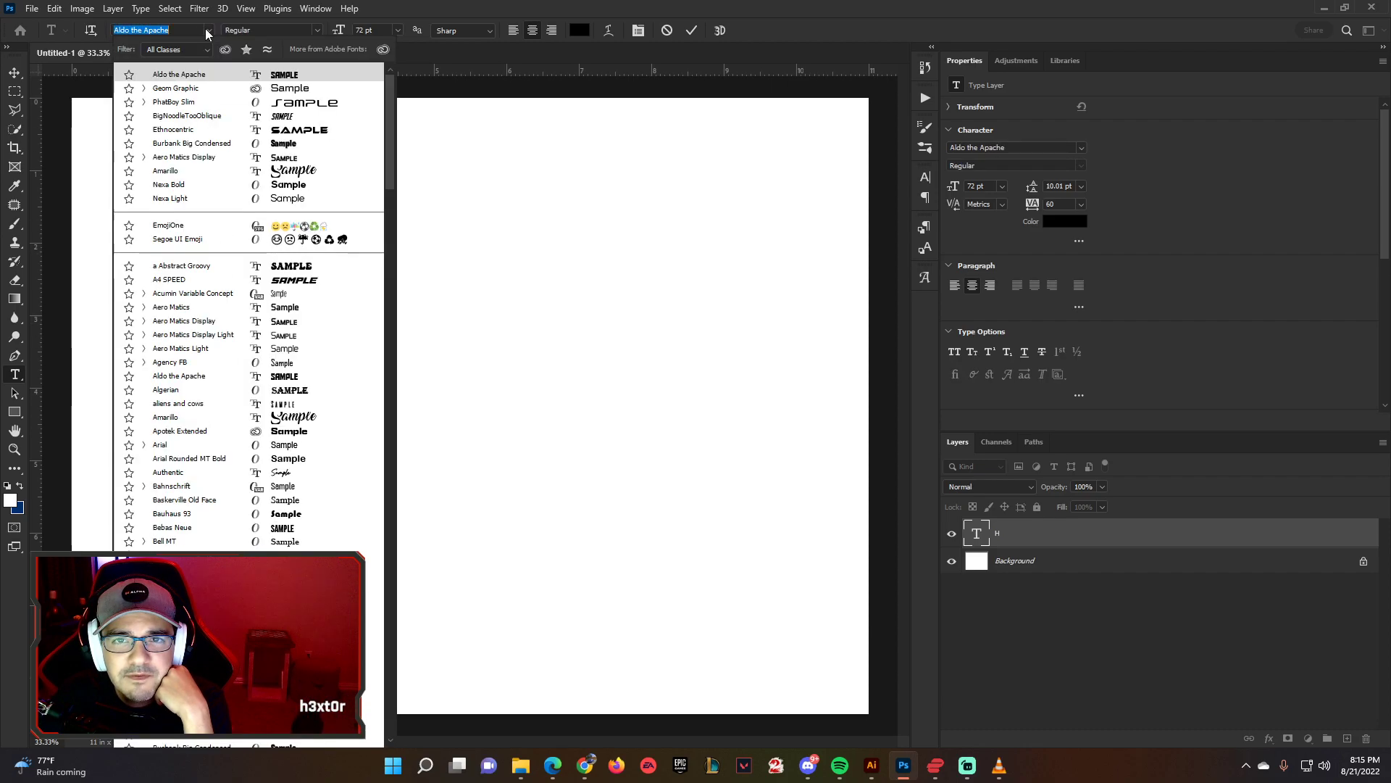
pyautogui.click(215, 287)
pyautogui.click(250, 417)
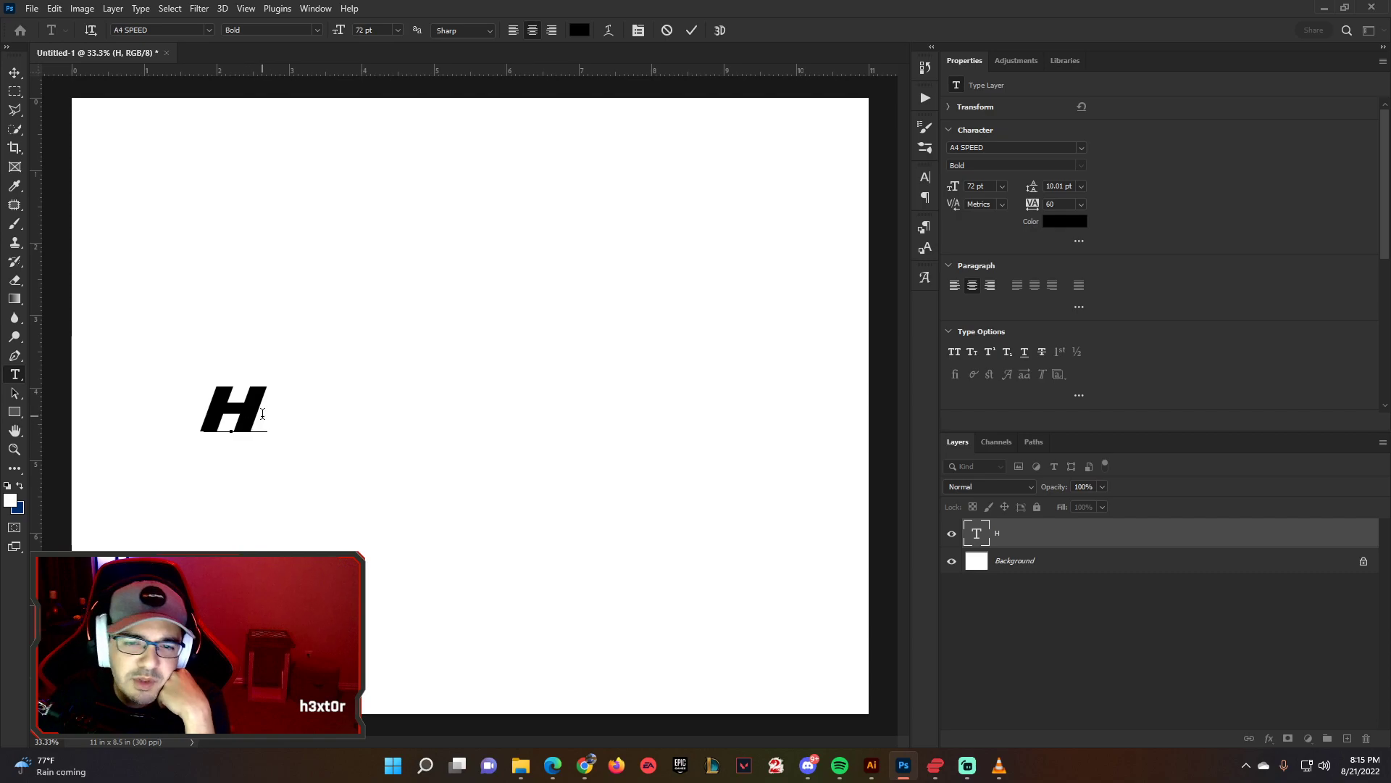
# - Enlarge the letter H to 100 pt, and increase its font size further to 123 pt
pyautogui.moveTo(250, 414); pyautogui.dragTo(225, 419)
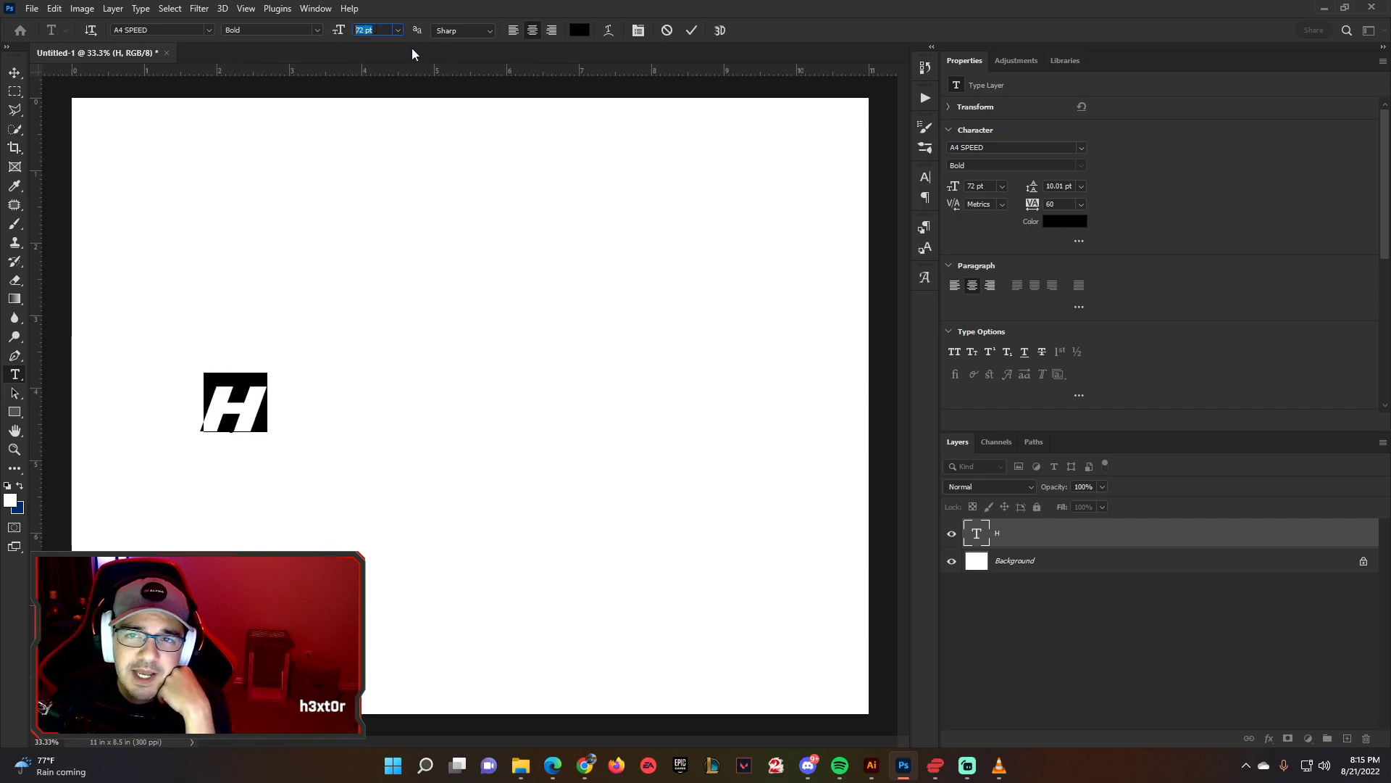
pyautogui.write('100')
pyautogui.press('Return')
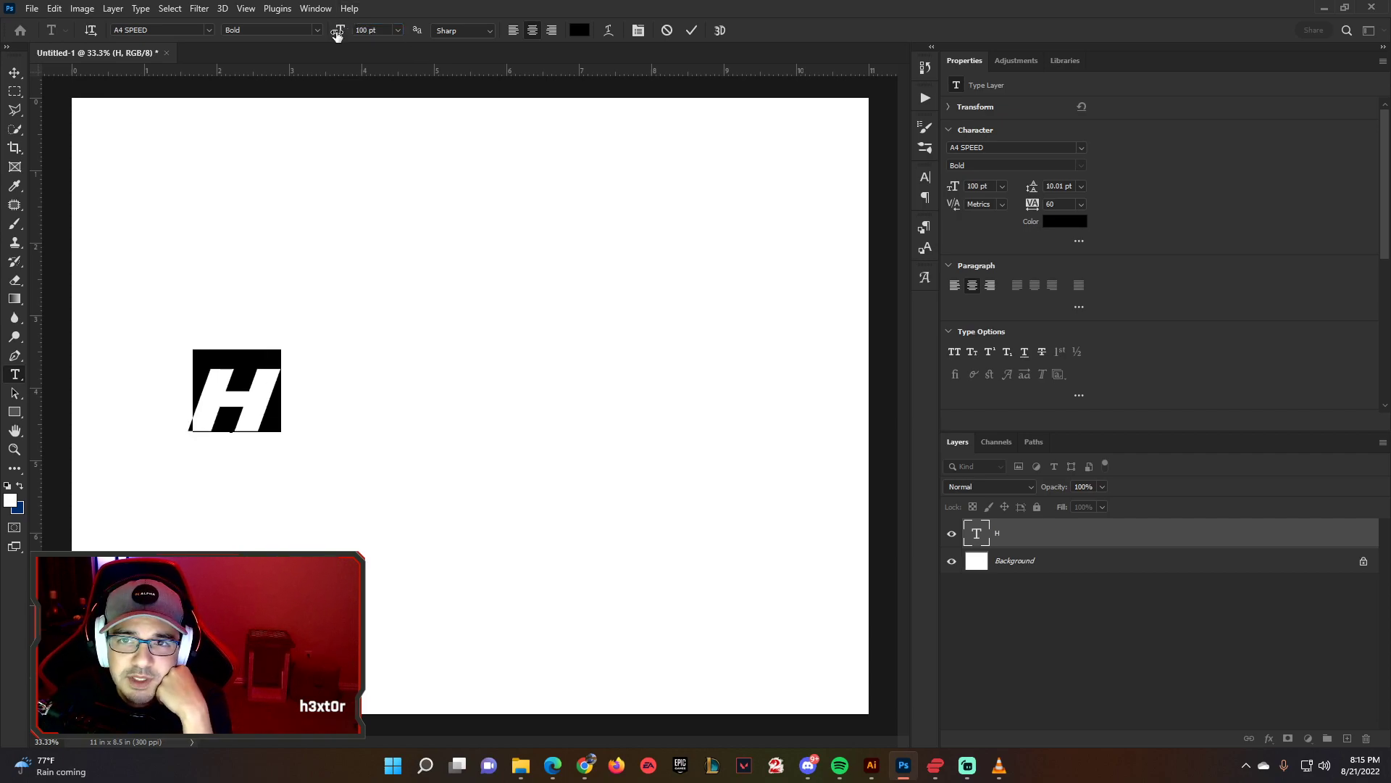
pyautogui.moveTo(339, 32); pyautogui.dragTo(350, 38)
# - Move the H close to the page's left edge and duplicate it five times into an evenly spaced horizontal row
pyautogui.click(14, 73)
pyautogui.moveTo(232, 362); pyautogui.dragTo(177, 396)
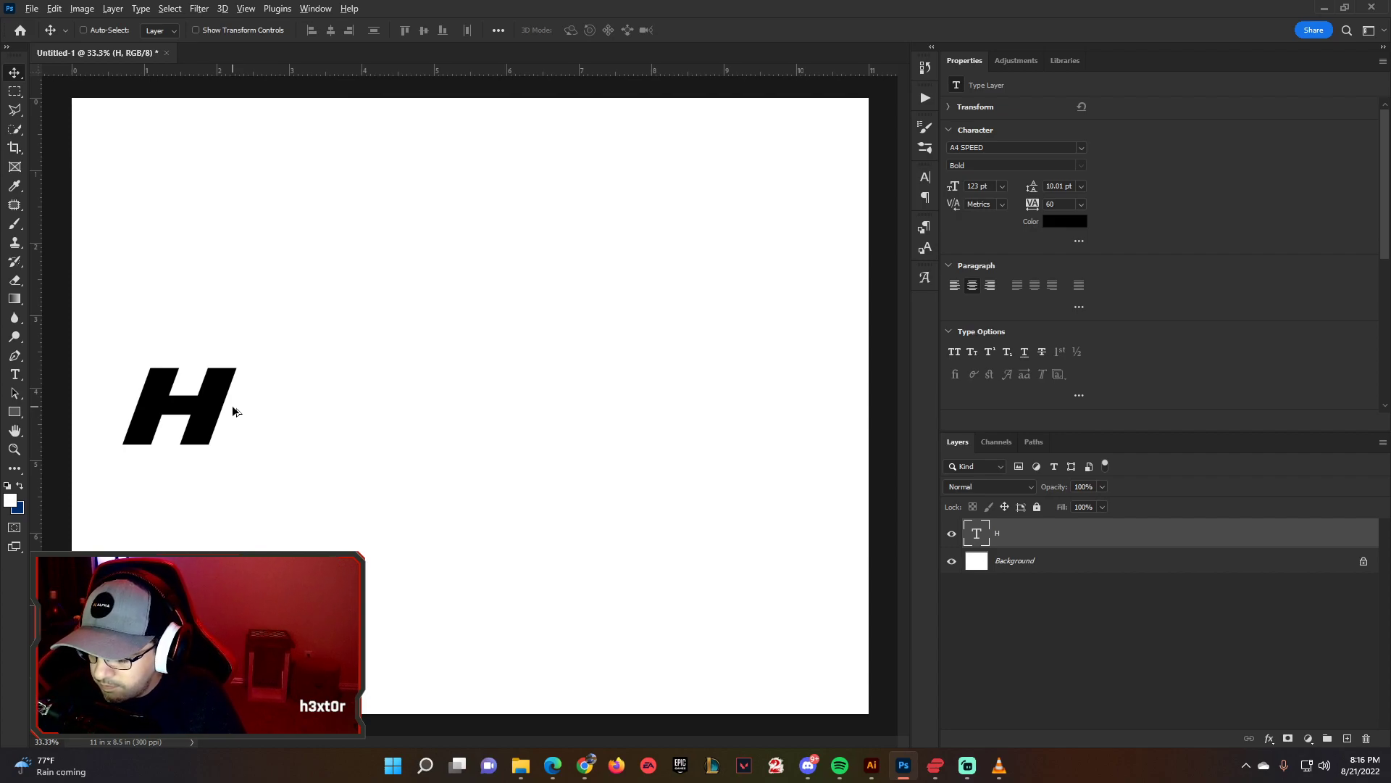
pyautogui.moveTo(209, 409); pyautogui.dragTo(627, 412)
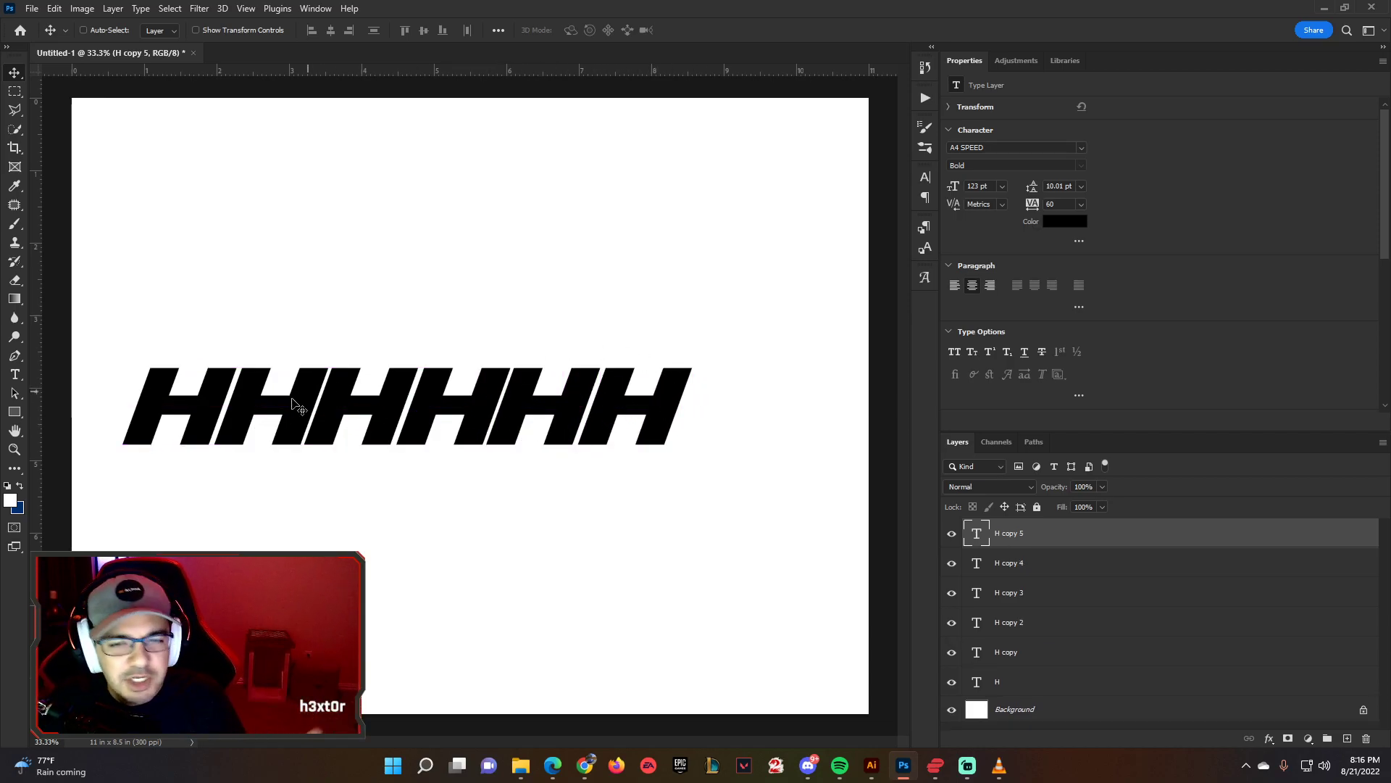
# - Replace the second H in the row with the letter E
pyautogui.doubleClick(281, 399)
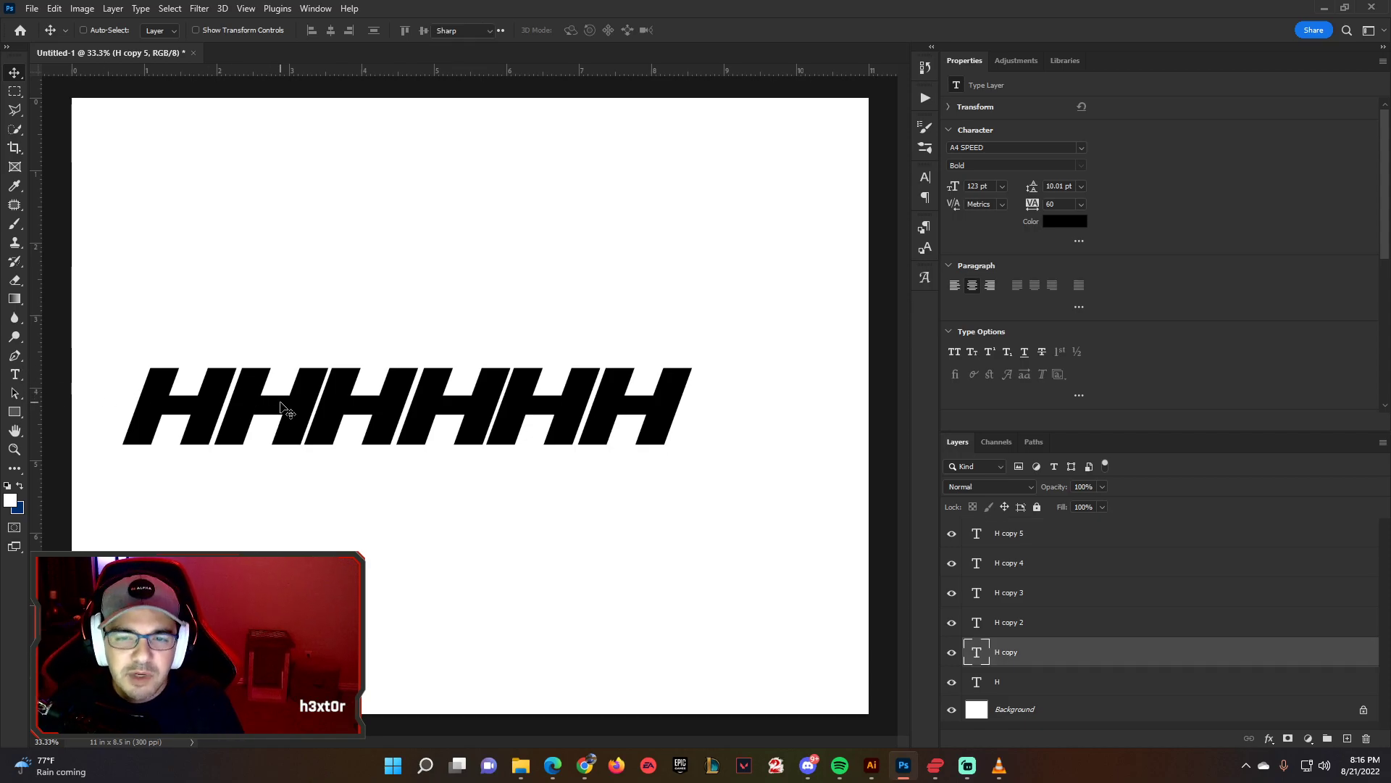
pyautogui.write('H')
pyautogui.hotkey('ctrl', 'Return')
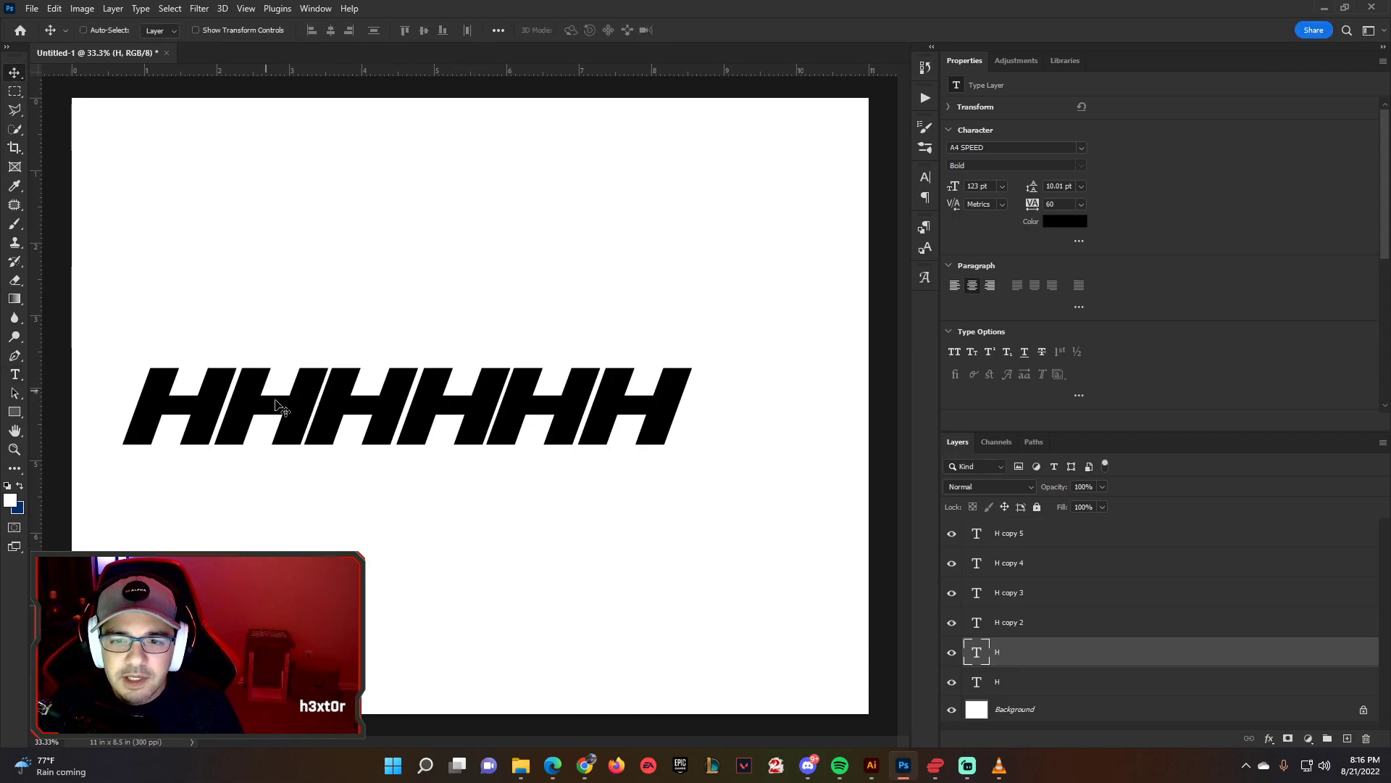
pyautogui.doubleClick(279, 403)
pyautogui.write('E')
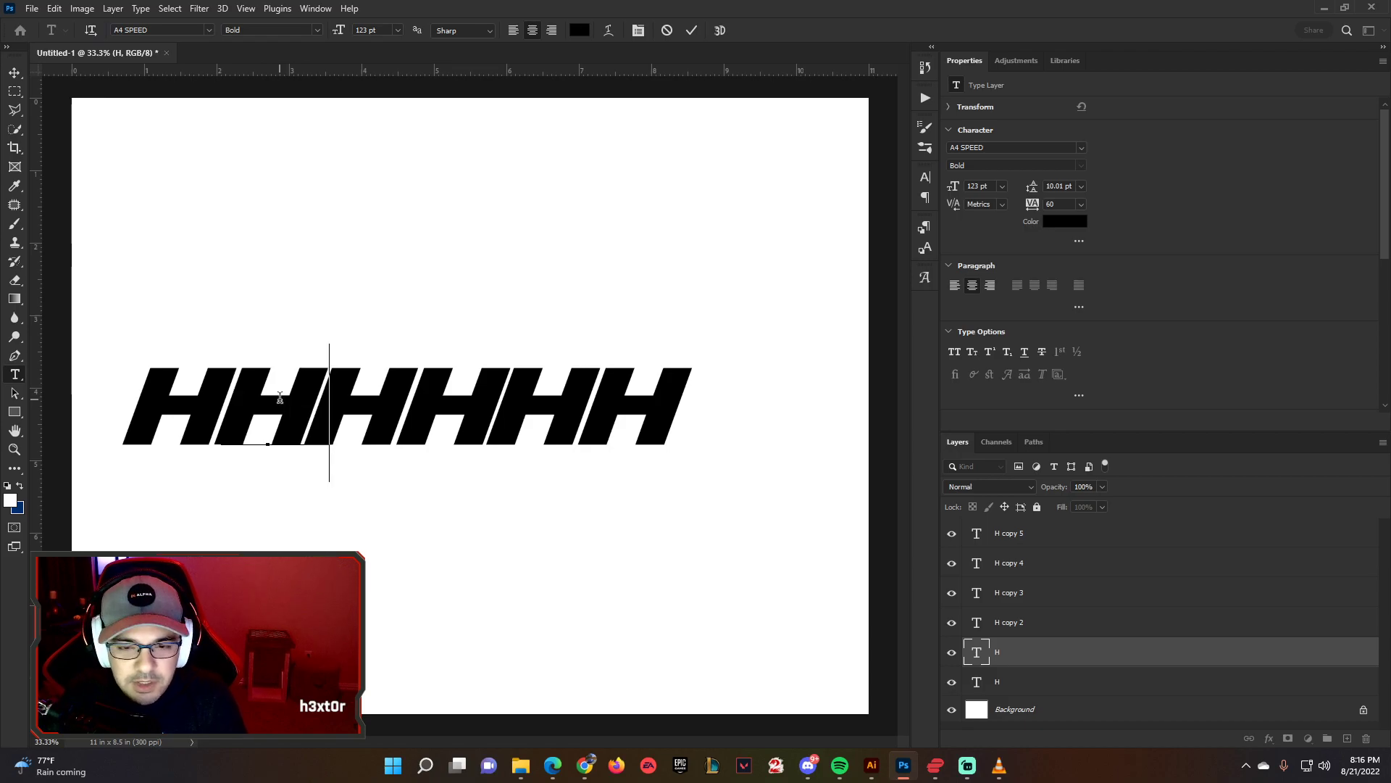
pyautogui.click(693, 31)
# - Replace the third letter in the row with C and the fourth letter with T
pyautogui.doubleClick(373, 413)
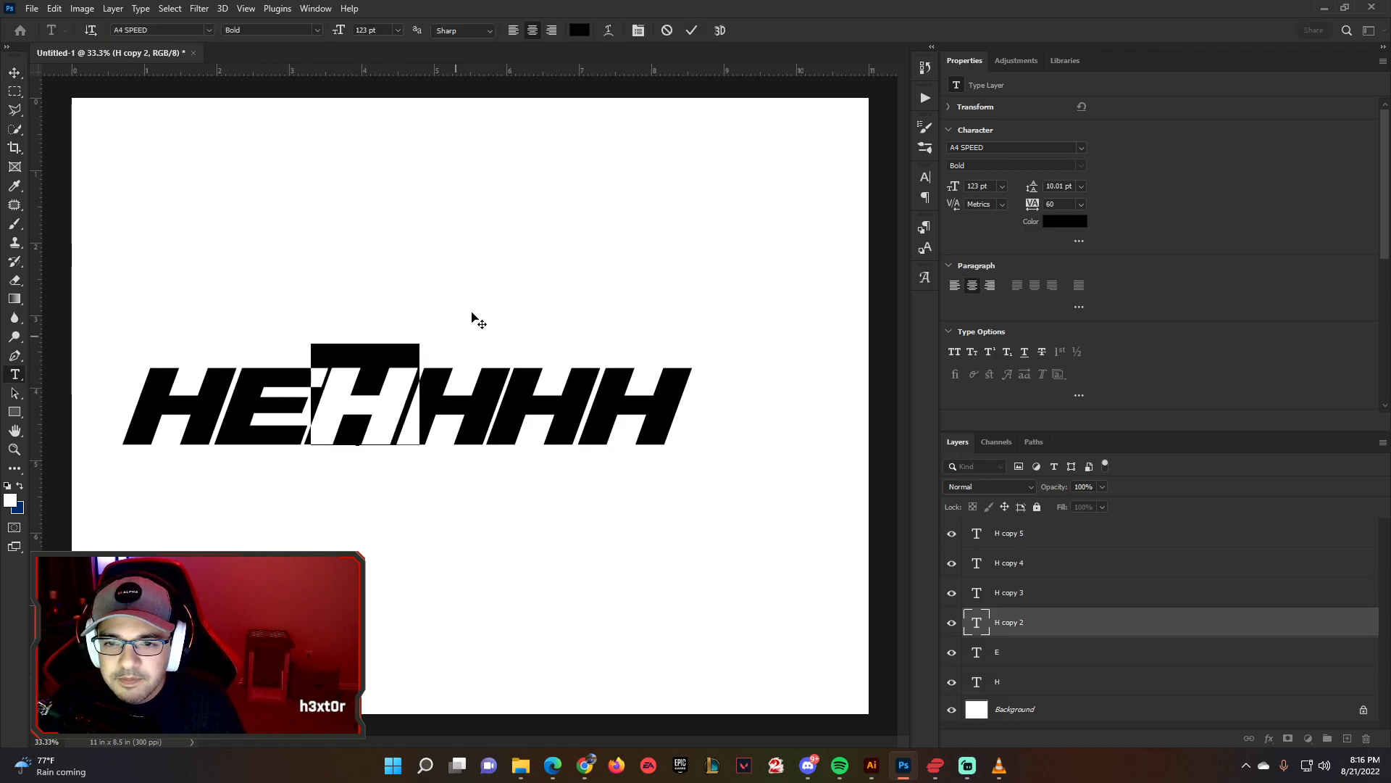
pyautogui.write('C')
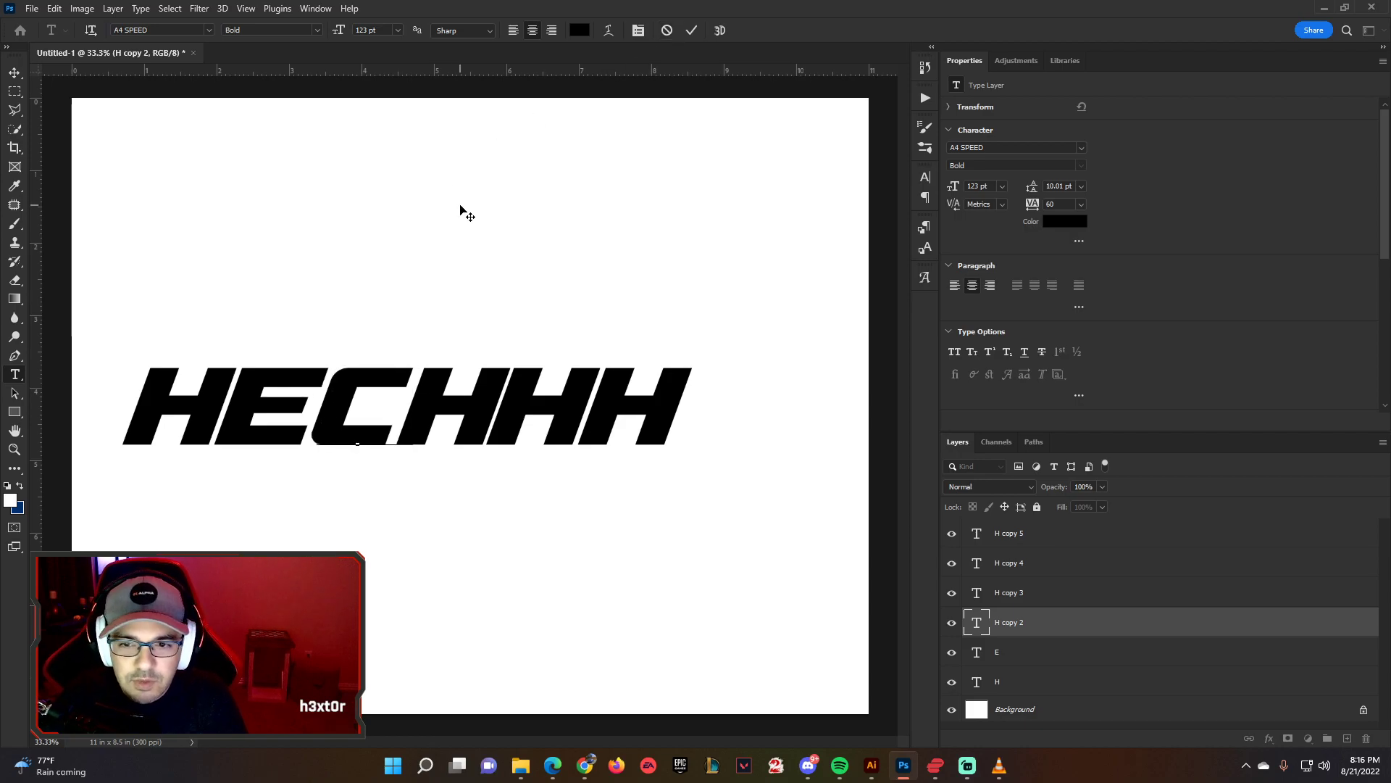
pyautogui.click(692, 31)
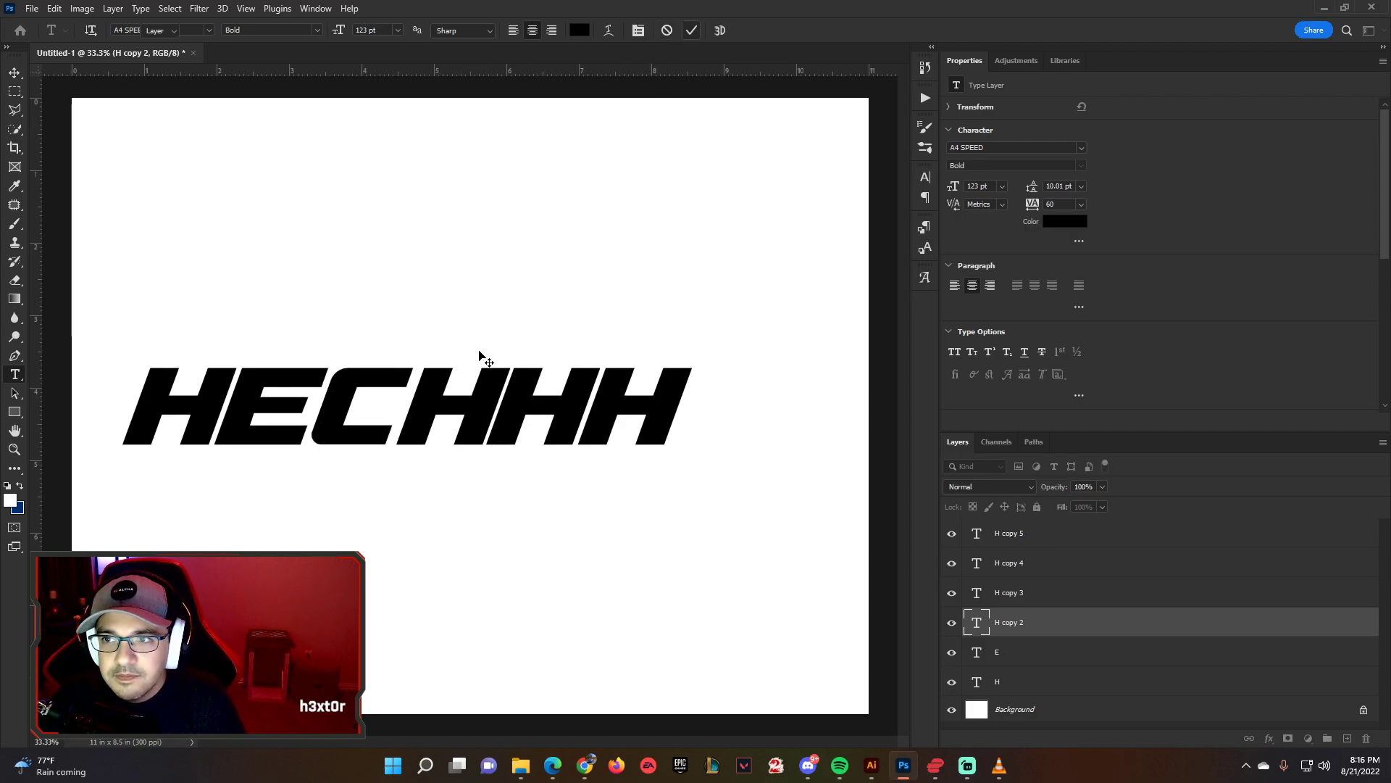
pyautogui.doubleClick(466, 404)
pyautogui.write('T')
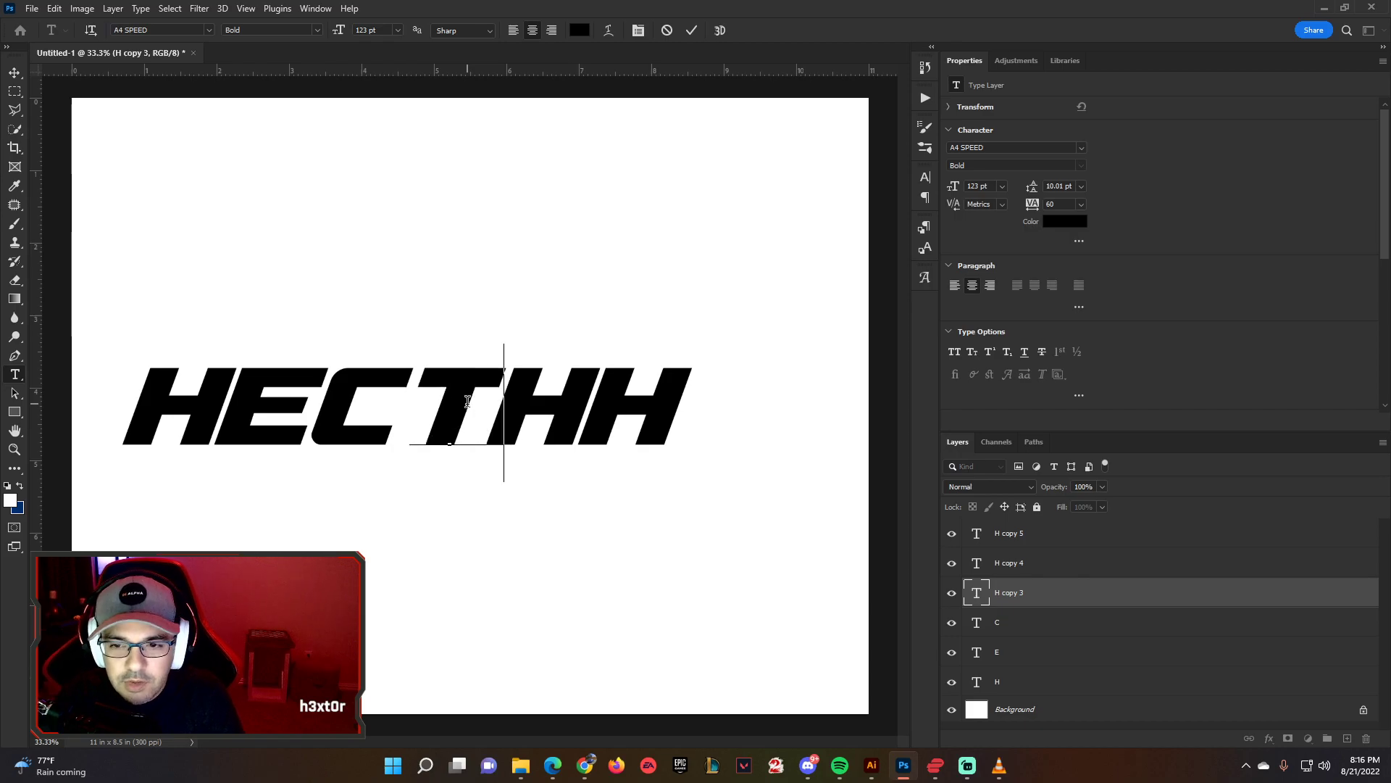
pyautogui.click(692, 31)
# - Replace the fifth letter in the row with O and the last letter with R
pyautogui.doubleClick(543, 410)
pyautogui.write('O')
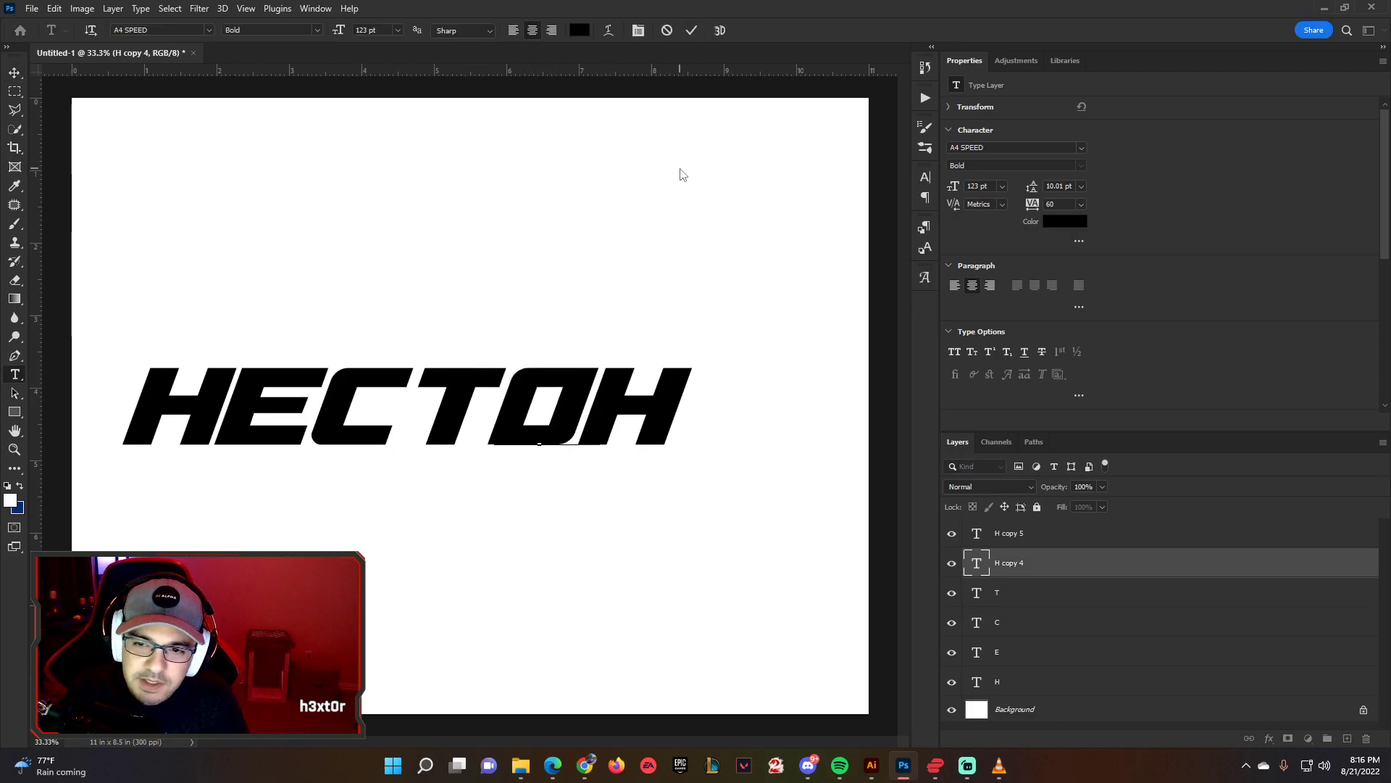
pyautogui.click(692, 30)
pyautogui.doubleClick(674, 403)
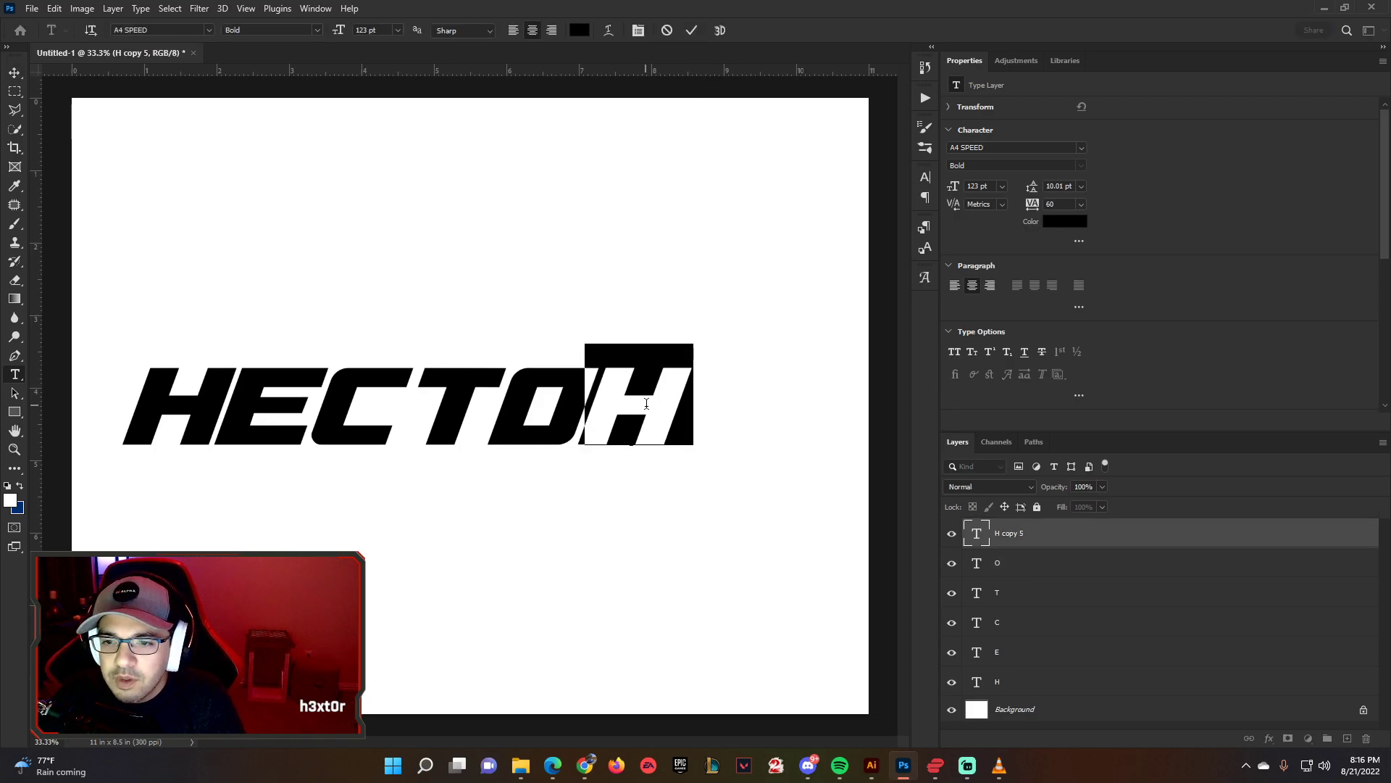
pyautogui.write('R')
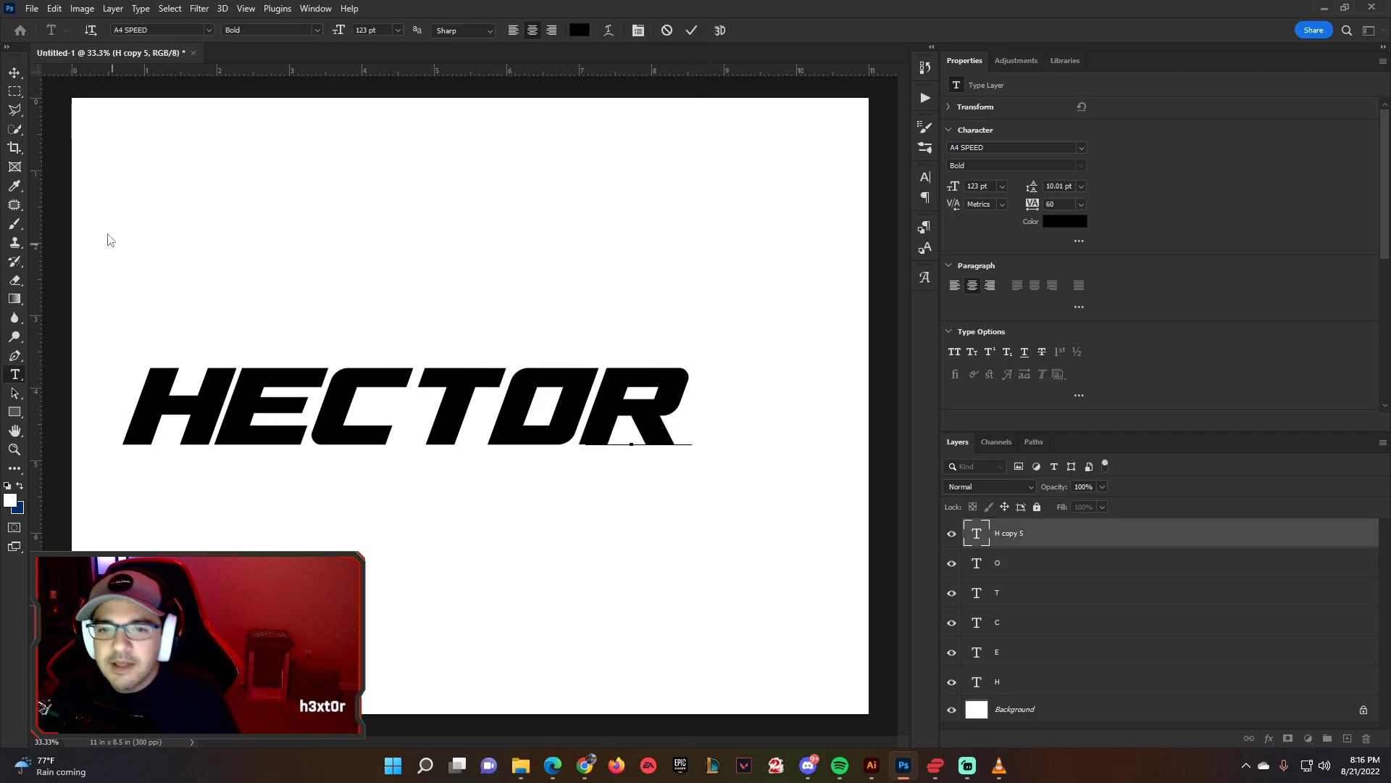
# - Commit the R text edit and switch to the Move tool
pyautogui.click(17, 76)
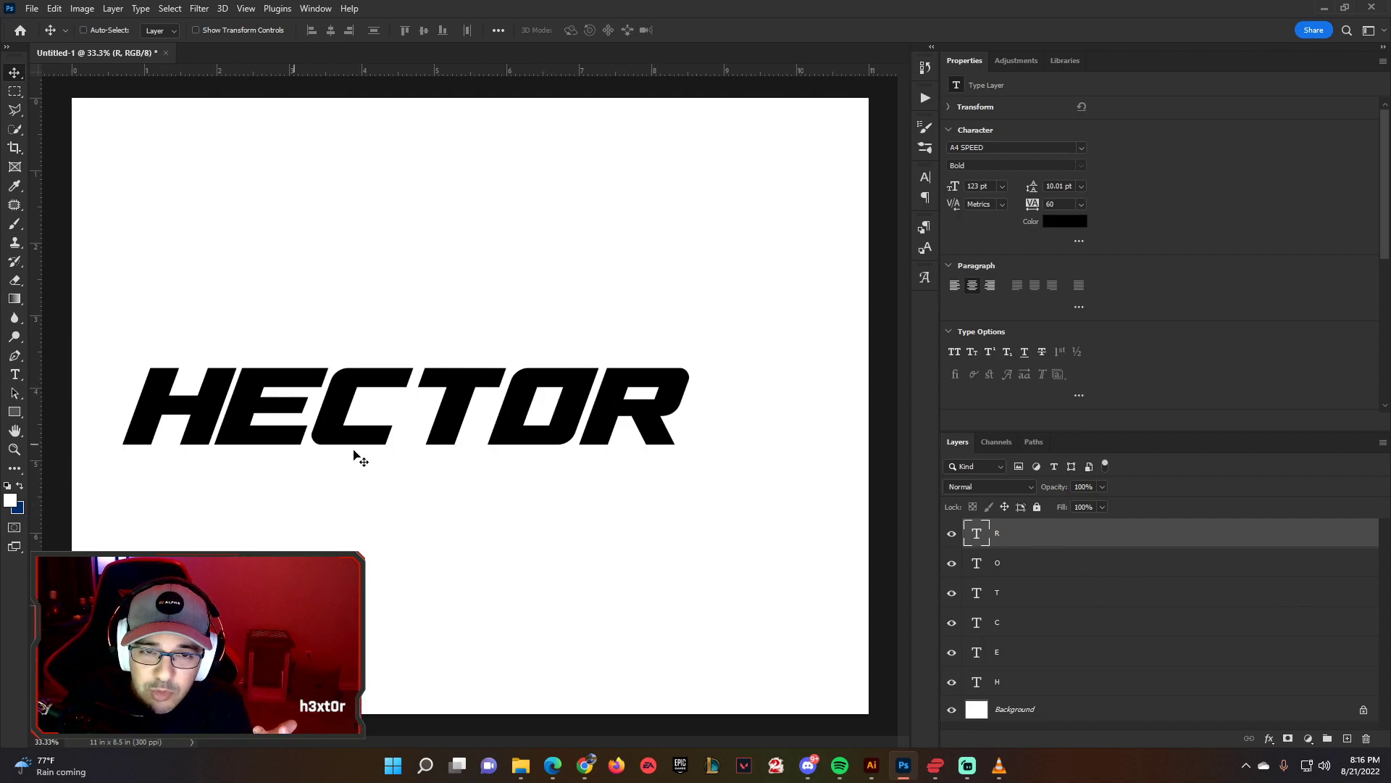
# - Try moving the R layer while layer auto-select is off, undoing each move
pyautogui.moveTo(127, 324); pyautogui.dragTo(301, 373)
pyautogui.hotkey('ctrl', 'z')
pyautogui.moveTo(123, 280); pyautogui.dragTo(303, 368)
pyautogui.hotkey('ctrl', 'z')
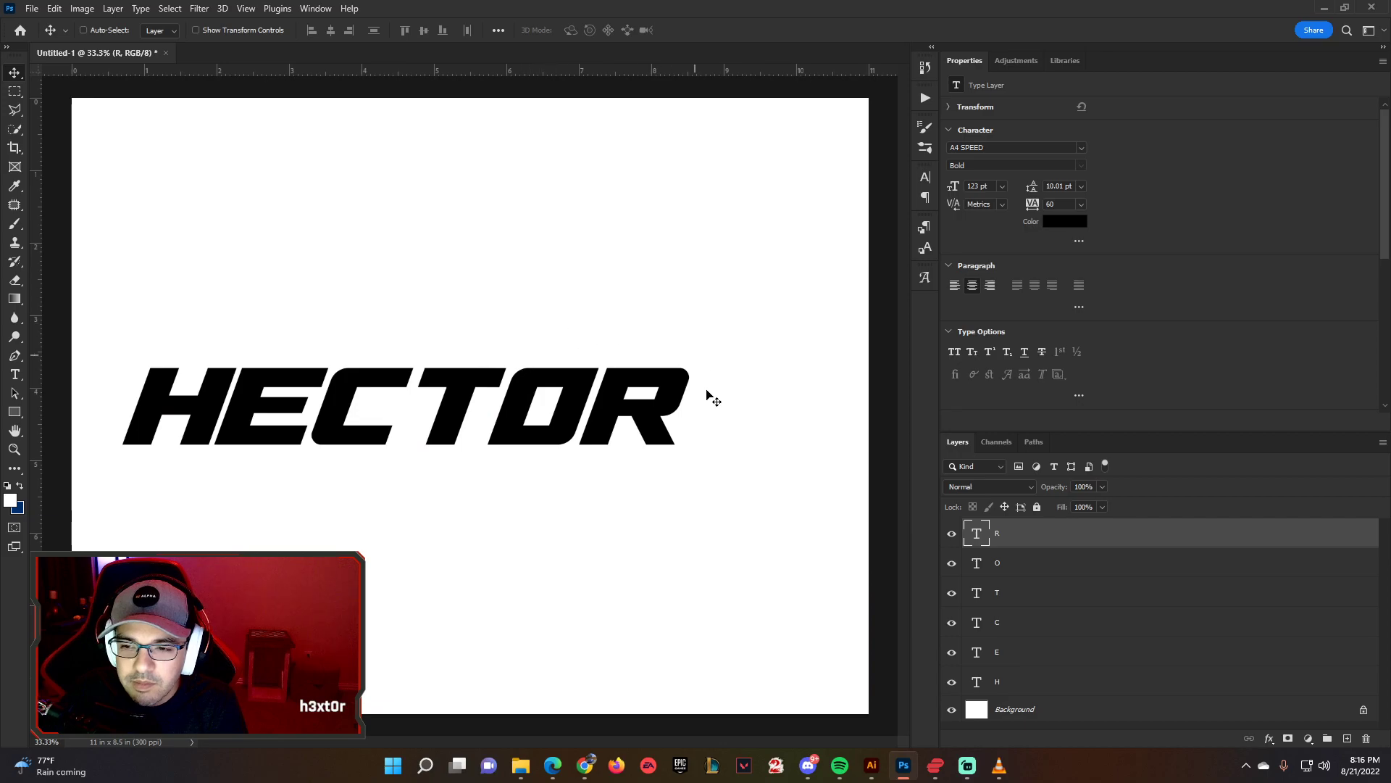
# - Try moving the E, C, T and O individually with layer auto-select on, undo the moves and turn auto-select off
pyautogui.click(83, 31)
pyautogui.moveTo(250, 404); pyautogui.dragTo(330, 235)
pyautogui.moveTo(363, 405); pyautogui.dragTo(493, 292)
pyautogui.moveTo(464, 406); pyautogui.dragTo(591, 332)
pyautogui.moveTo(555, 440); pyautogui.dragTo(762, 320)
pyautogui.hotkey('ctrl', 'z')
pyautogui.hotkey('ctrl', 'z')
pyautogui.hotkey('ctrl', 'z')
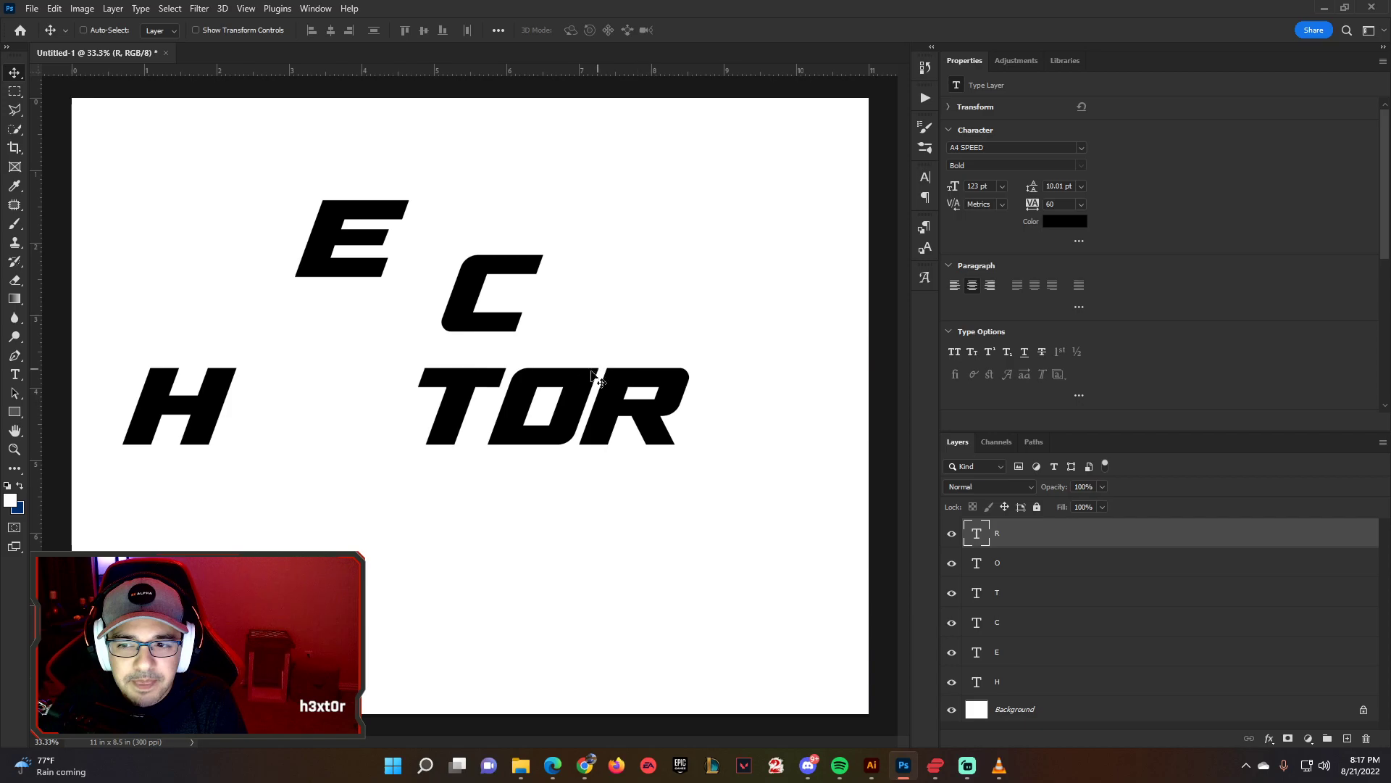
pyautogui.hotkey('ctrl', 'z')
pyautogui.hotkey('ctrl', 'z')
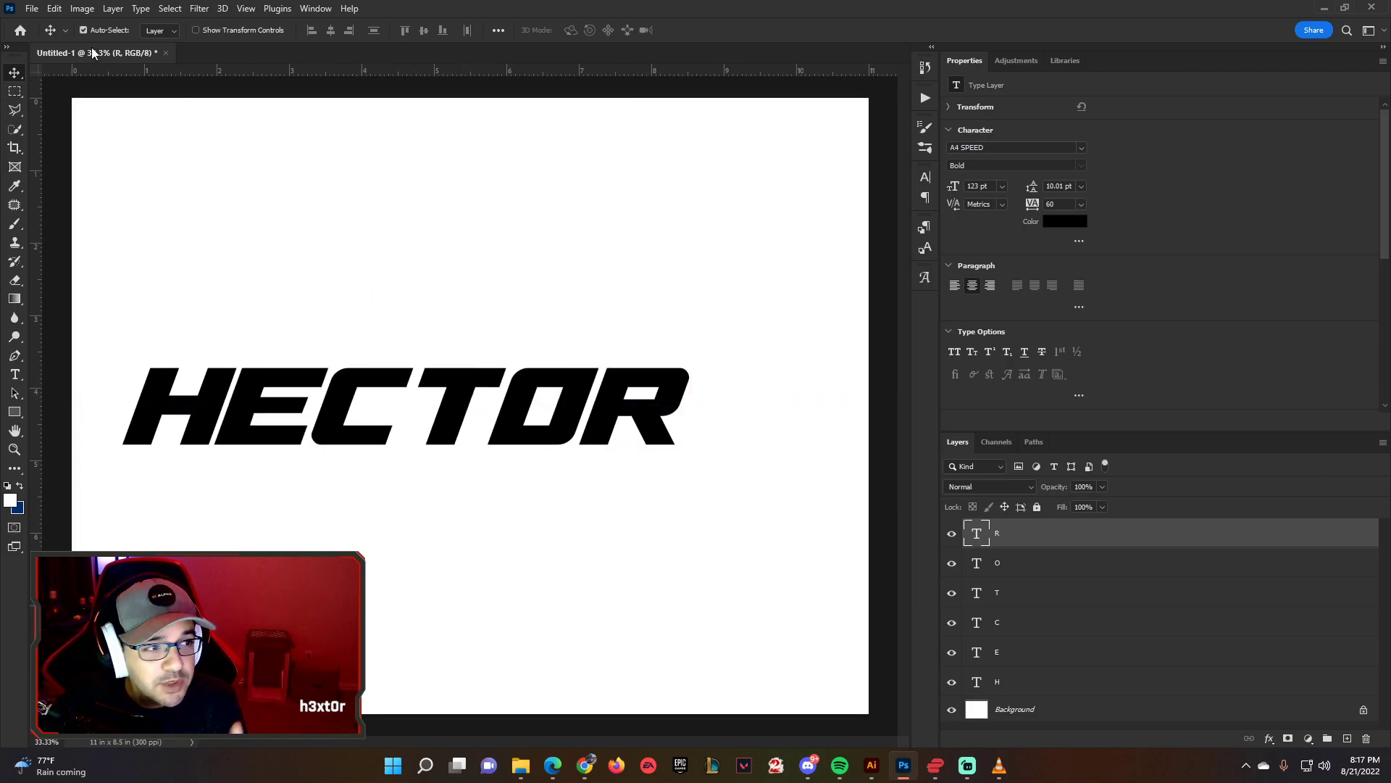
pyautogui.click(84, 30)
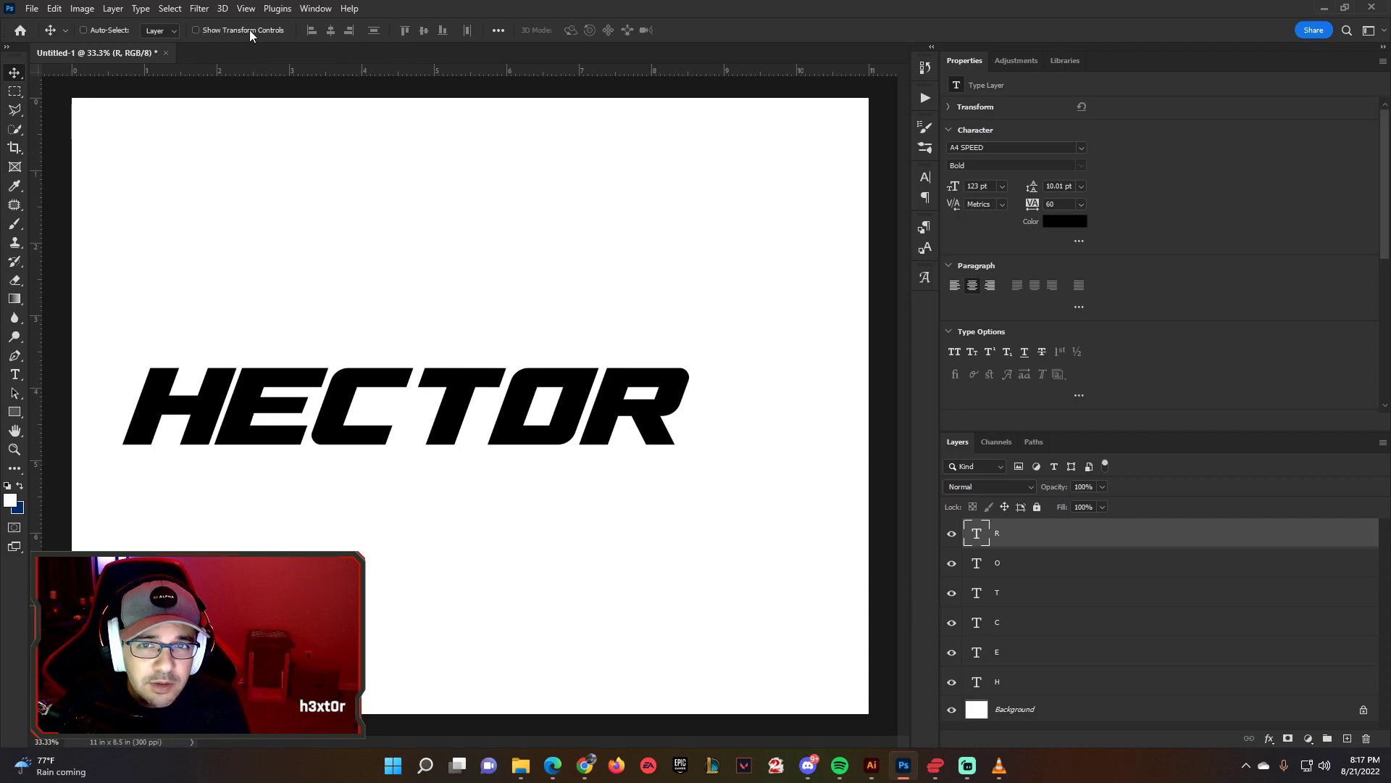
# - Try enlarging the R with transform controls shown, cancel the transform and hide the controls again
pyautogui.click(195, 30)
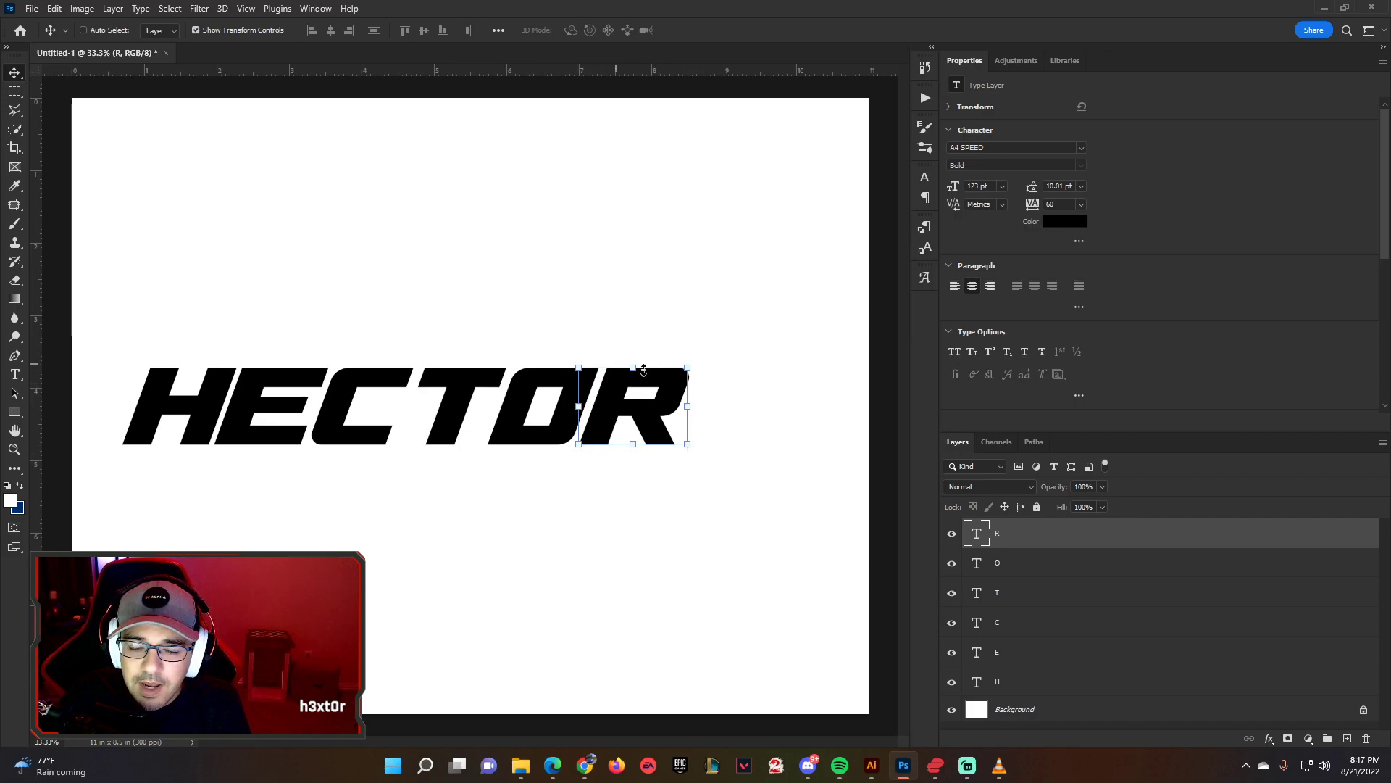
pyautogui.moveTo(684, 374); pyautogui.dragTo(811, 266)
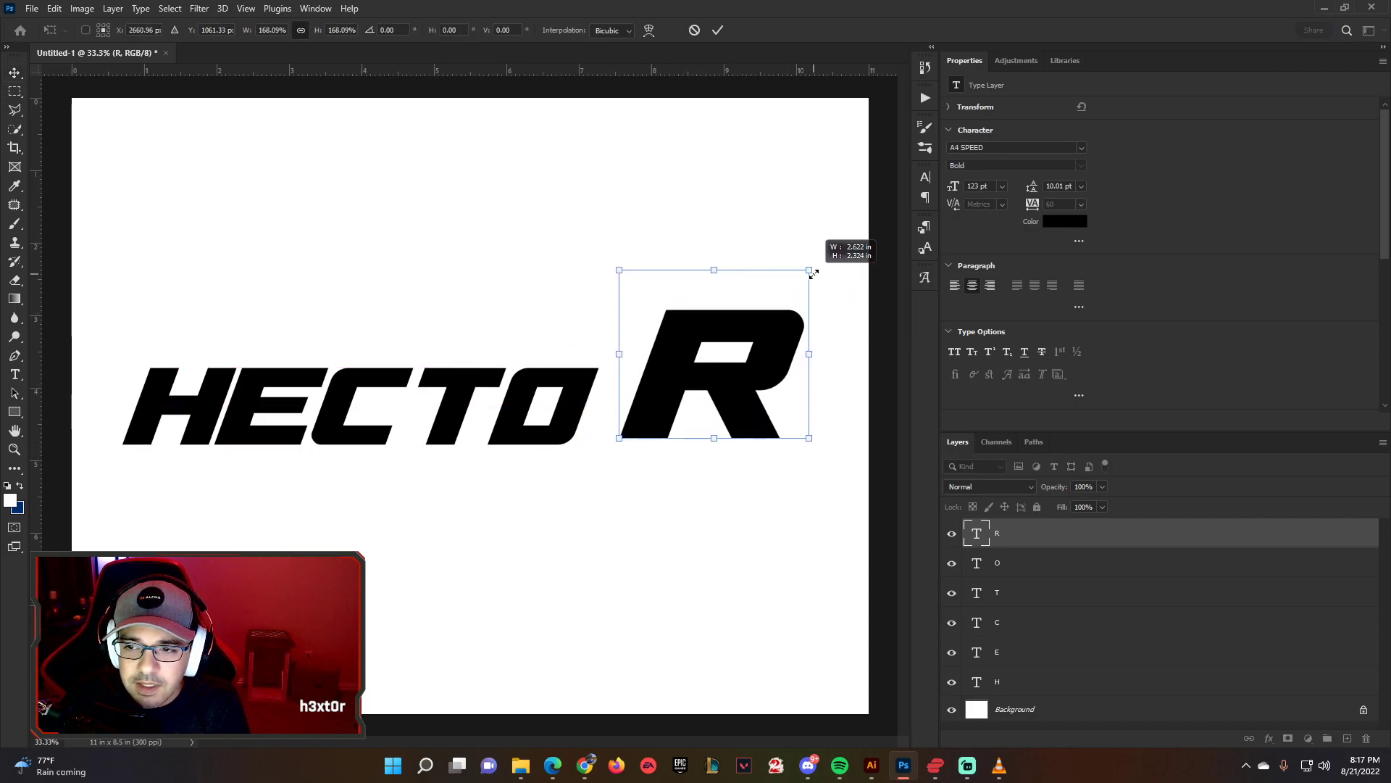
pyautogui.click(694, 30)
pyautogui.click(197, 31)
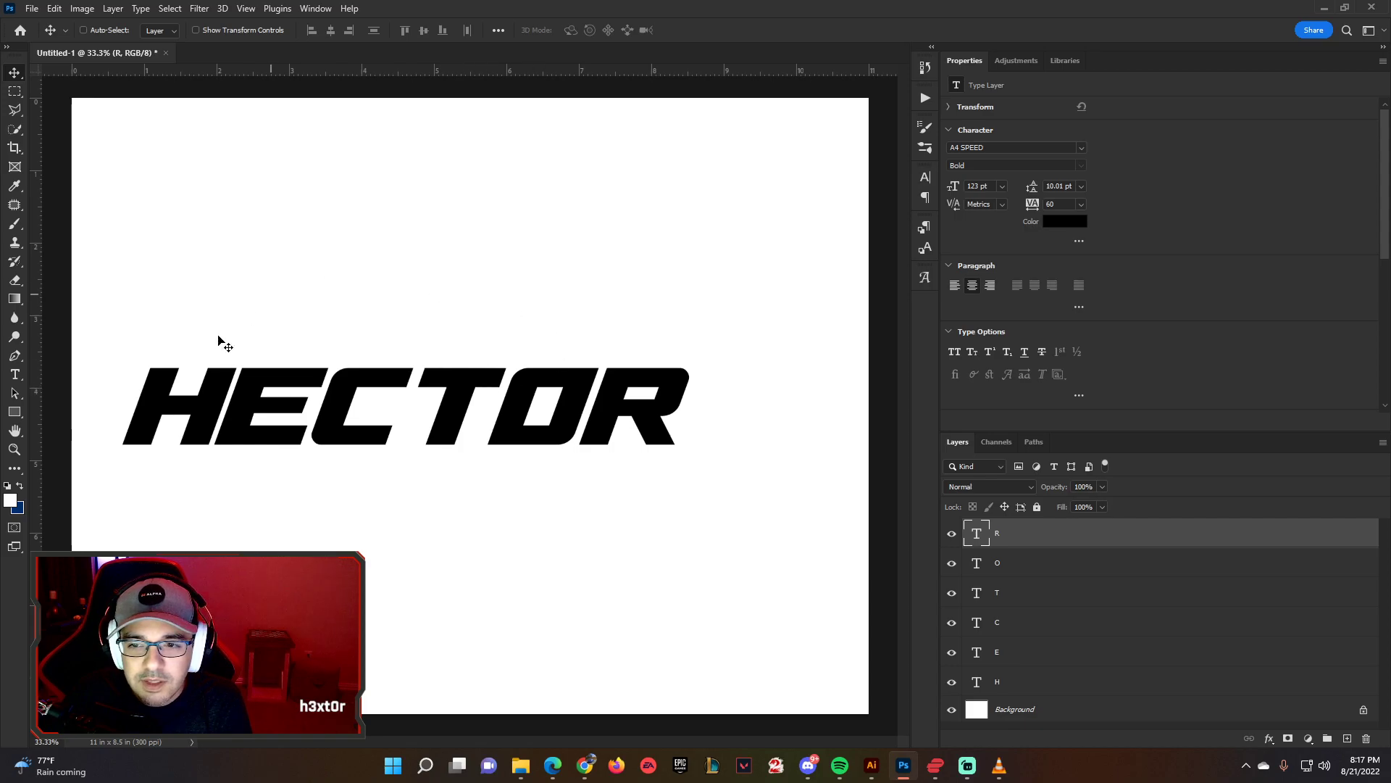
# - Select all six letter layers together and move the wordmark toward the horizontal centre of the page
pyautogui.click(1034, 572)
pyautogui.click(1034, 601)
pyautogui.click(1036, 630)
pyautogui.click(1032, 659)
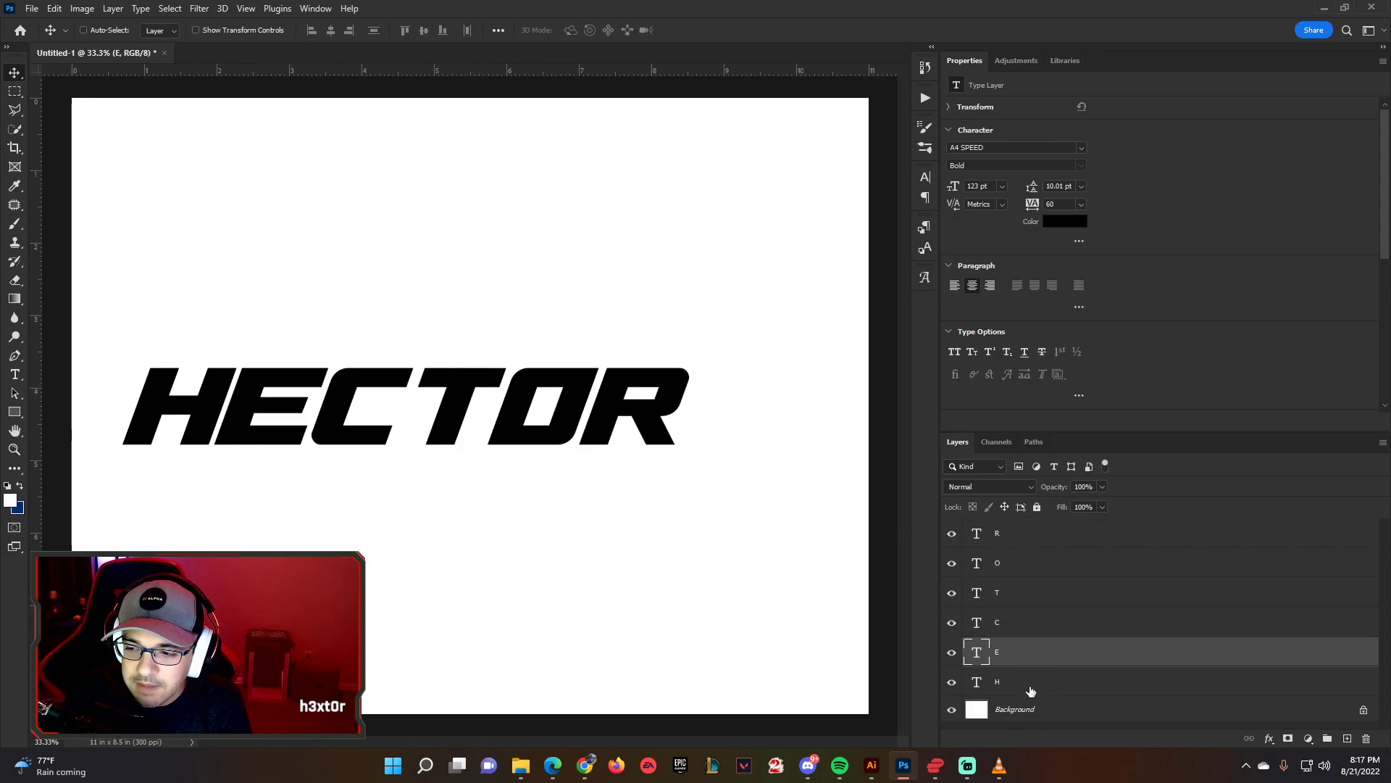
pyautogui.click(1031, 687)
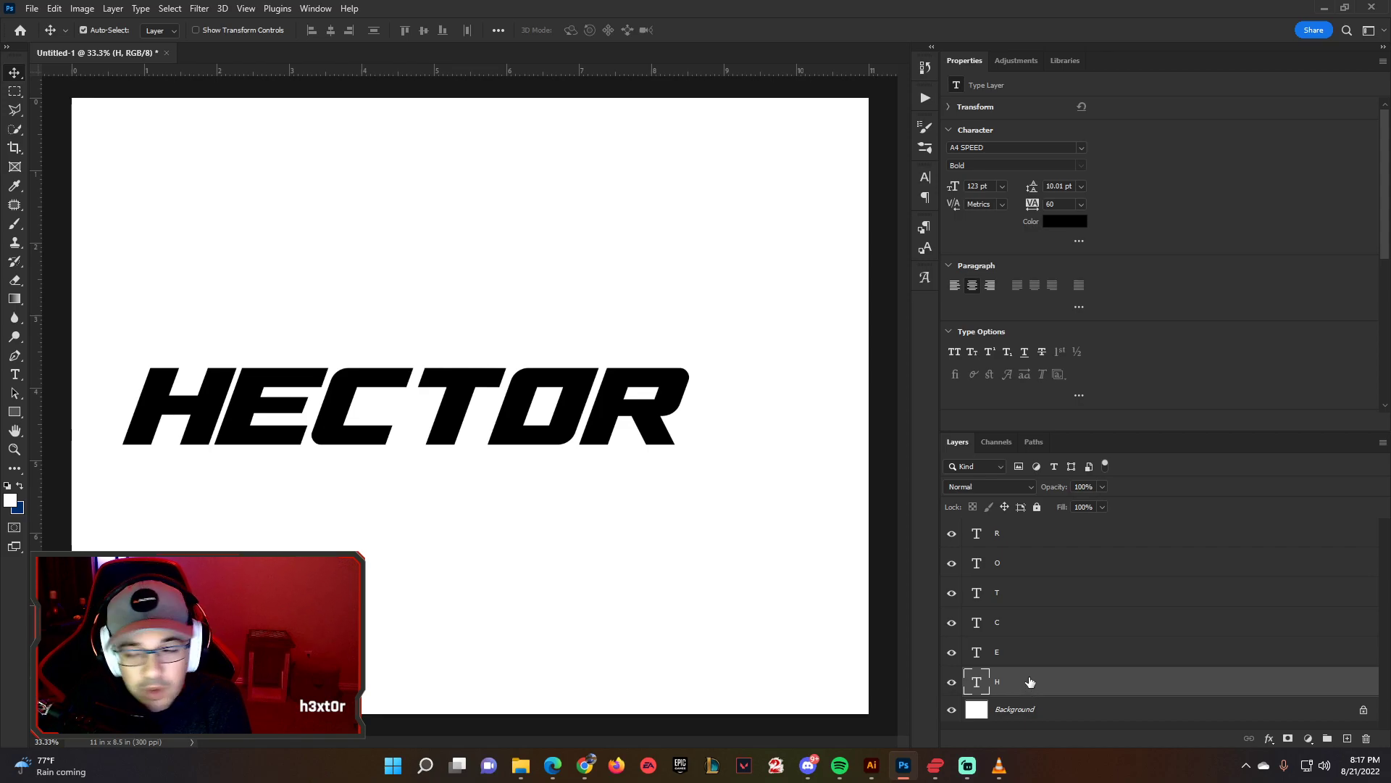
pyautogui.keyDown('shift'); pyautogui.click(1026, 659); pyautogui.keyUp('shift')
pyautogui.keyDown('shift'); pyautogui.click(1033, 612); pyautogui.keyUp('shift')
pyautogui.keyDown('shift'); pyautogui.click(1034, 585); pyautogui.keyUp('shift')
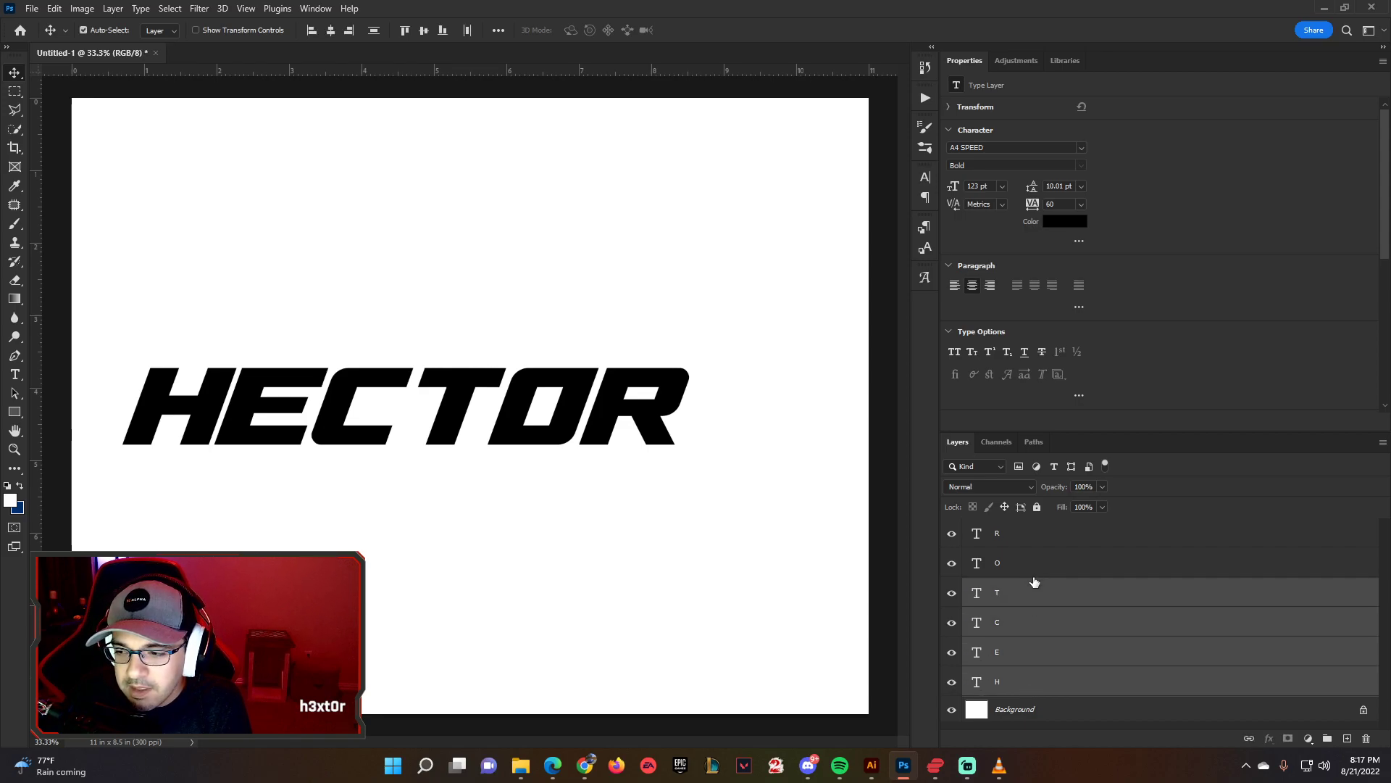
pyautogui.keyDown('shift'); pyautogui.click(1034, 565); pyautogui.keyUp('shift')
pyautogui.keyDown('shift'); pyautogui.click(1036, 538); pyautogui.keyUp('shift')
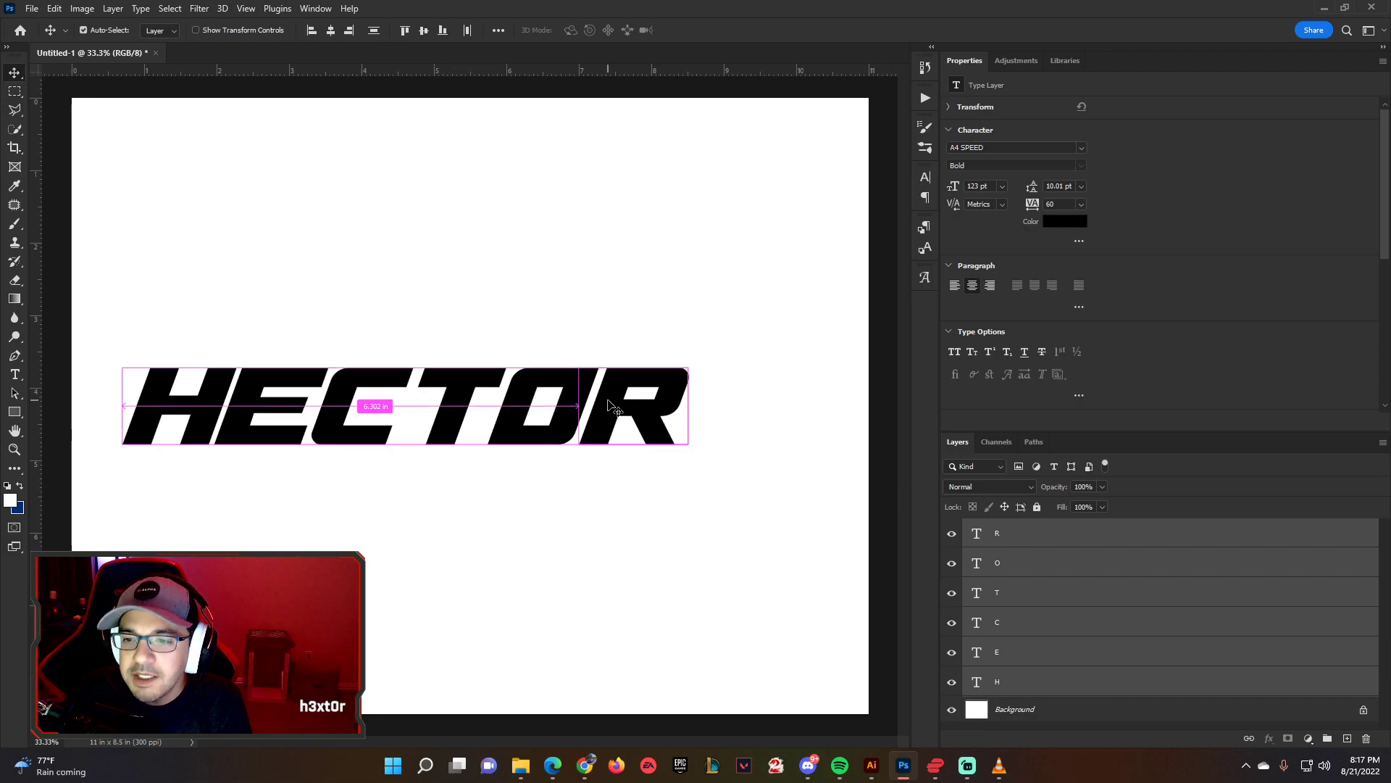
pyautogui.moveTo(601, 404); pyautogui.dragTo(671, 397)
# - Adjust the T, O and R layers individually to tighten the spacing at the end of the word
pyautogui.click(1025, 600)
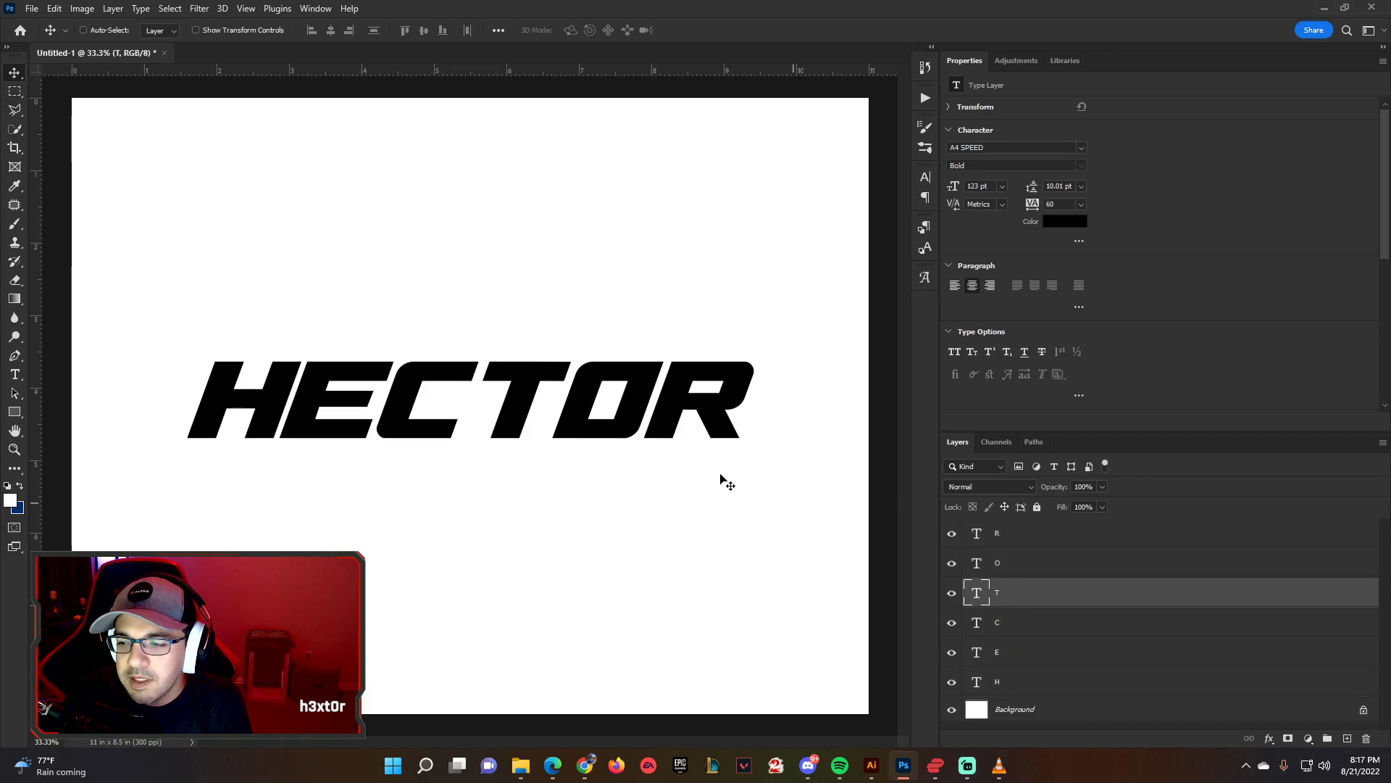
pyautogui.moveTo(529, 395); pyautogui.dragTo(577, 398)
pyautogui.click(1026, 574)
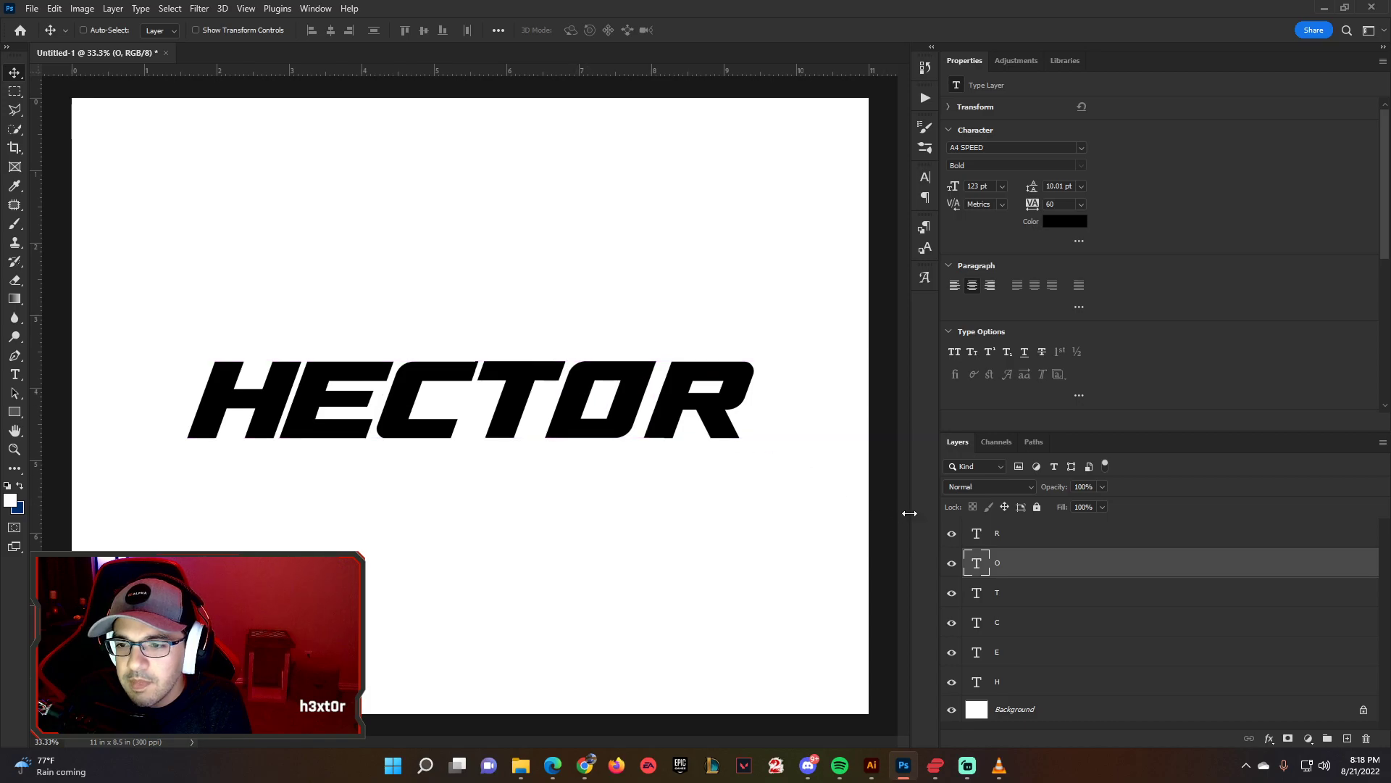
pyautogui.click(1010, 541)
pyautogui.moveTo(662, 389); pyautogui.dragTo(655, 392)
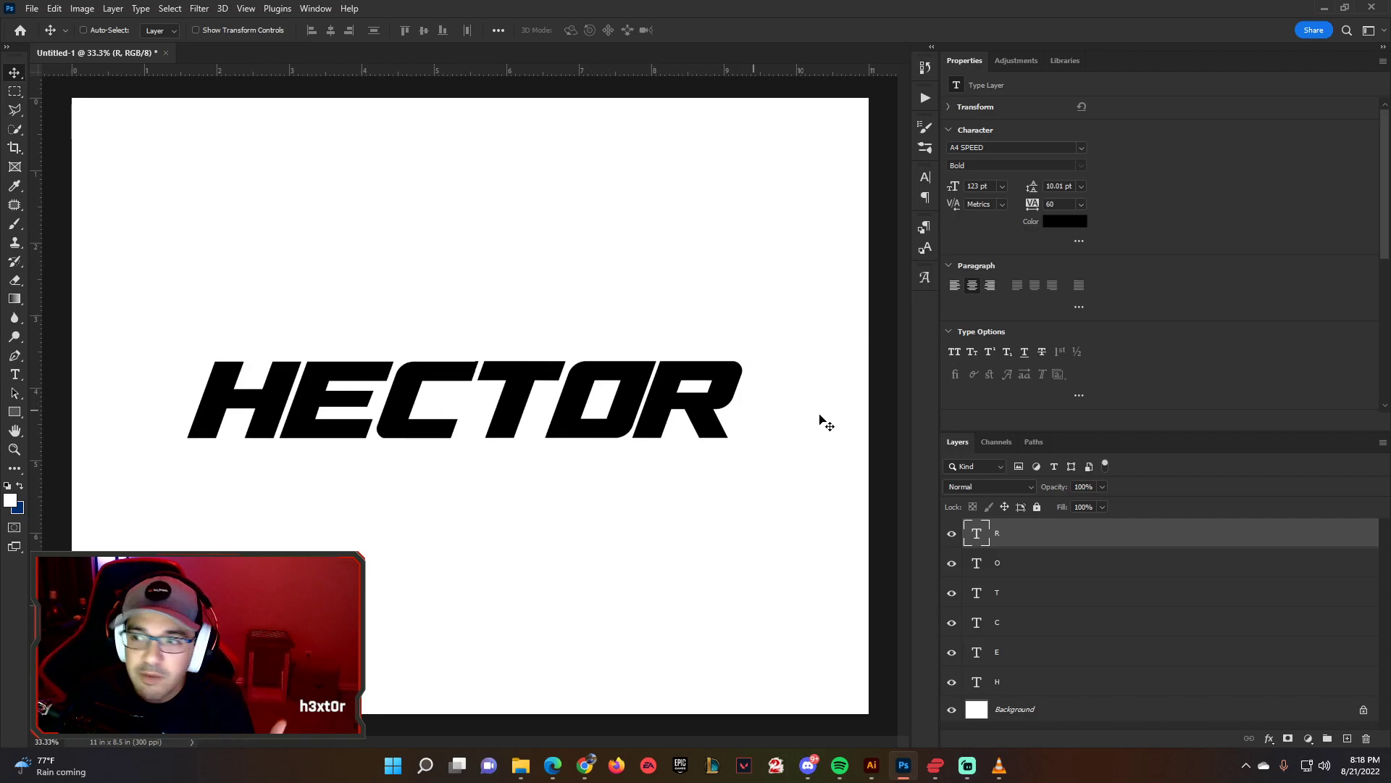
# - Switch to the Edge browser, copy the enlarged Naruto Sage of Six Paths image and return to Photoshop
pyautogui.hotkey('alt', 'Tab')
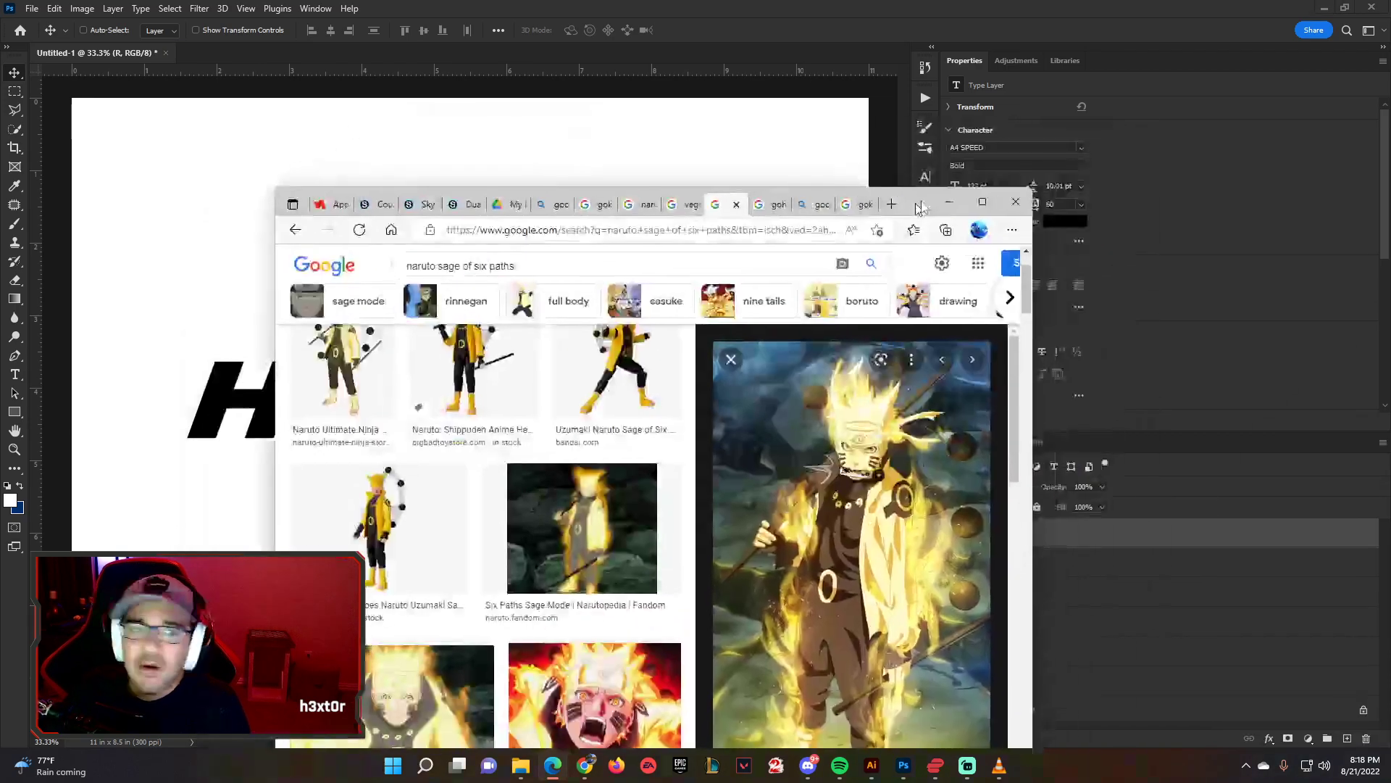
pyautogui.moveTo(915, 198); pyautogui.dragTo(1123, 126)
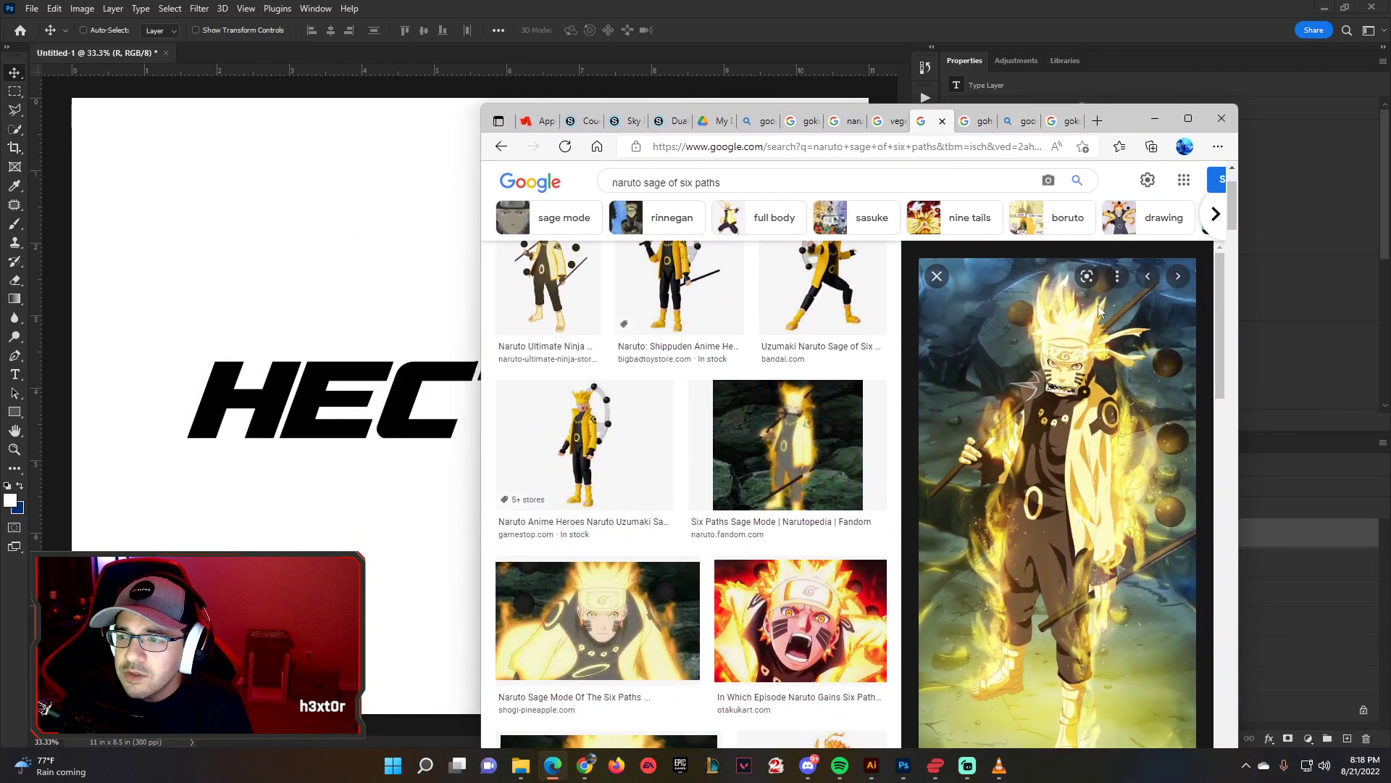
pyautogui.rightClick(1064, 371)
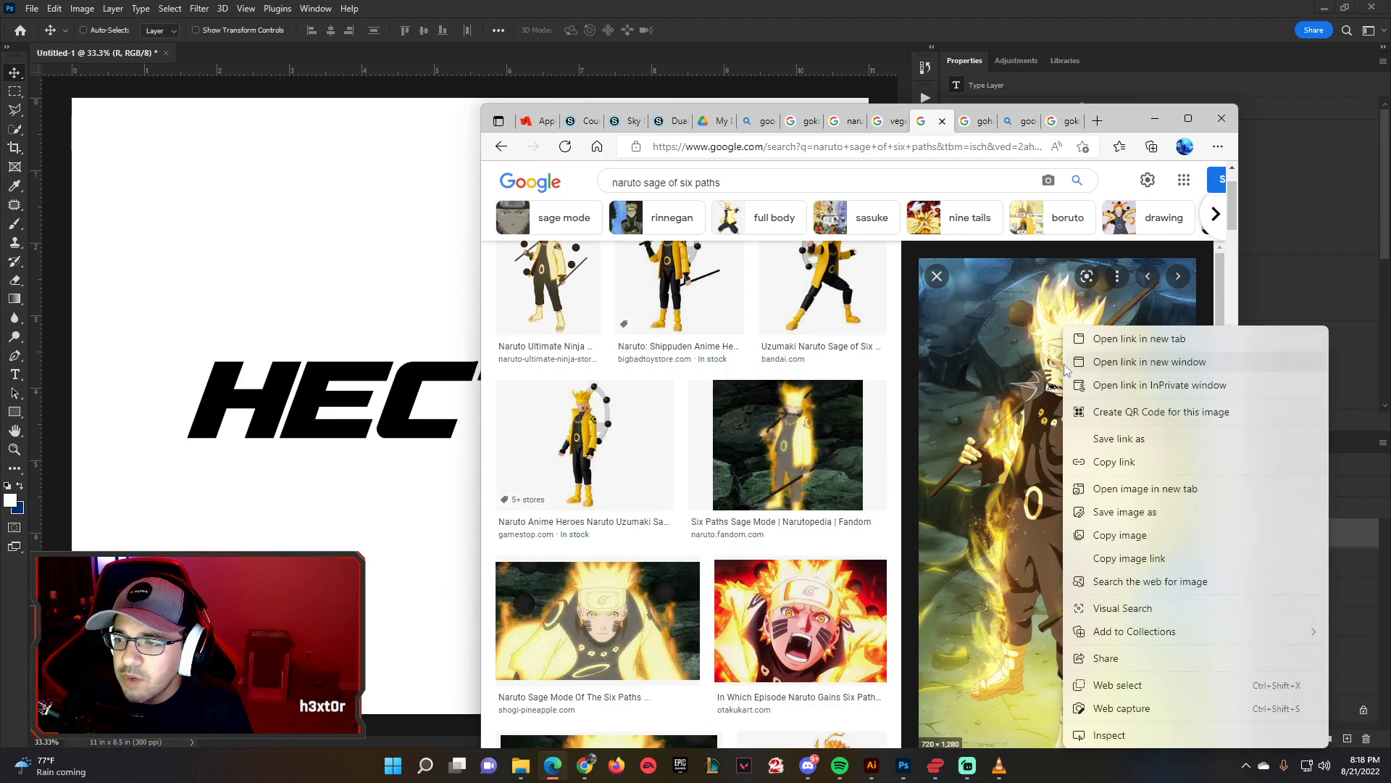
pyautogui.click(1120, 536)
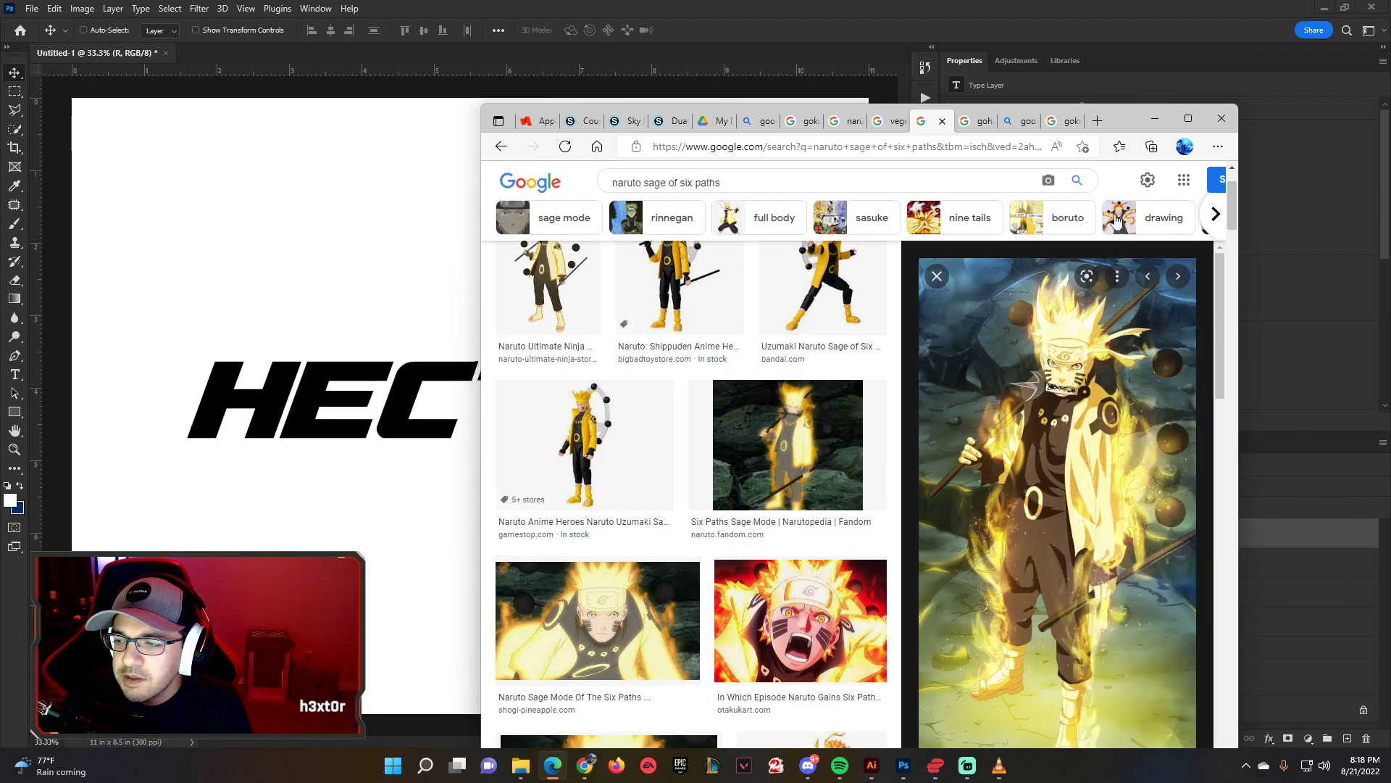
pyautogui.click(1152, 118)
# - Paste the copied Naruto image as a new layer directly above the H text layer
pyautogui.click(1016, 685)
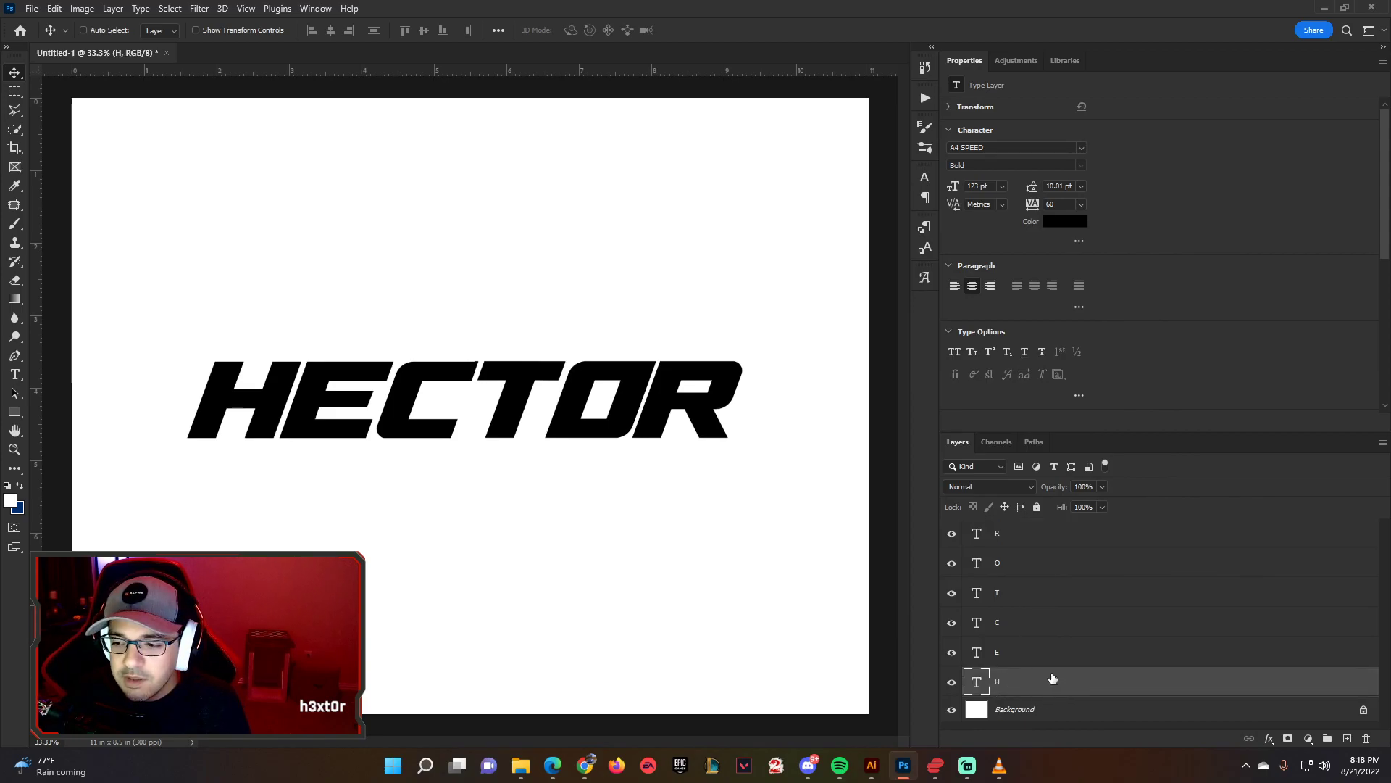
pyautogui.click(57, 8)
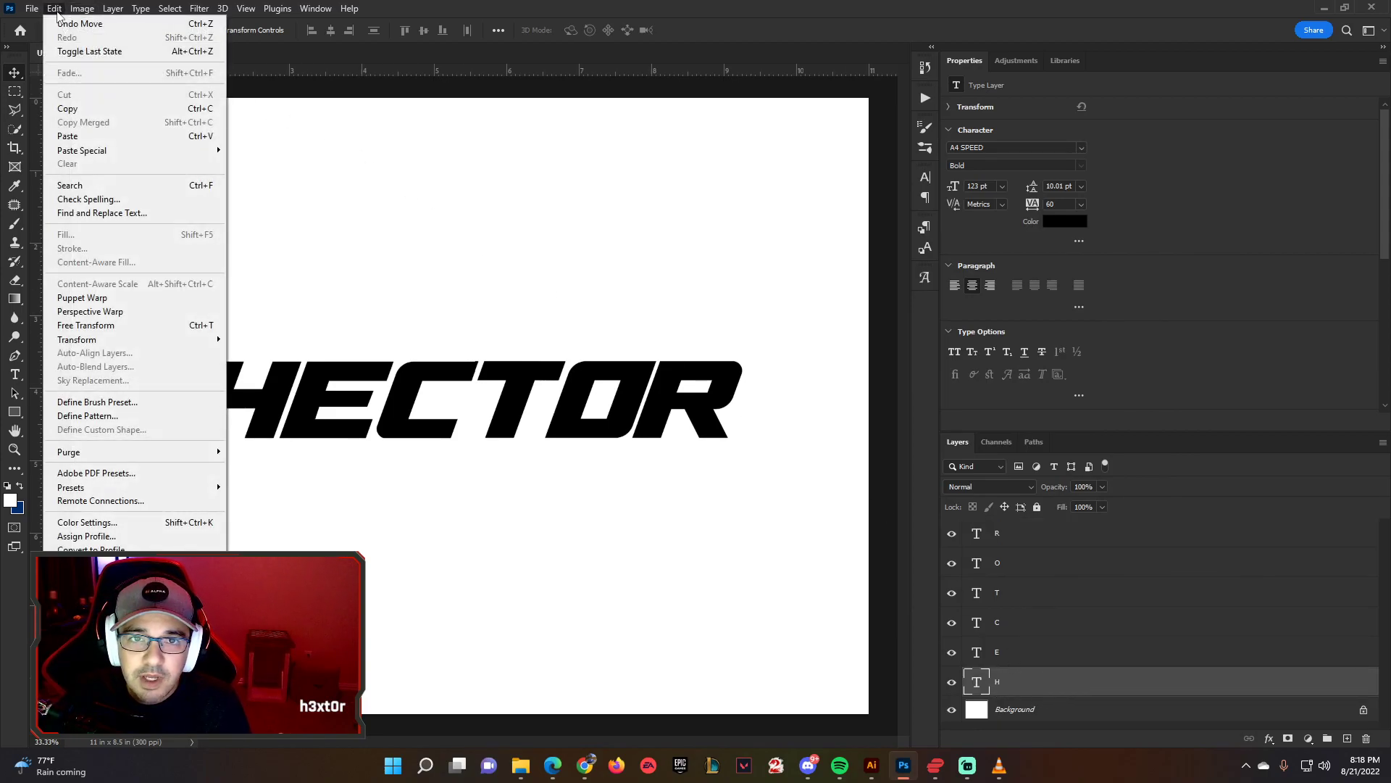
pyautogui.click(77, 138)
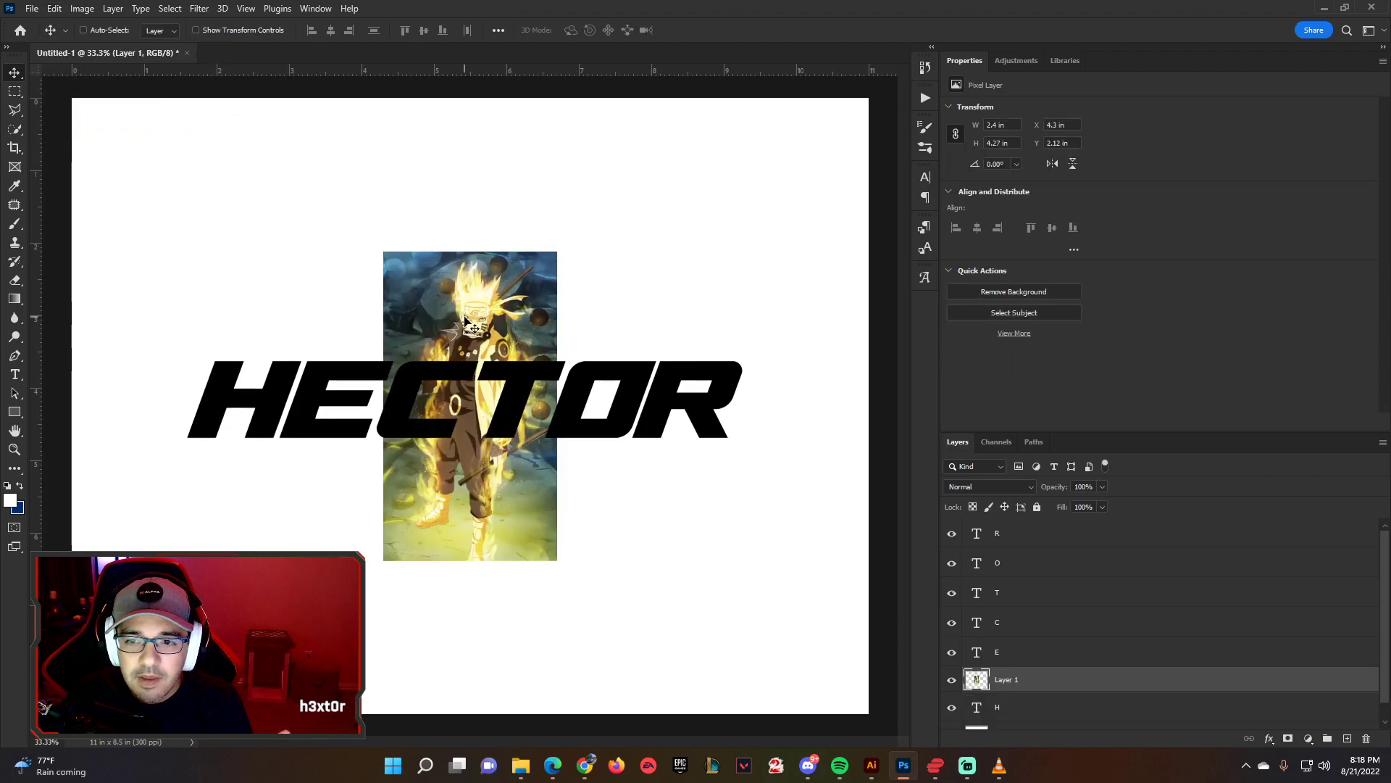
# - Try clipping the Naruto image to the H while it lies over the C and T, and release the clipping mask
pyautogui.moveTo(452, 310)
pyautogui.mouseDown()
pyautogui.moveTo(633, 303)
pyautogui.moveTo(408, 284)
pyautogui.moveTo(459, 291)
pyautogui.mouseUp()
pyautogui.rightClick(1022, 681)
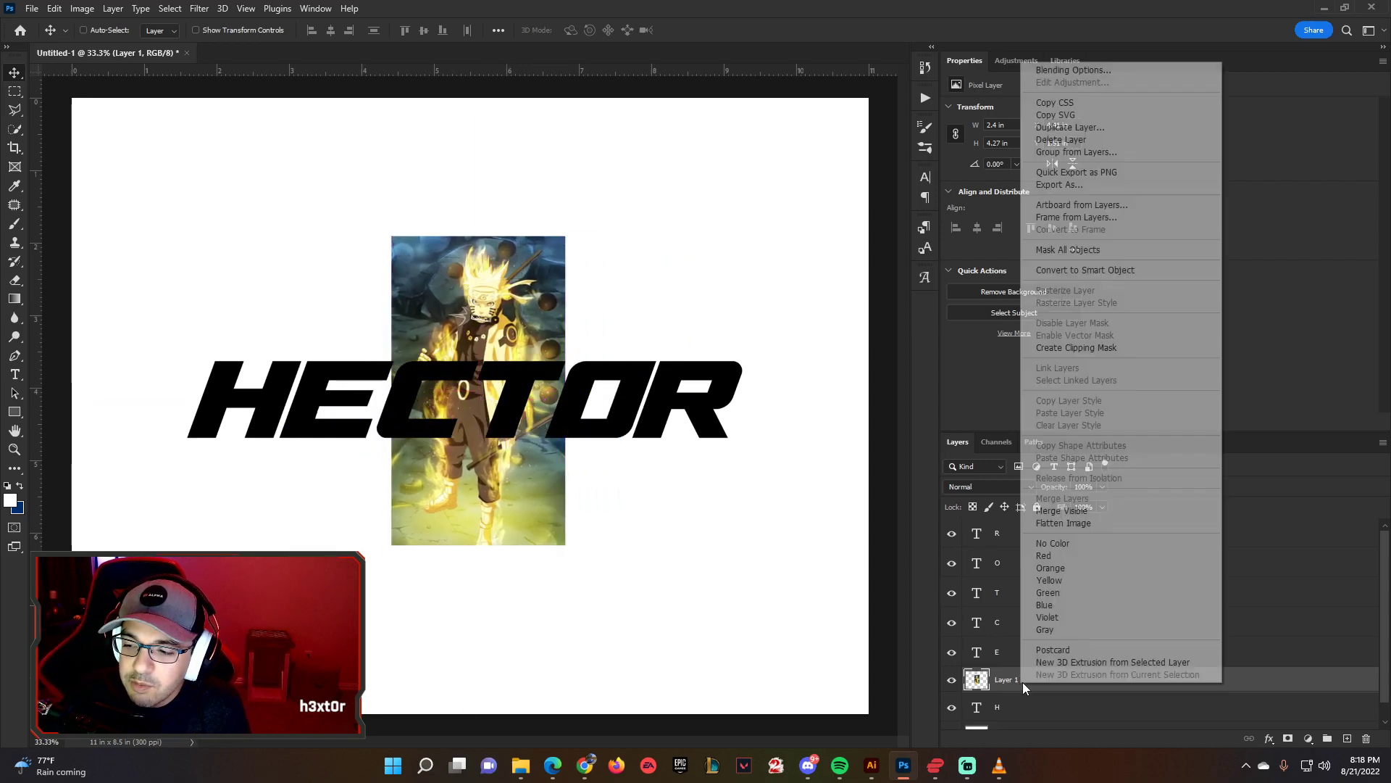
pyautogui.click(1076, 348)
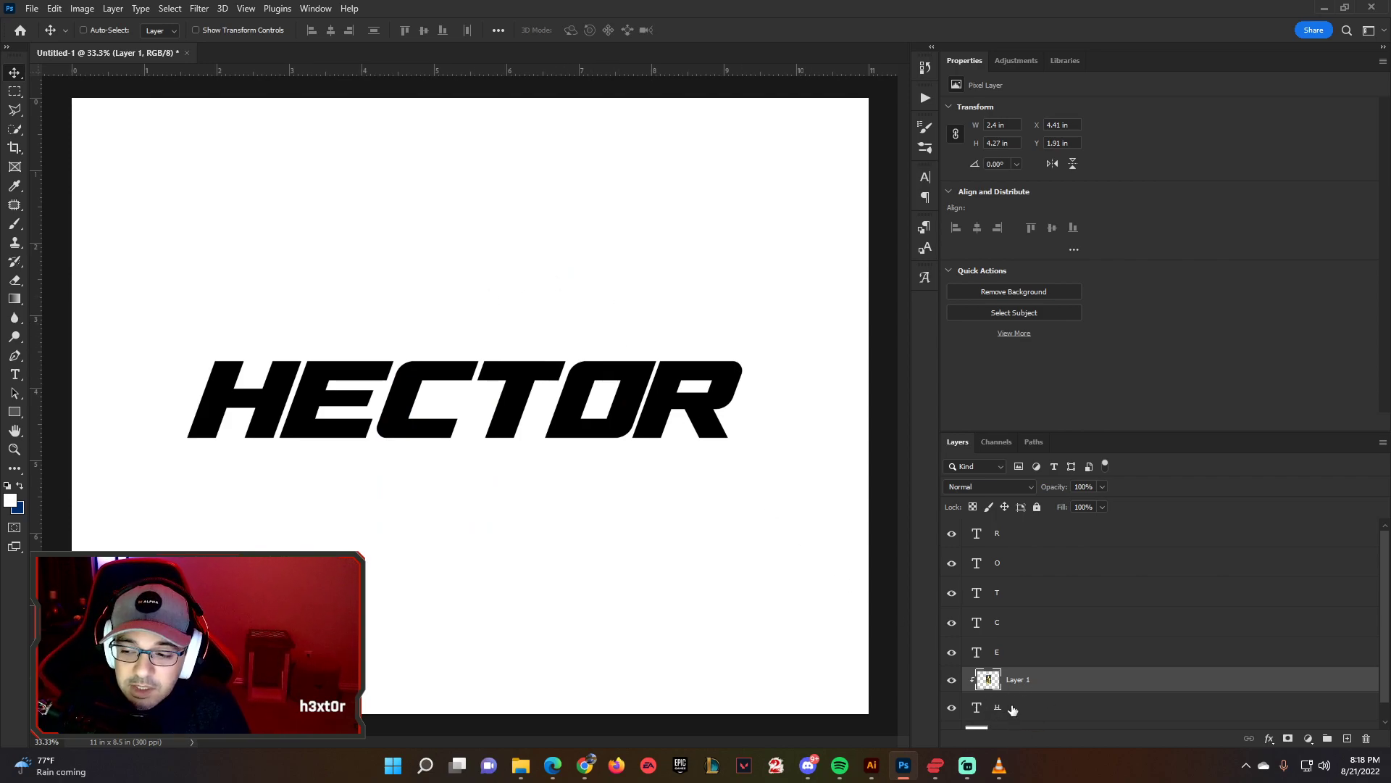
pyautogui.rightClick(1027, 688)
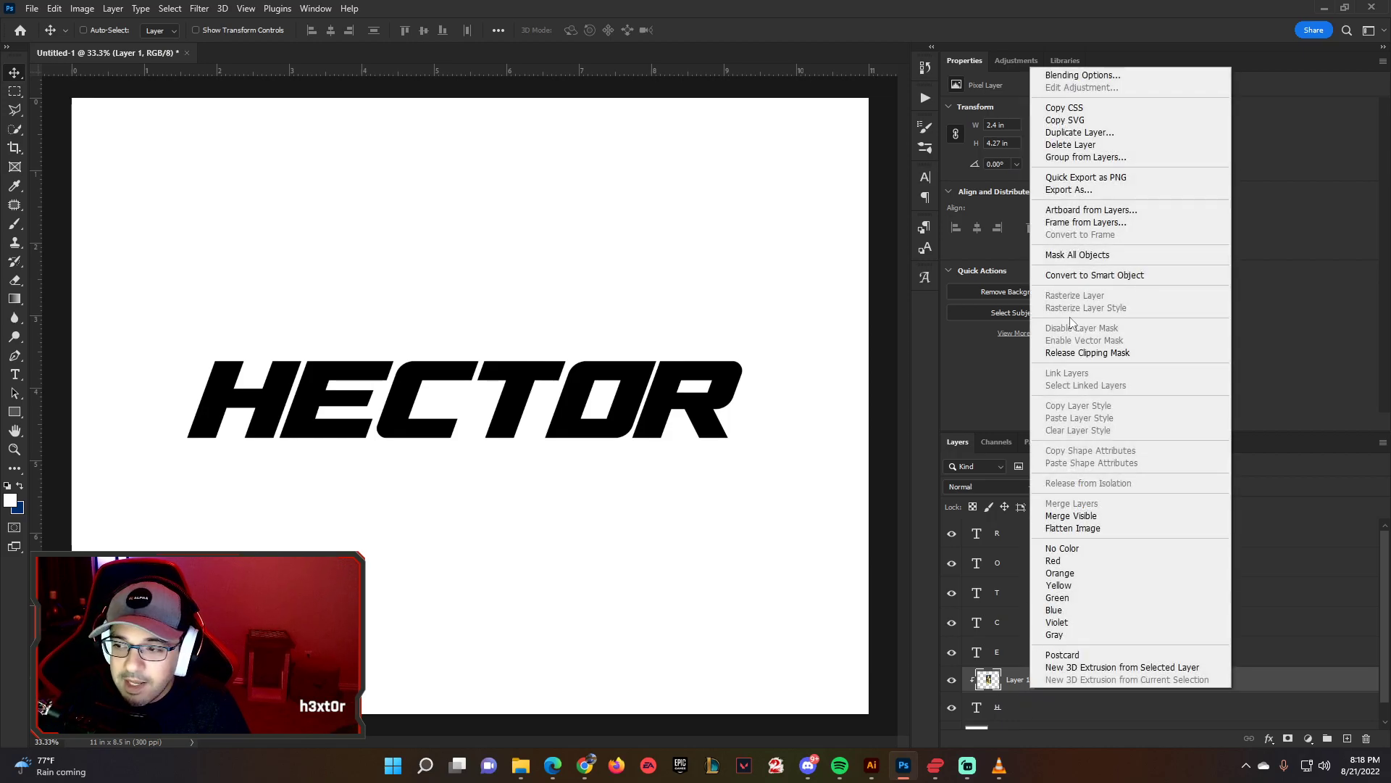
pyautogui.click(1074, 353)
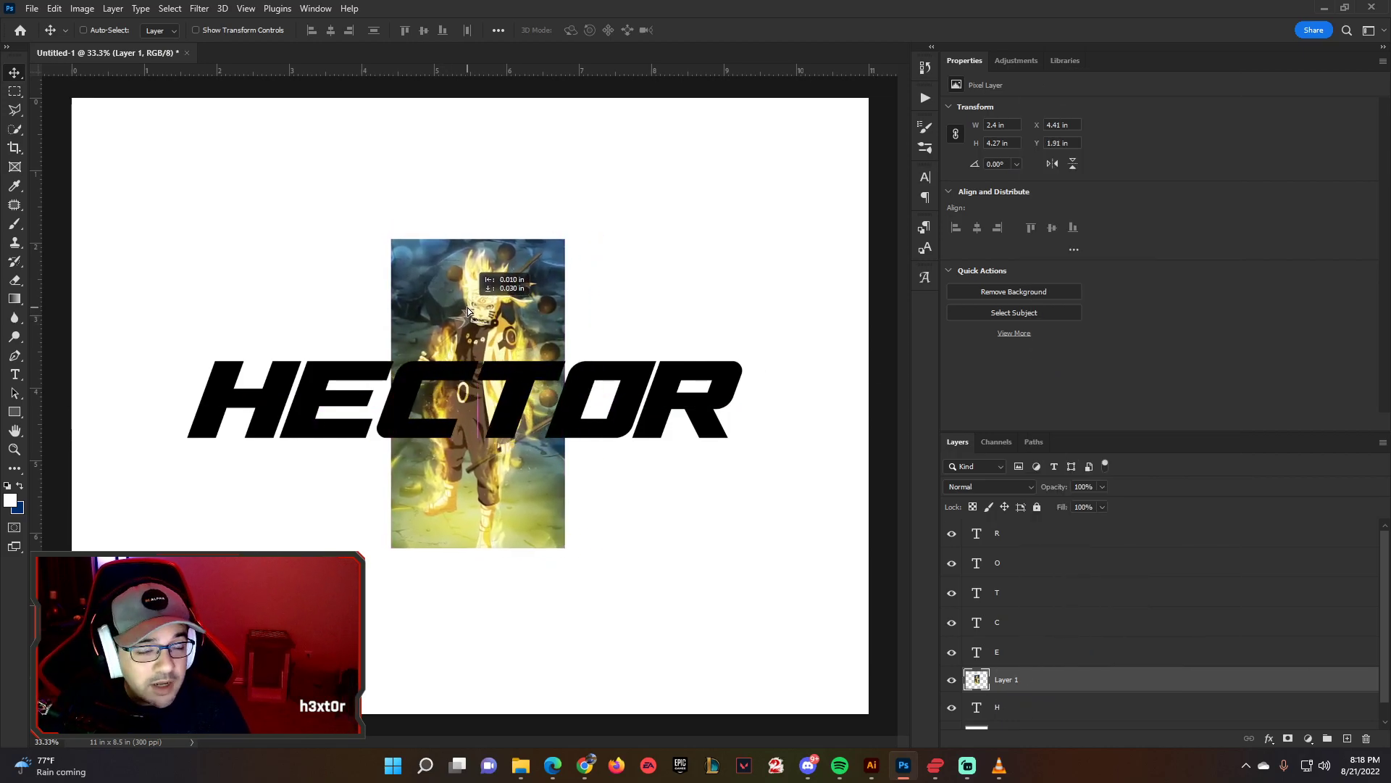
# - Move the Naruto image over the H, clip it to that letter and position the face inside the letter shape
pyautogui.moveTo(468, 306); pyautogui.dragTo(222, 315)
pyautogui.rightClick(1034, 685)
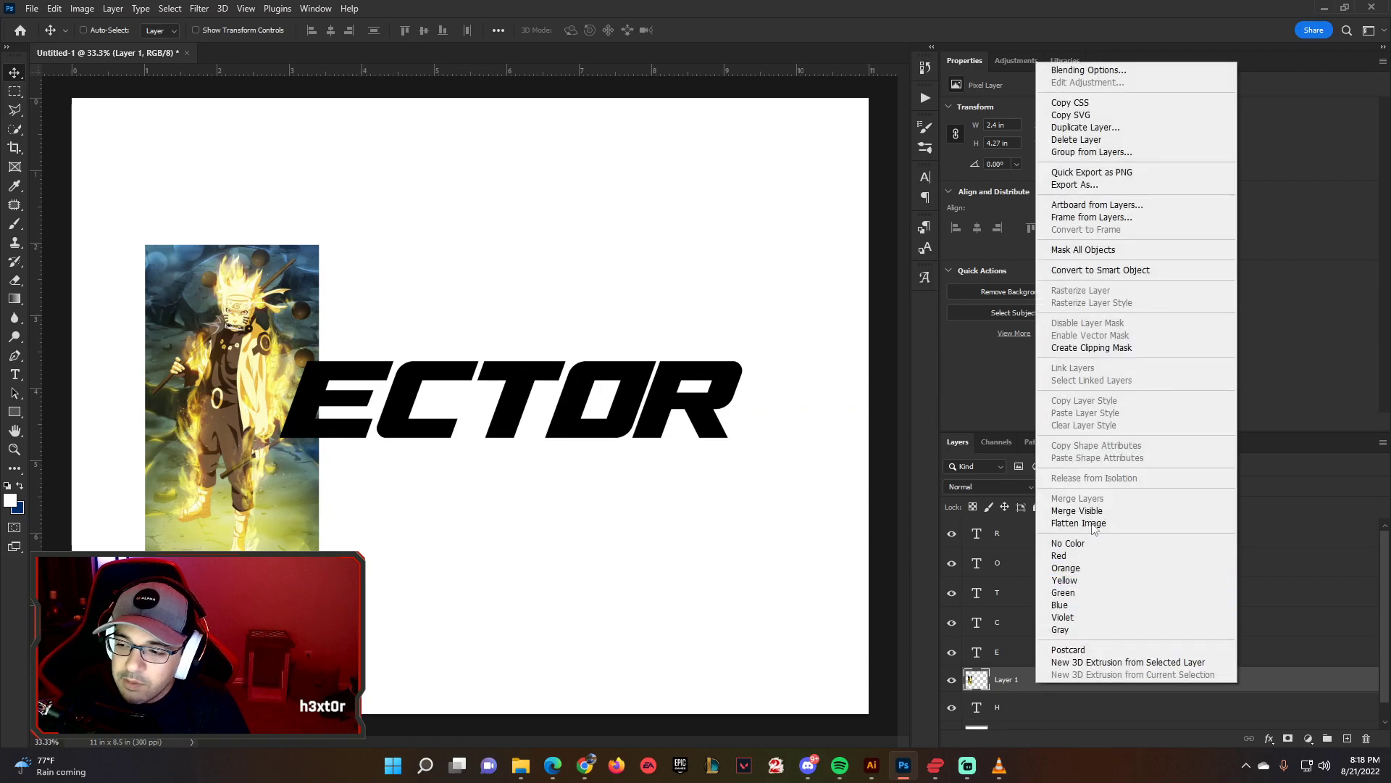
pyautogui.click(1102, 353)
pyautogui.moveTo(270, 388); pyautogui.dragTo(263, 472)
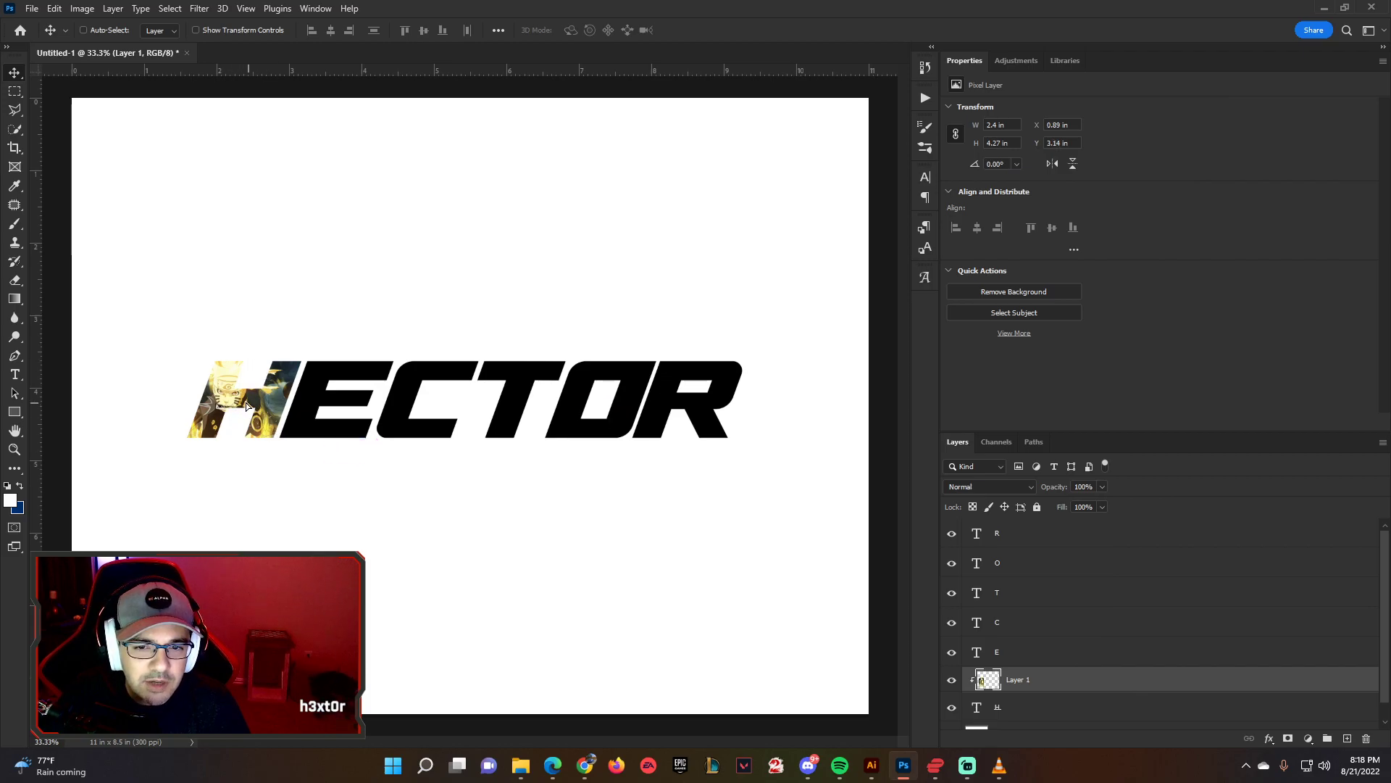
pyautogui.moveTo(246, 402); pyautogui.dragTo(247, 400)
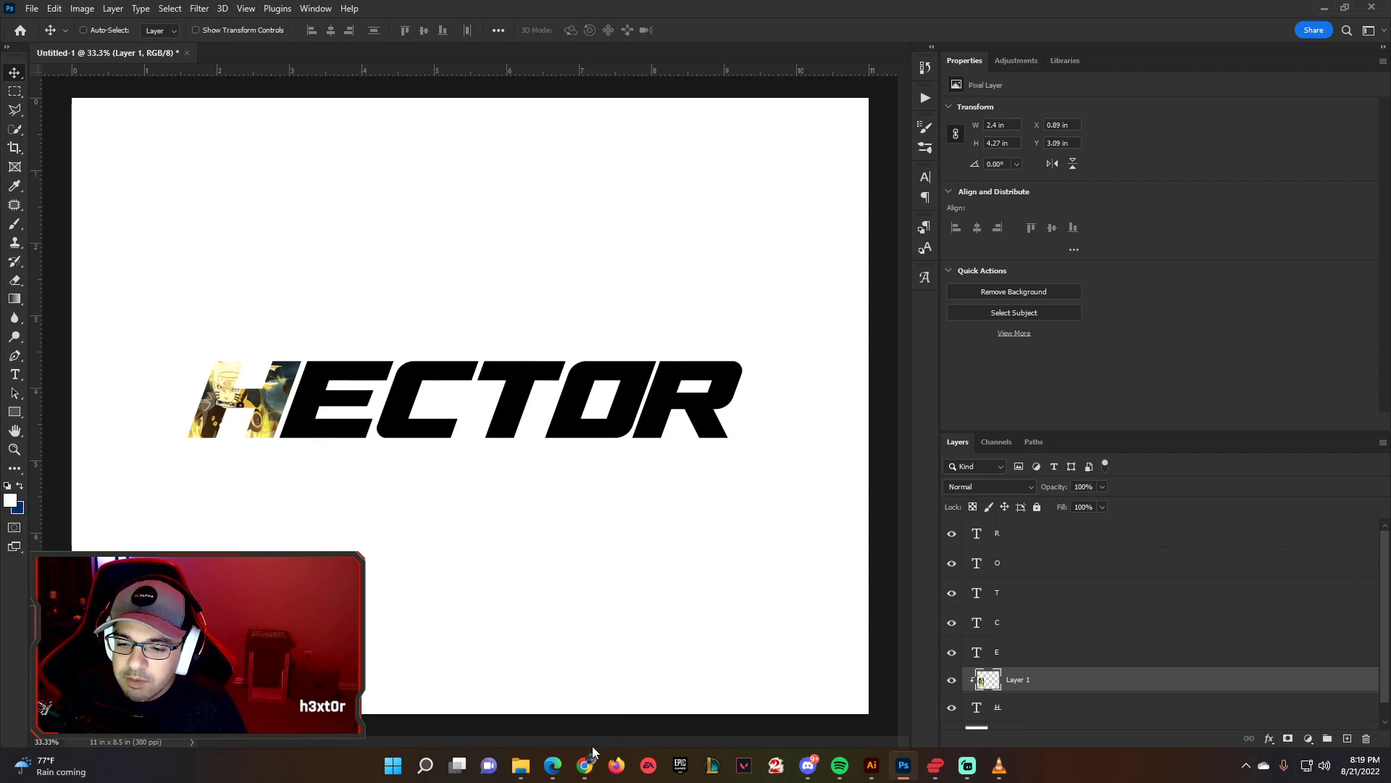
# - Select the E text layer and copy the enlarged Gohan Super Saiyan 2 image from the Edge browser
pyautogui.click(975, 655)
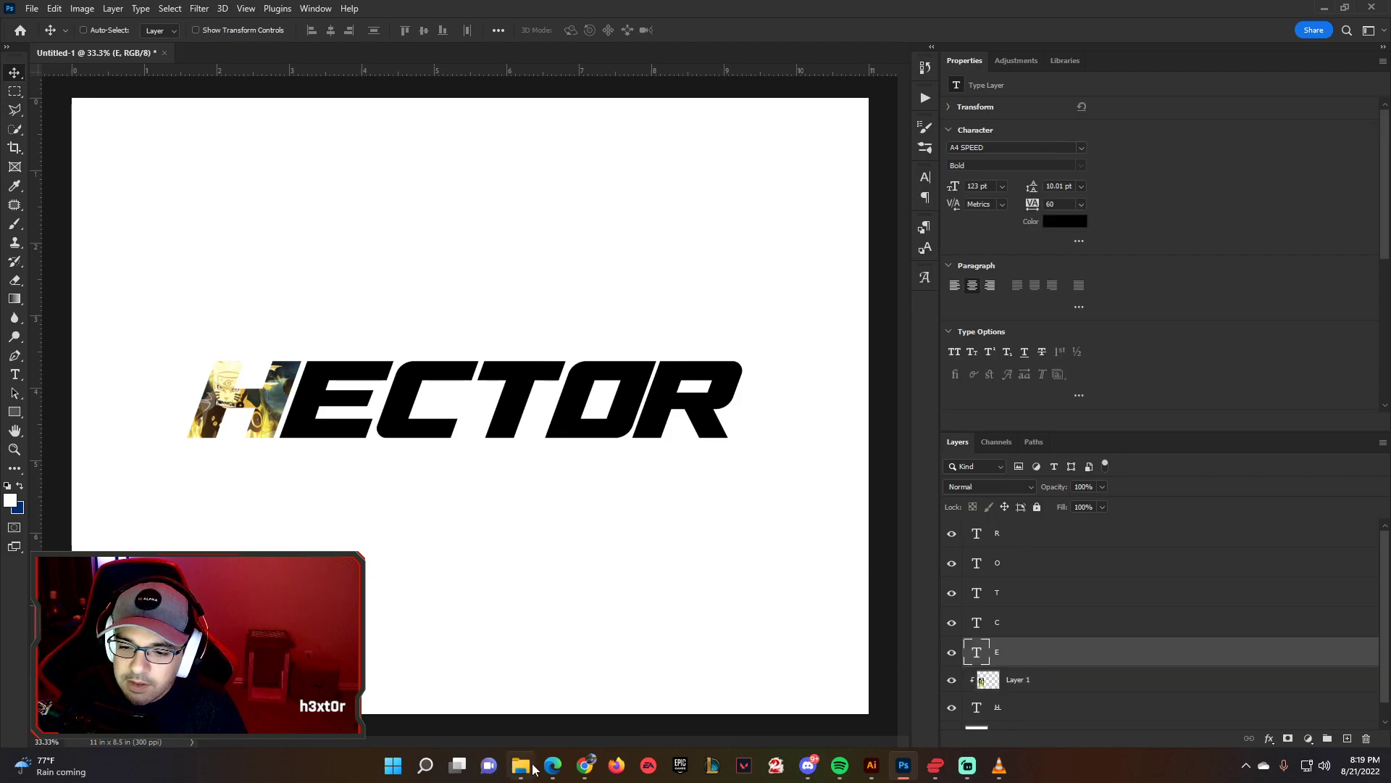
pyautogui.click(553, 765)
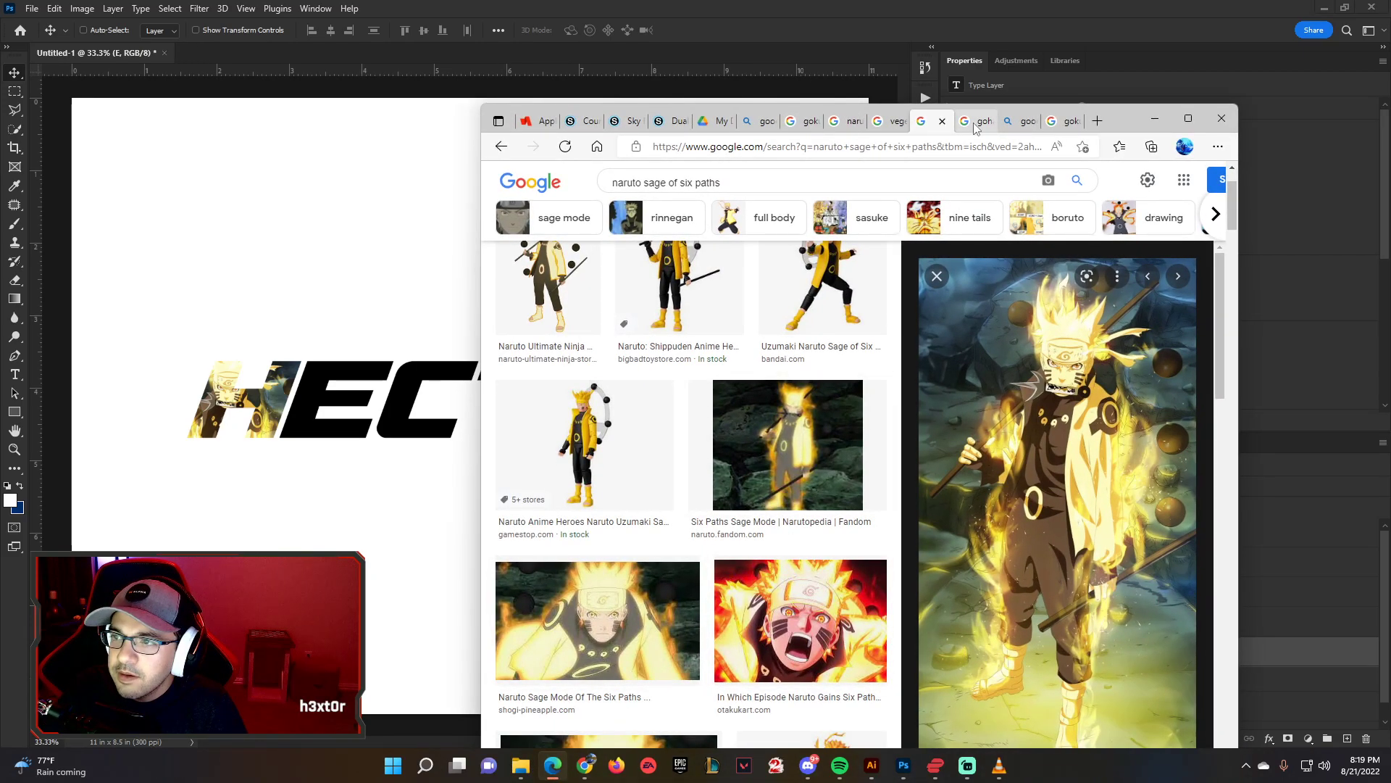
pyautogui.click(980, 121)
pyautogui.rightClick(1083, 310)
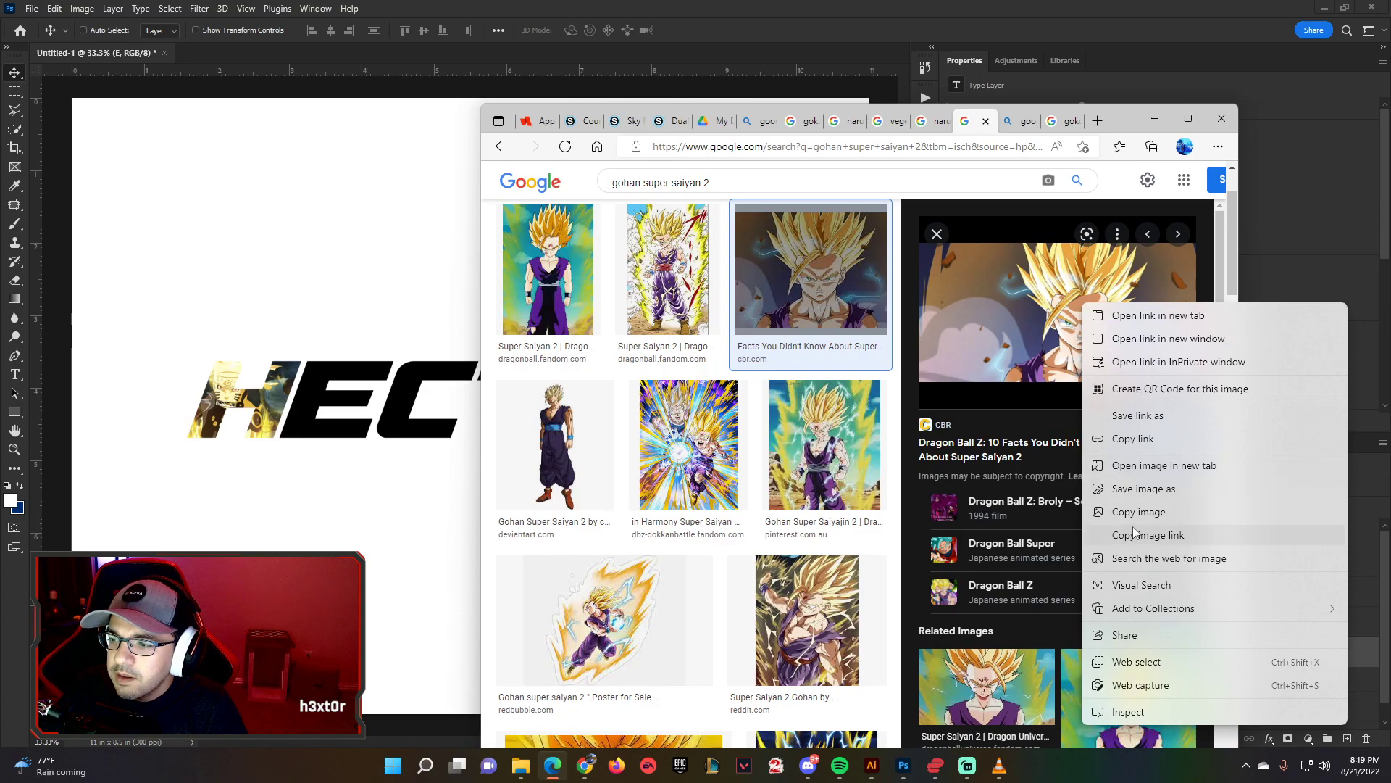
pyautogui.click(1079, 510)
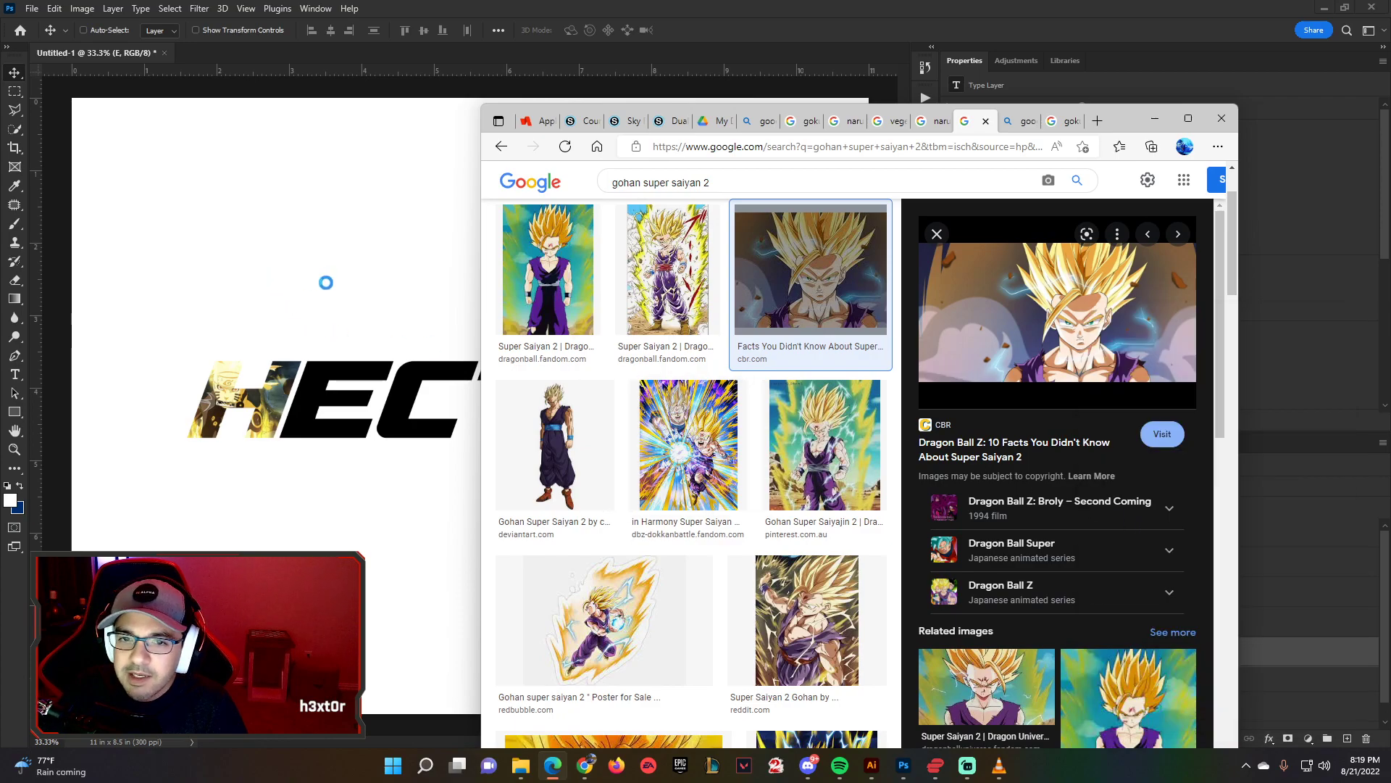
pyautogui.click(831, 18)
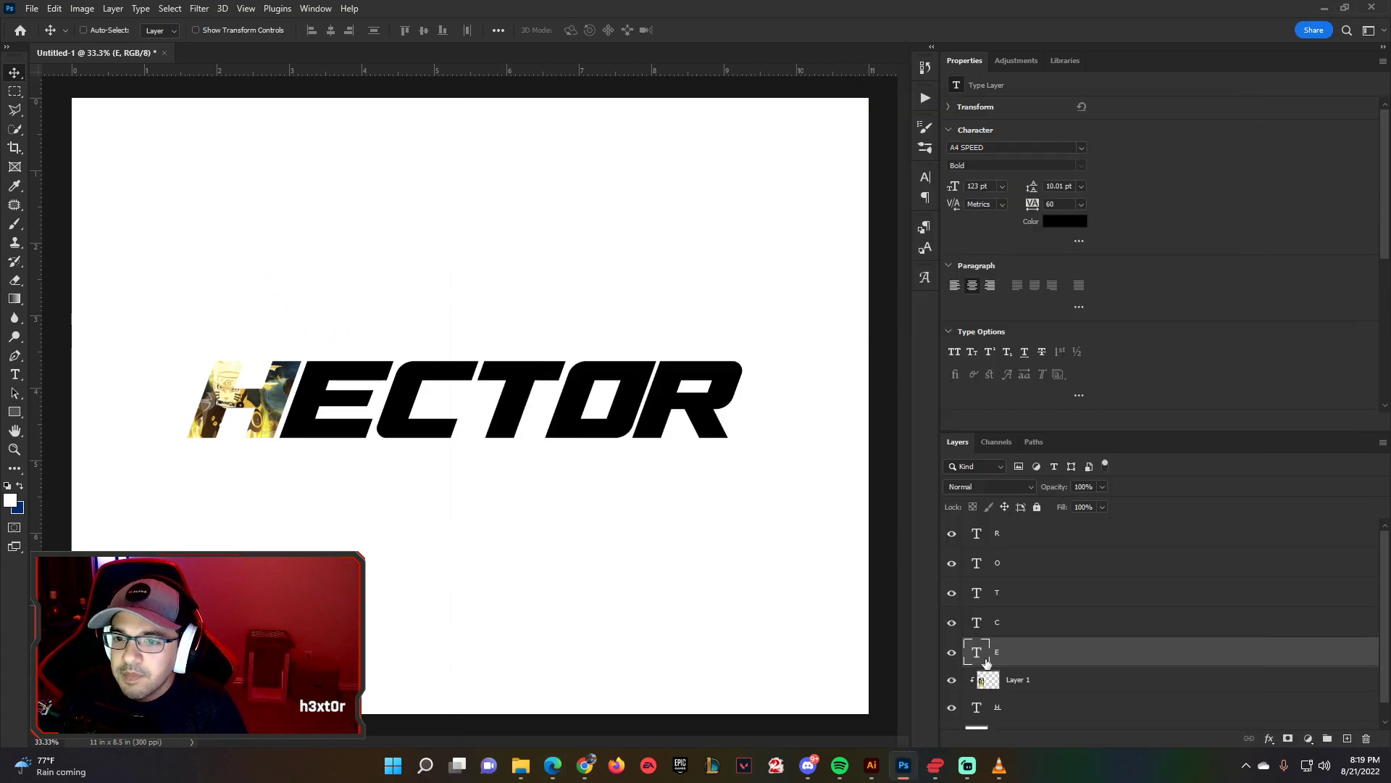
pyautogui.press('ctrl')
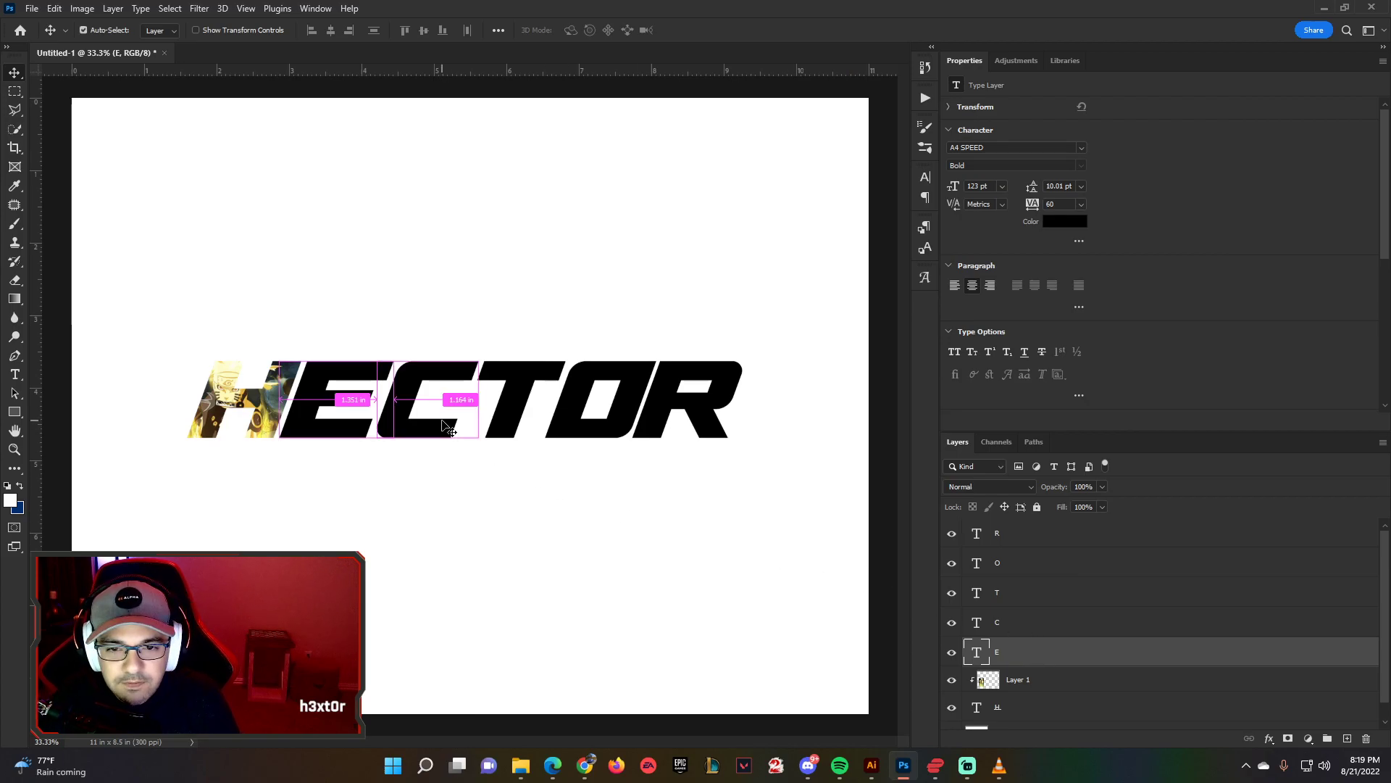
# - Paste the Gohan image above the E text layer, clip it to the E and position the face inside the letter
pyautogui.hotkey('ctrl', 'v')
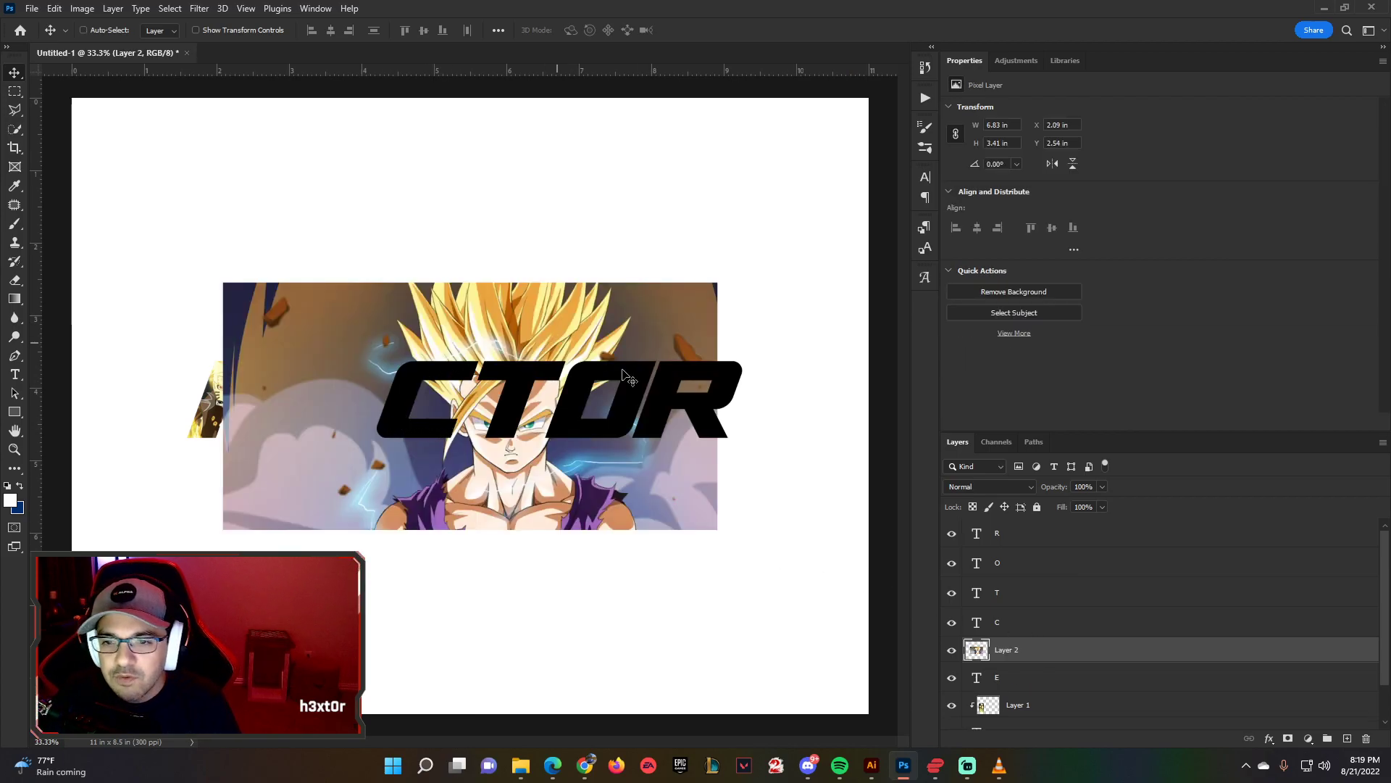
pyautogui.rightClick(1021, 652)
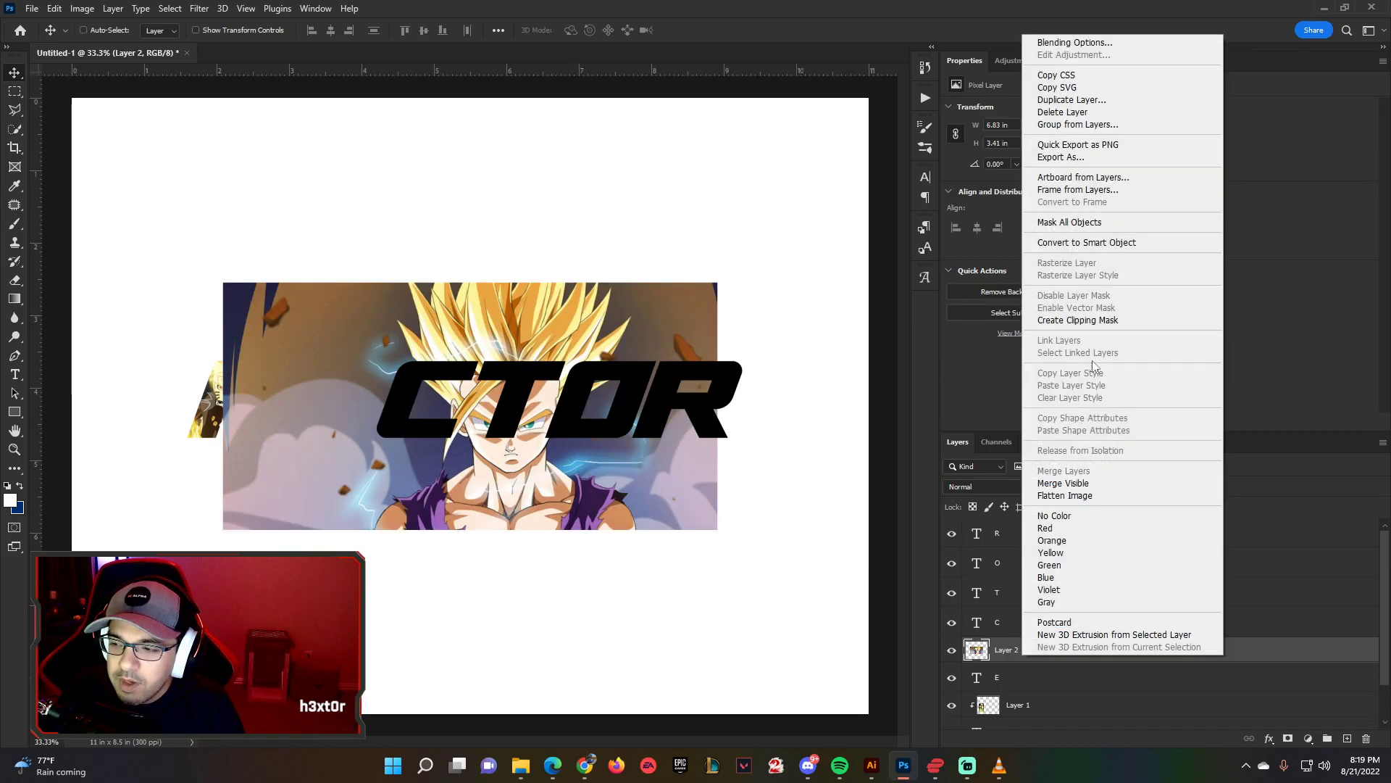
pyautogui.click(1080, 320)
pyautogui.moveTo(505, 338); pyautogui.dragTo(335, 304)
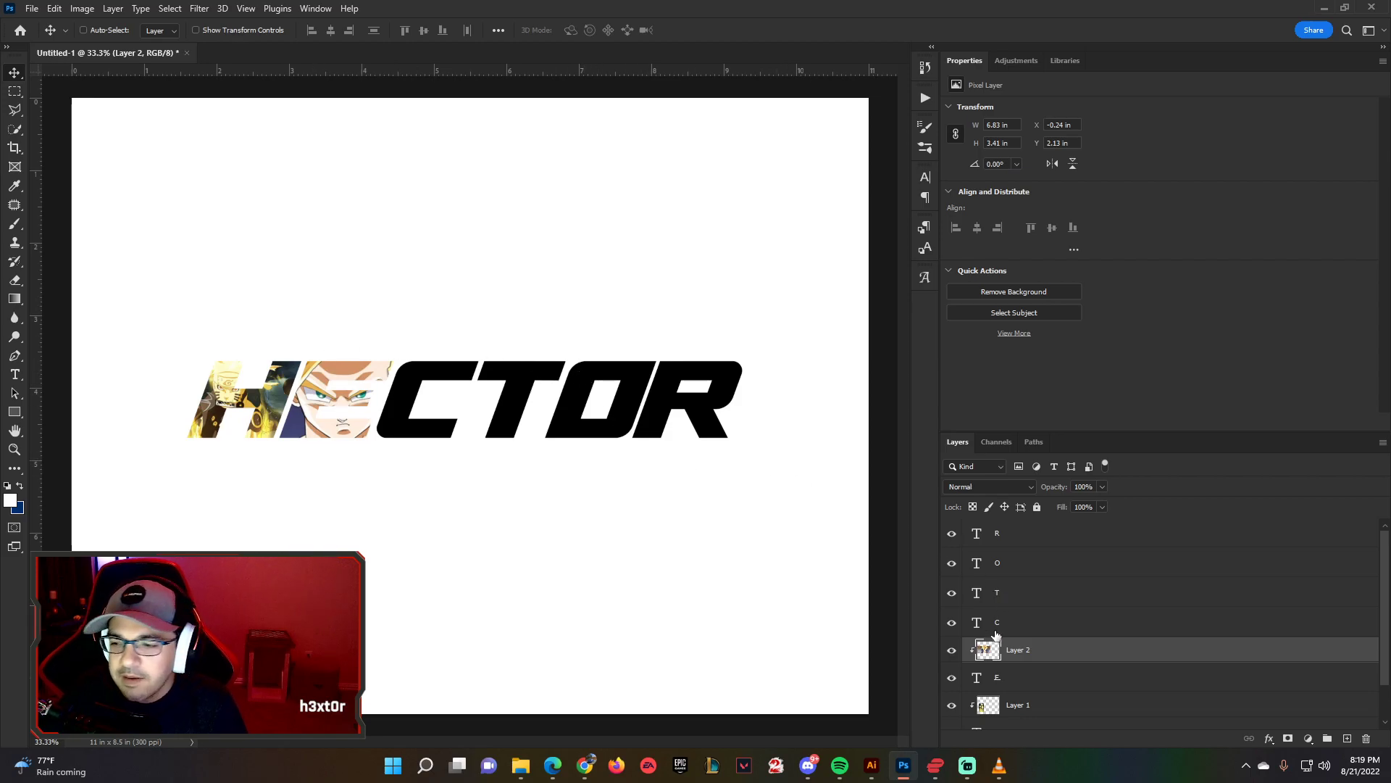
# - Select the C text layer, copy the enlarged Goku Super Saiyan 4 image from the Edge browser and return to Photoshop
pyautogui.click(1036, 624)
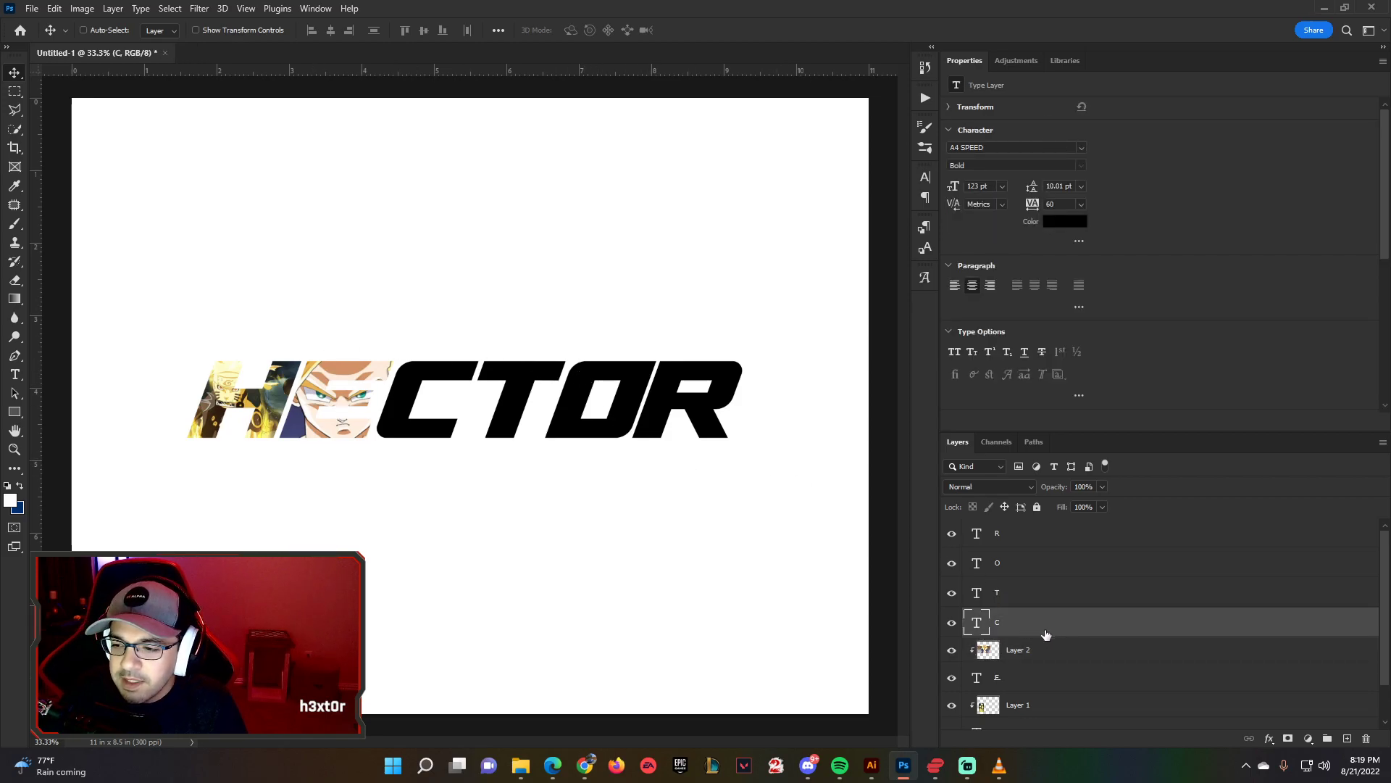
pyautogui.click(553, 765)
pyautogui.click(1062, 121)
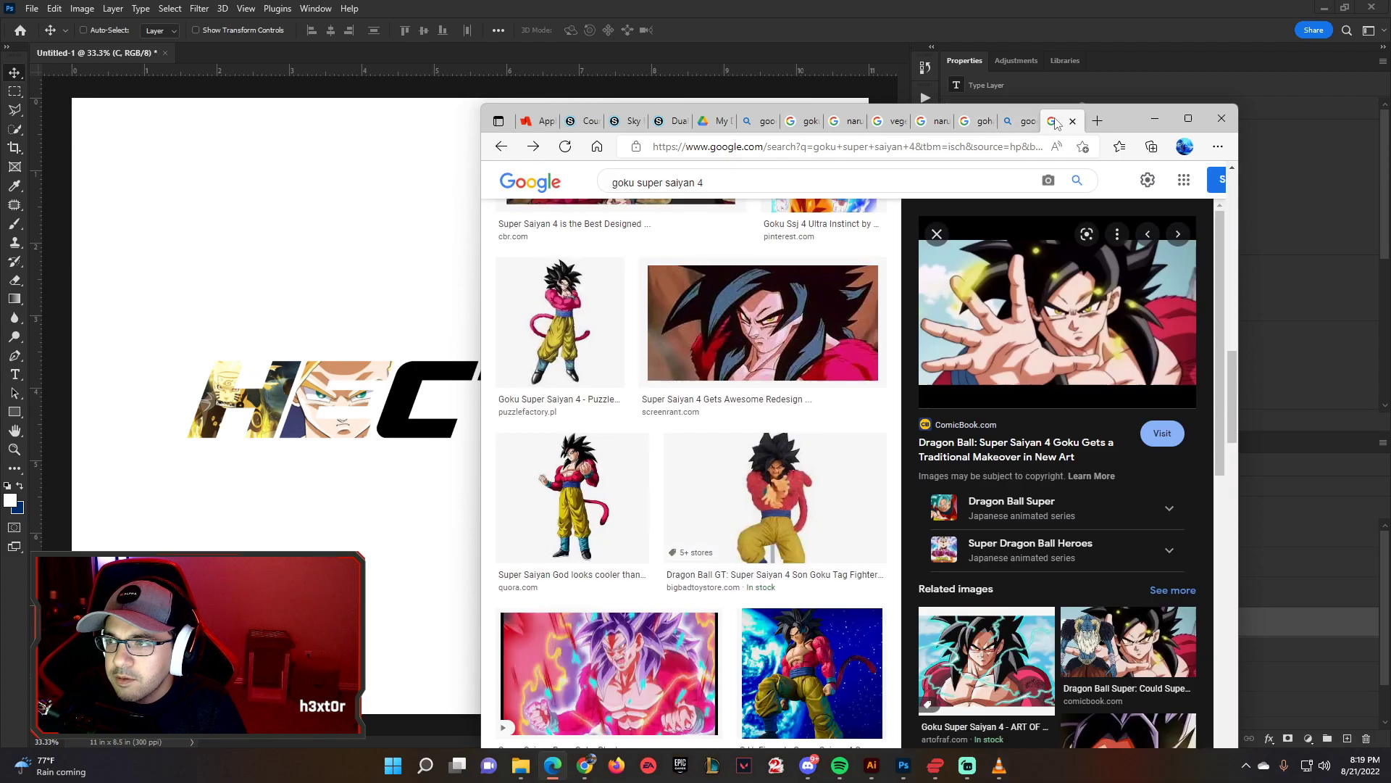
pyautogui.rightClick(1069, 317)
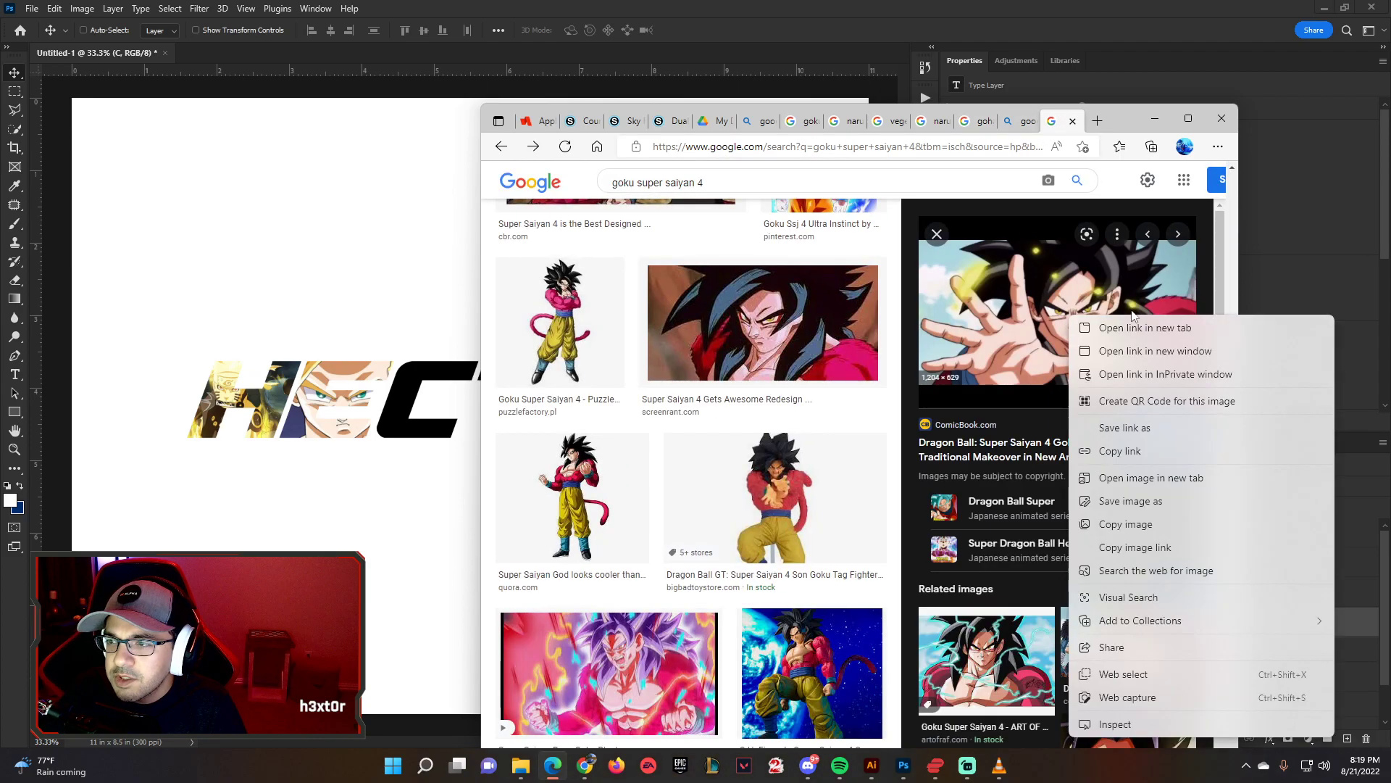
pyautogui.click(1124, 523)
pyautogui.click(416, 319)
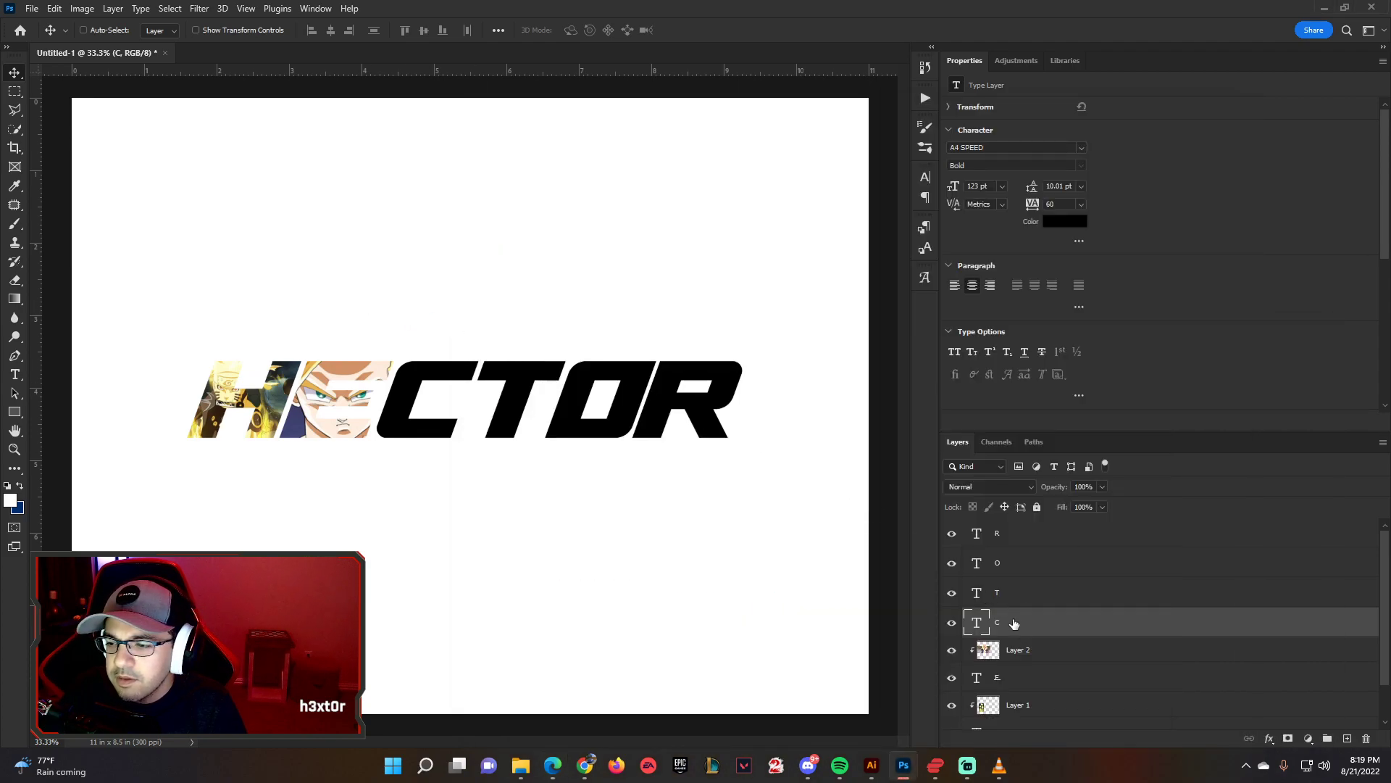
# - Paste the Super Saiyan 4 Goku image above the C layer, clip it to the C and position the face inside the letter
pyautogui.hotkey('ctrl', 'v')
pyautogui.rightClick(1018, 625)
pyautogui.click(1071, 294)
pyautogui.moveTo(487, 419); pyautogui.dragTo(445, 401)
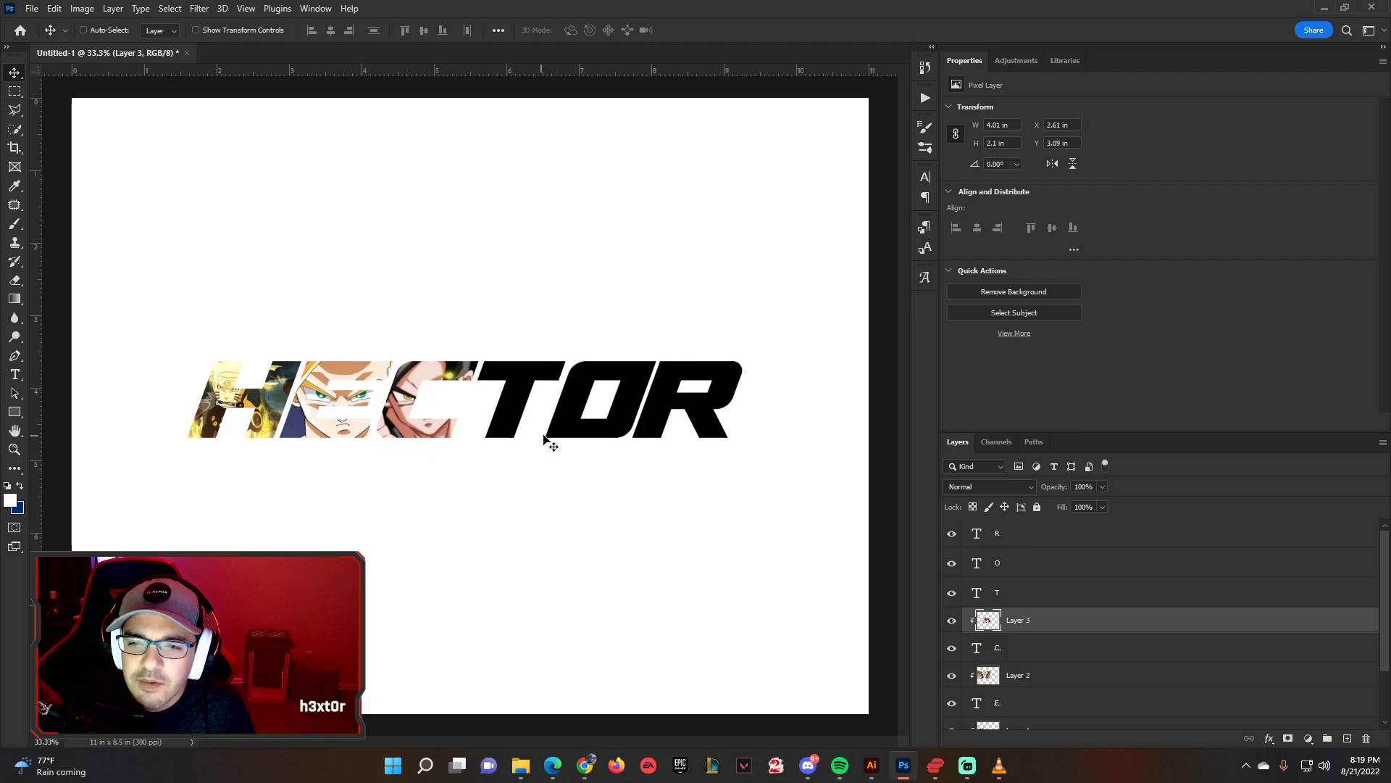
# - Select the T text layer, copy the enlarged Majin Vegeta image from the Edge browser and return to Photoshop
pyautogui.click(1024, 594)
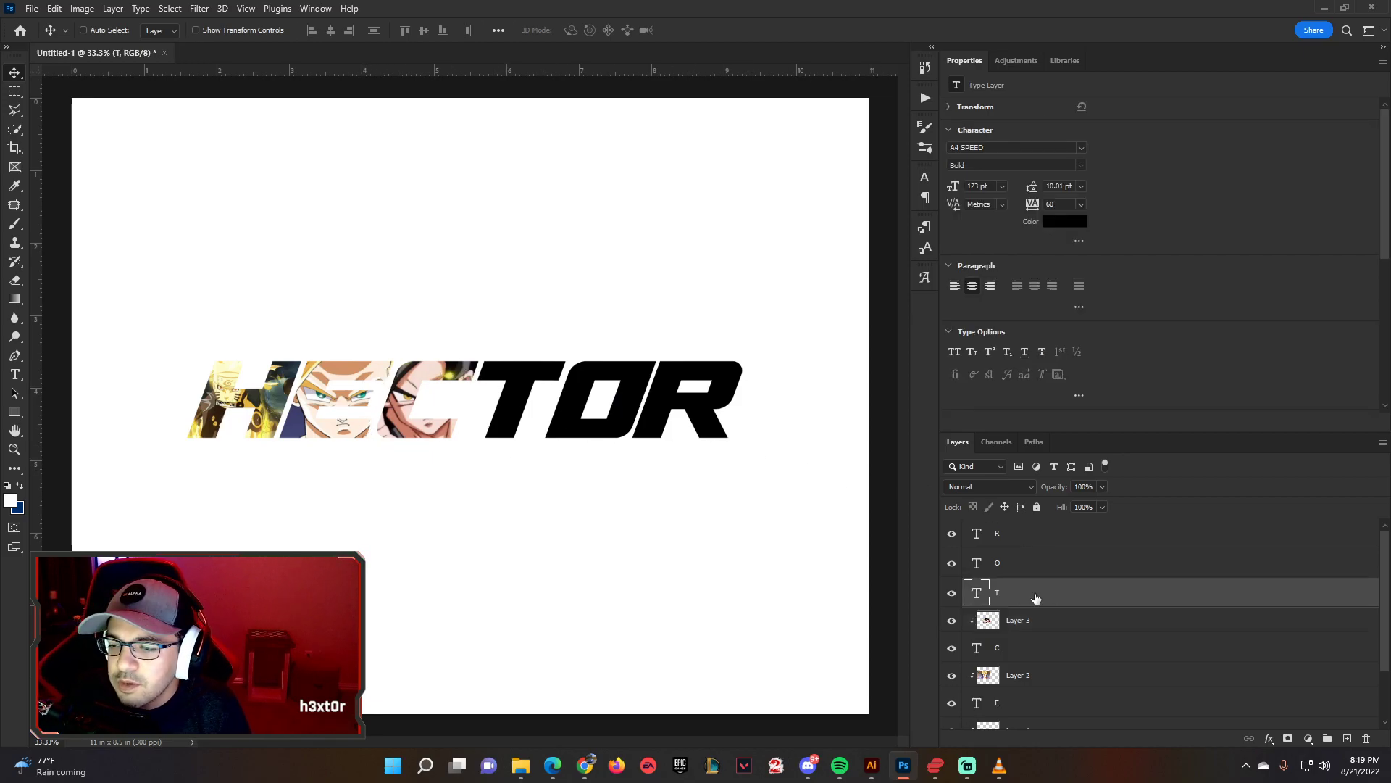
pyautogui.click(558, 769)
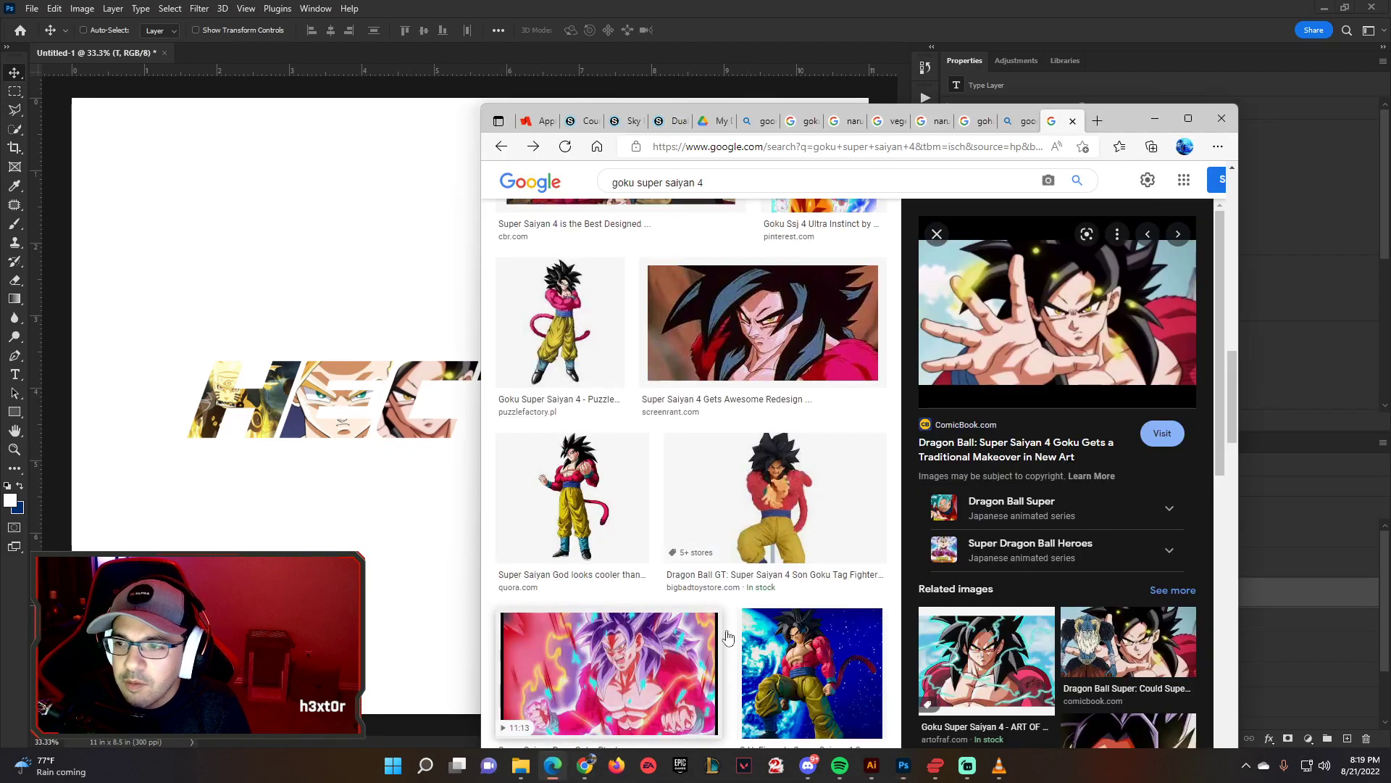
pyautogui.click(938, 122)
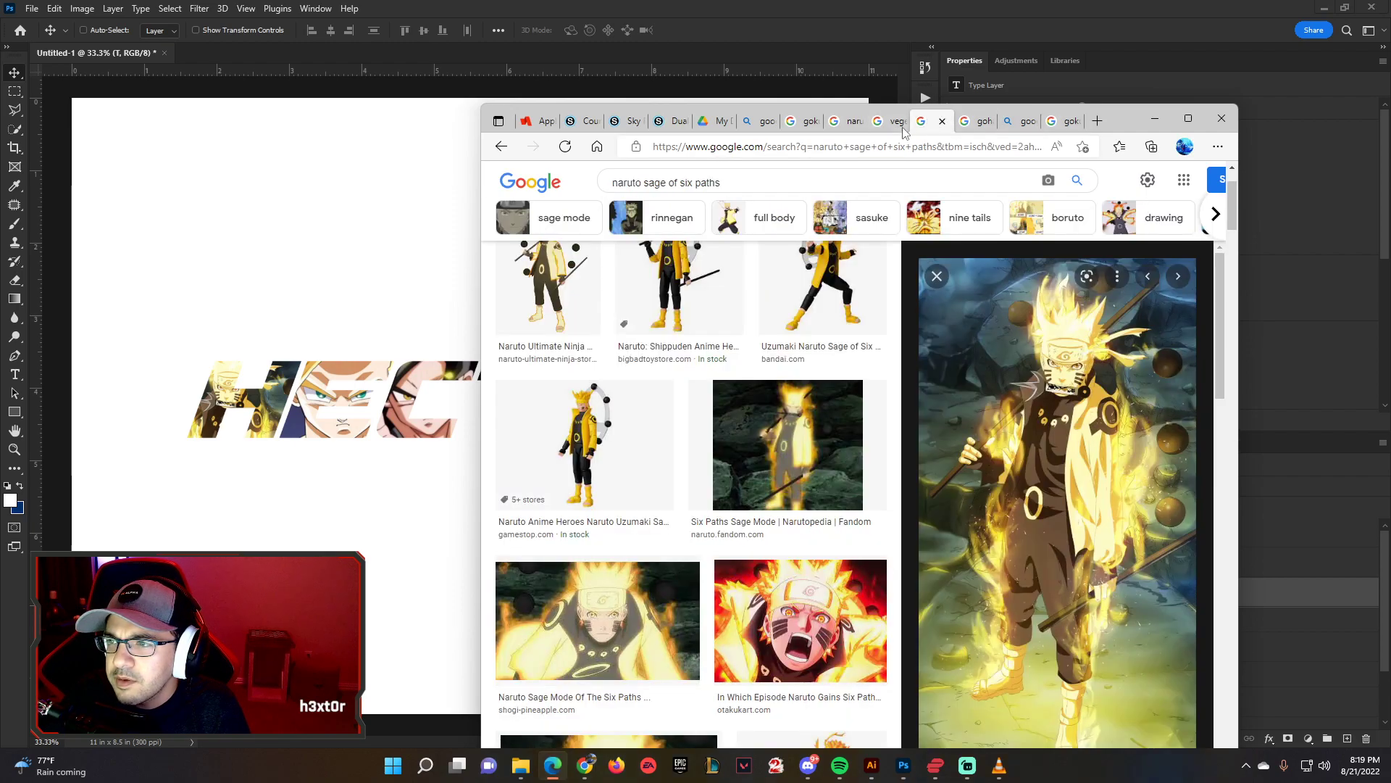
pyautogui.click(895, 121)
pyautogui.rightClick(1065, 404)
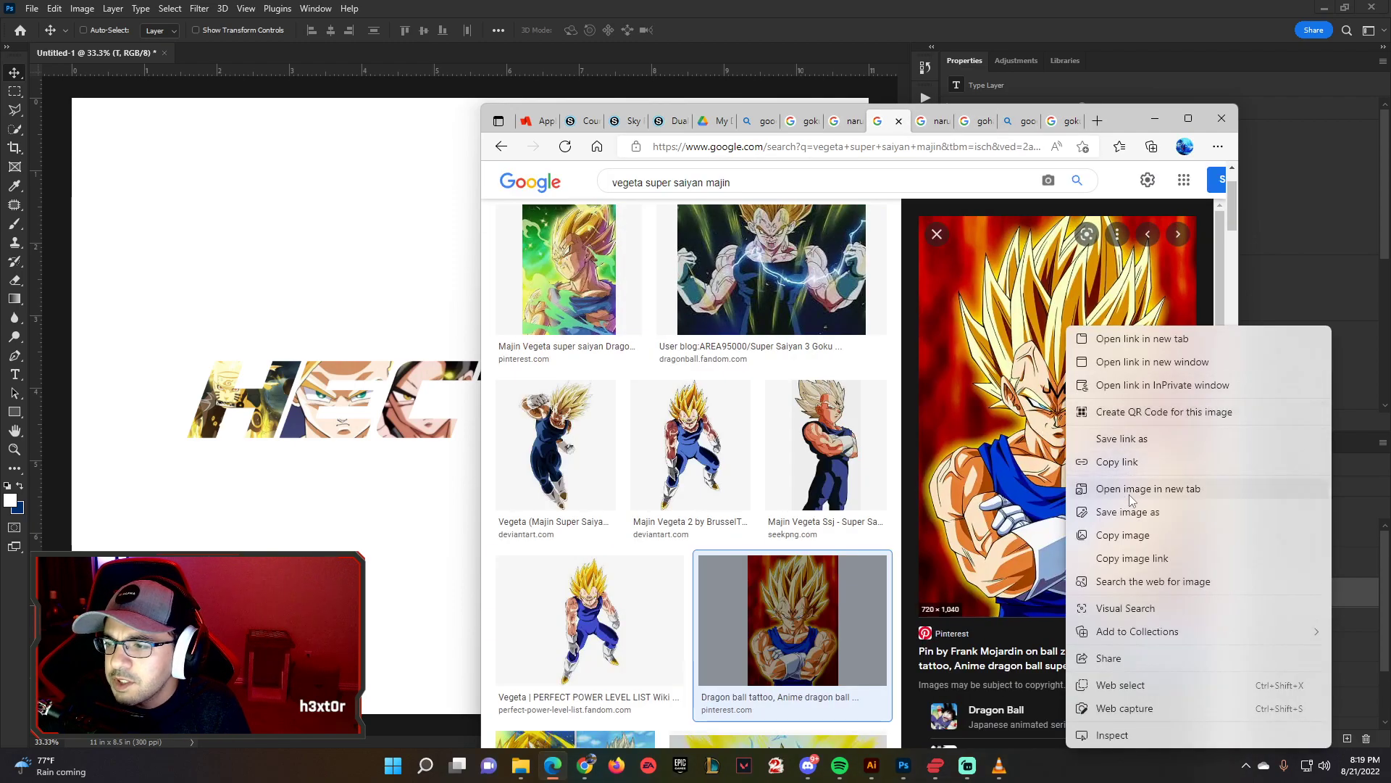
pyautogui.click(1124, 536)
pyautogui.click(863, 12)
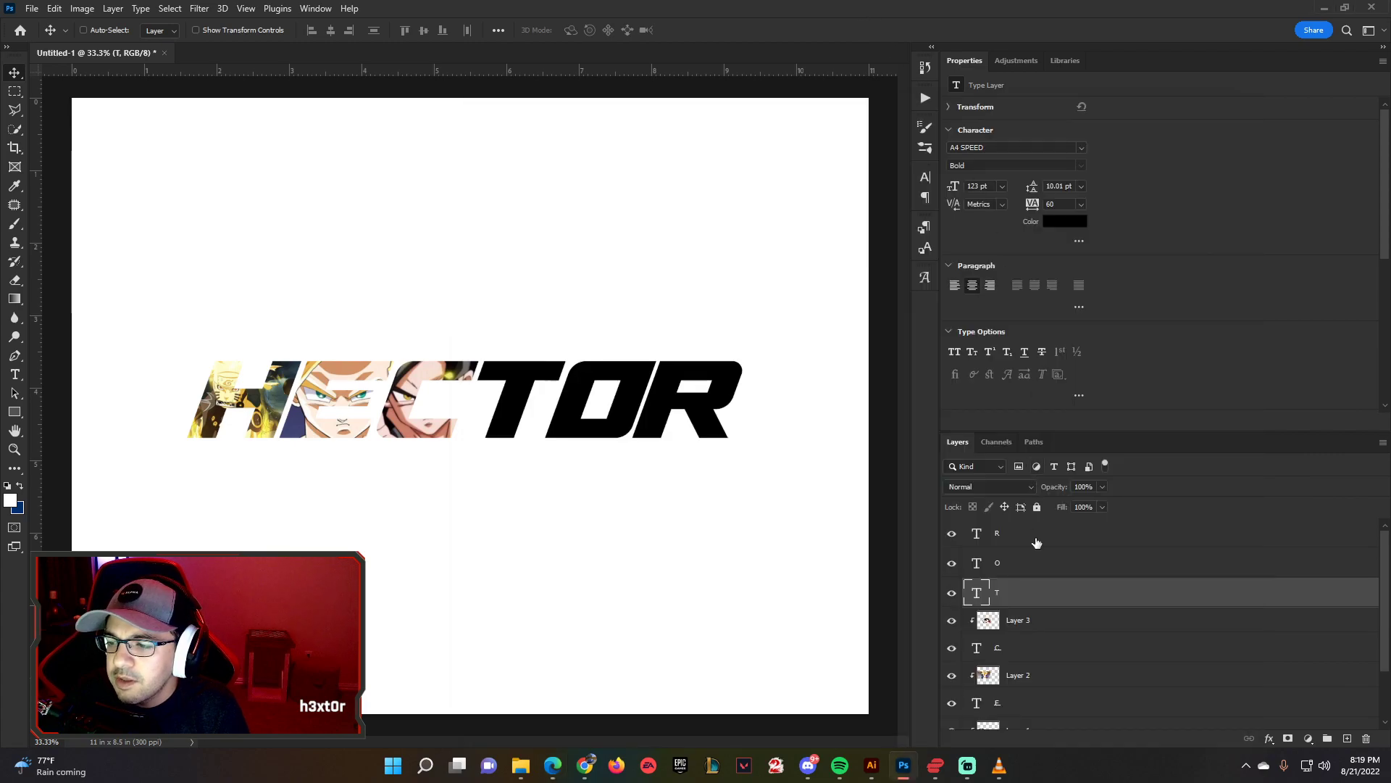
# - Paste the Majin Vegeta image above the T layer, move it over the T, clip it and center the face inside the letter
pyautogui.hotkey('ctrl', 'v')
pyautogui.moveTo(453, 450); pyautogui.dragTo(506, 455)
pyautogui.rightClick(1033, 593)
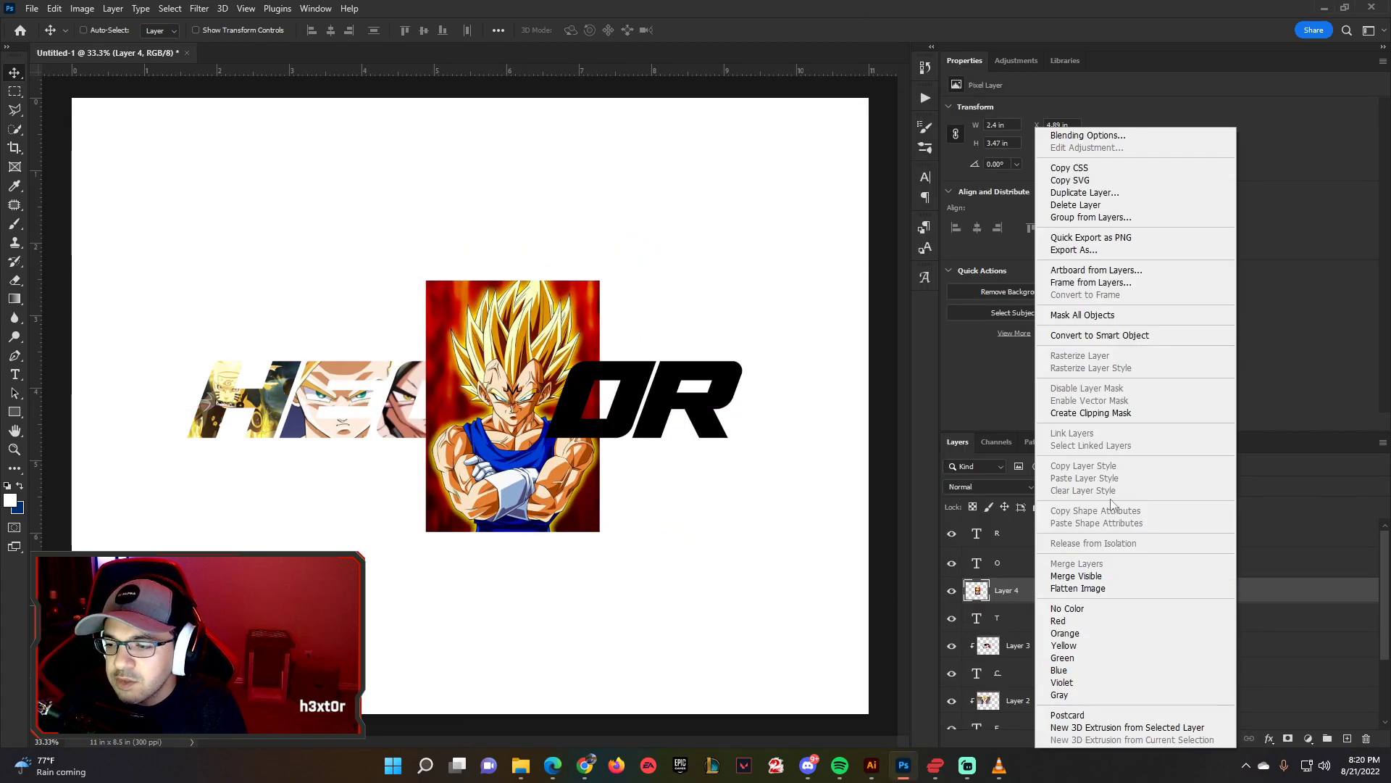
pyautogui.click(1090, 413)
pyautogui.moveTo(503, 422); pyautogui.dragTo(514, 382)
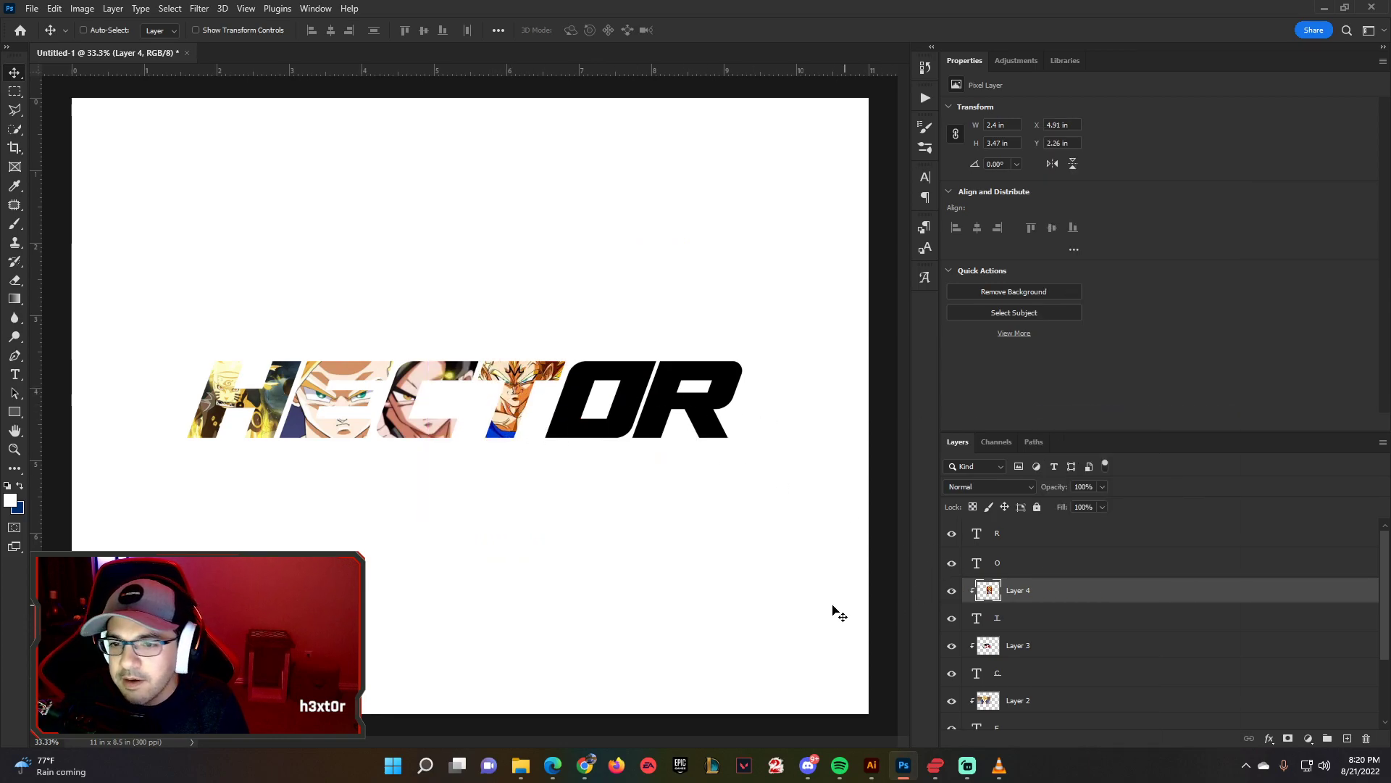
# - Copy the enlarged Naruto Sage Mode image from the Edge browser and return to Photoshop
pyautogui.click(552, 766)
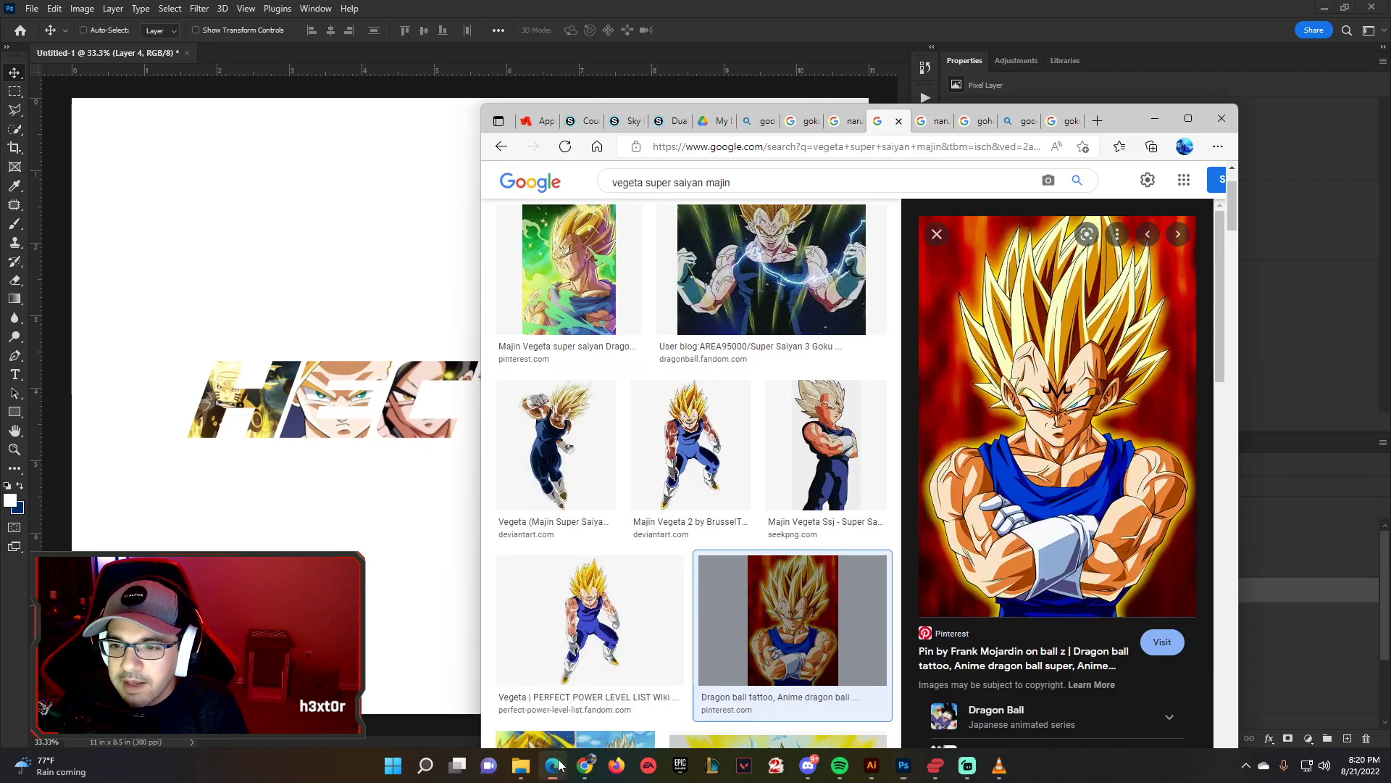
pyautogui.click(846, 121)
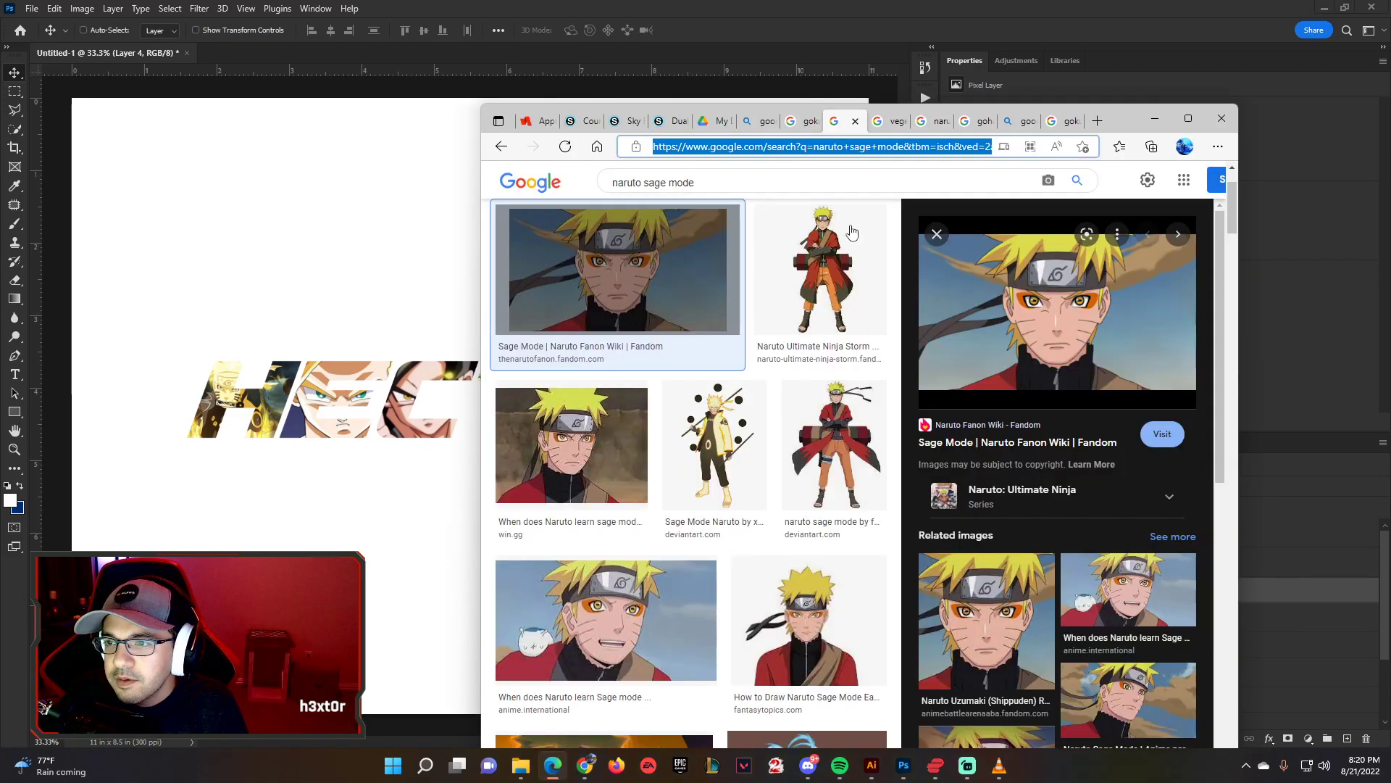
pyautogui.rightClick(1068, 308)
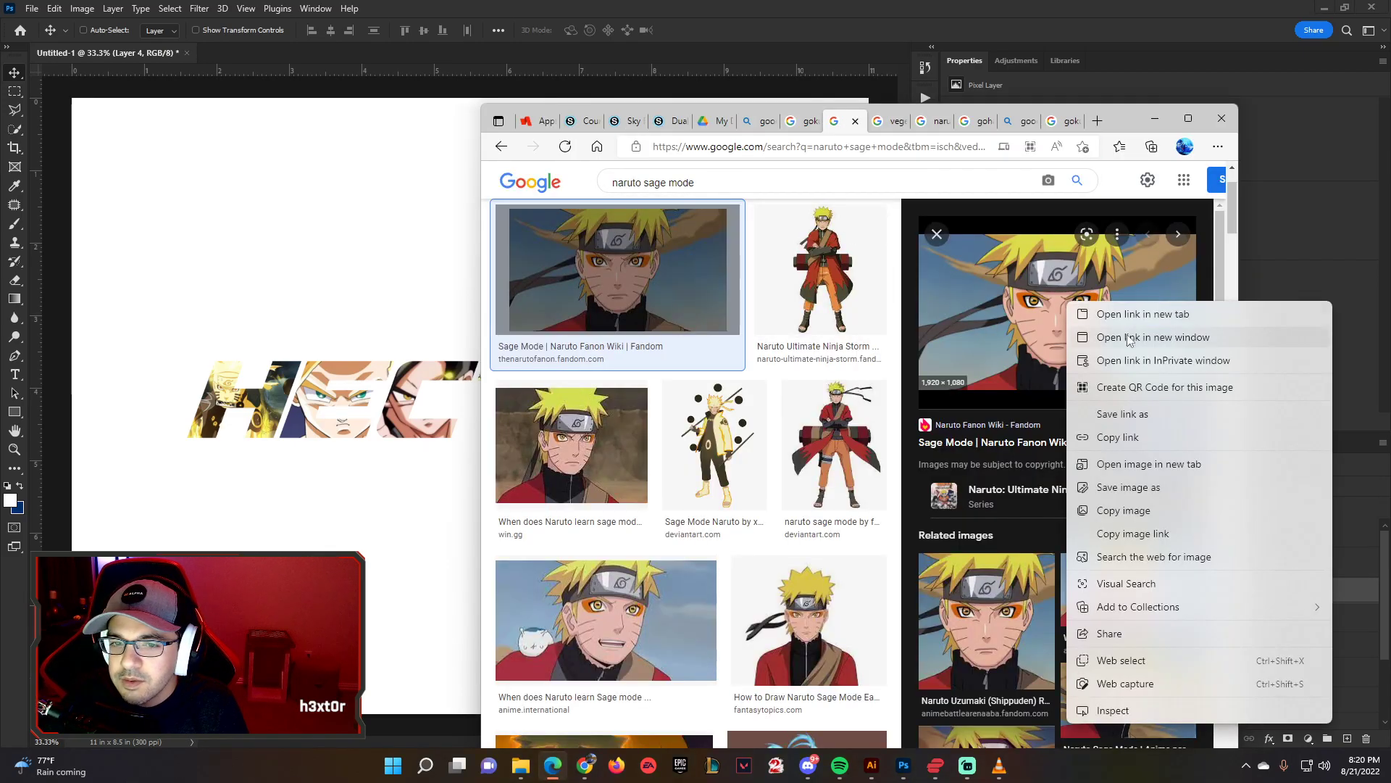
pyautogui.click(1132, 516)
pyautogui.click(431, 505)
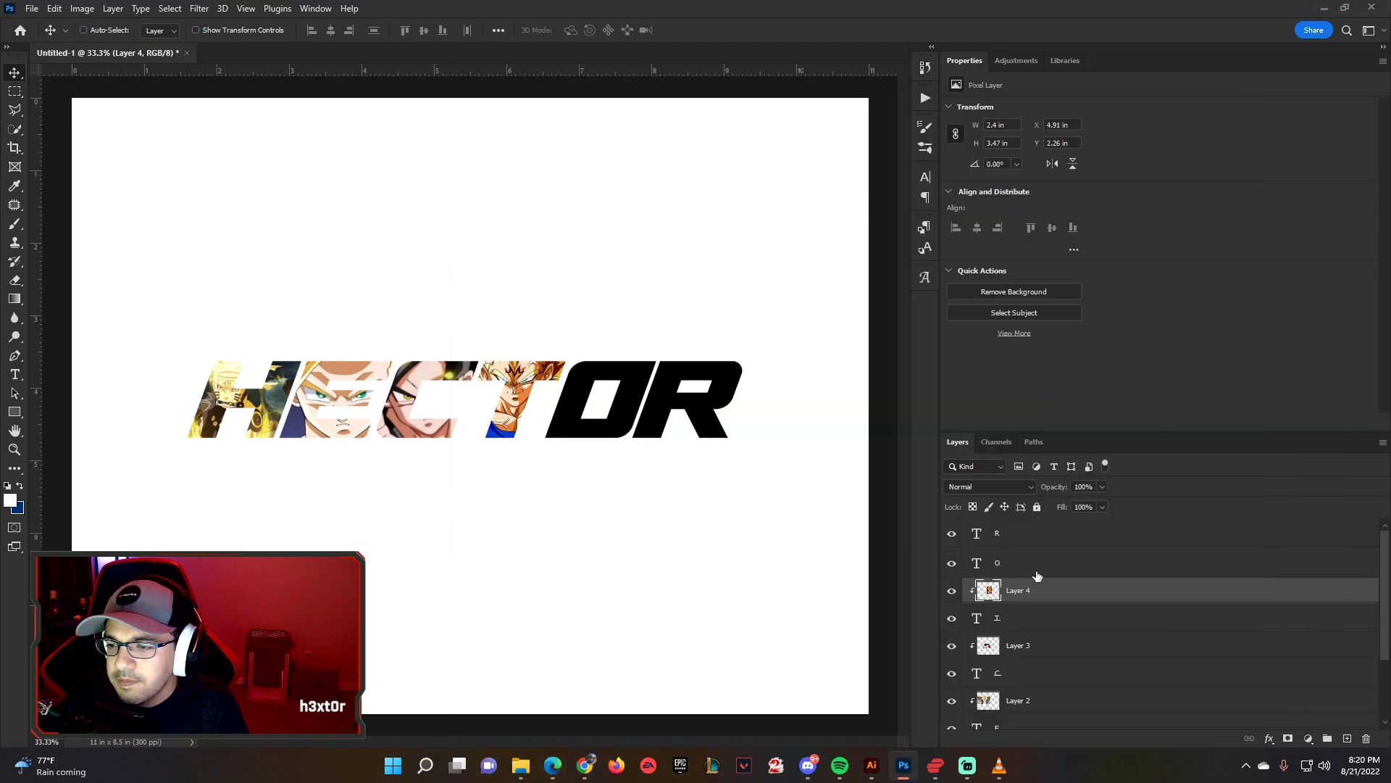
# - Paste the Naruto Sage Mode image above the O text layer, clip it to the O and shift the face into the letter
pyautogui.click(1037, 569)
pyautogui.hotkey('ctrl', 'v')
pyautogui.rightClick(1017, 564)
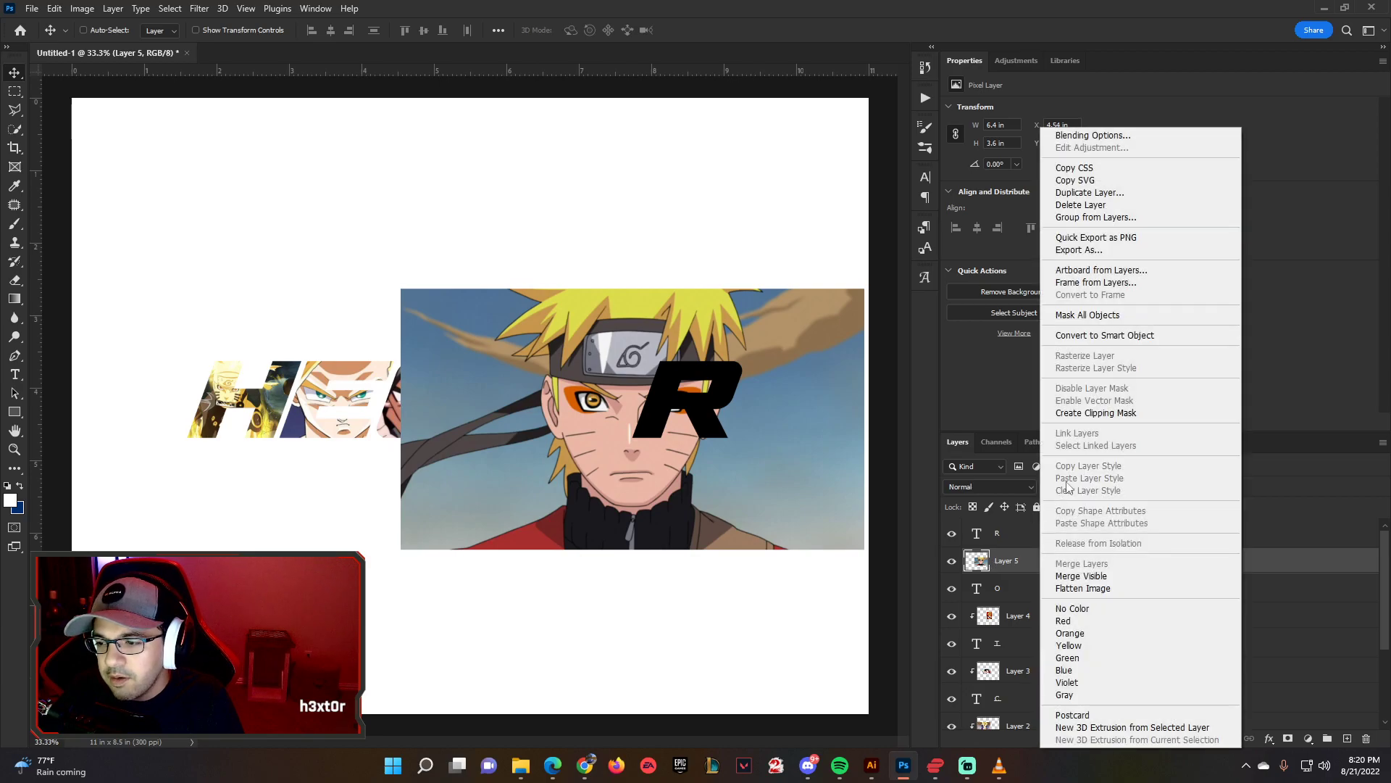
pyautogui.click(1087, 410)
pyautogui.moveTo(590, 456)
pyautogui.mouseDown()
pyautogui.moveTo(565, 457)
pyautogui.moveTo(589, 431)
pyautogui.moveTo(577, 437)
pyautogui.mouseUp()
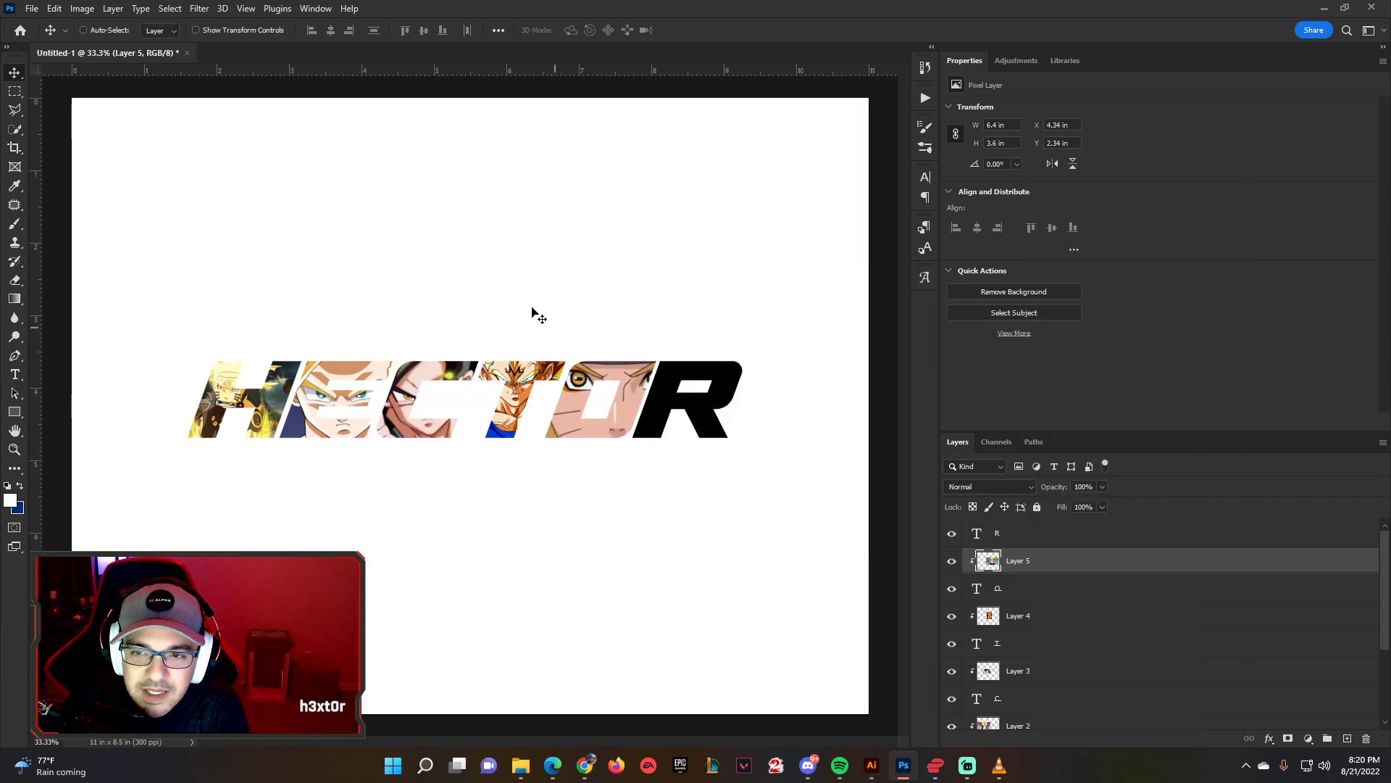
# - Show the transform controls, scale the Naruto Sage Mode image to about 63% and reposition it so both eyes fit inside the O
pyautogui.click(196, 30)
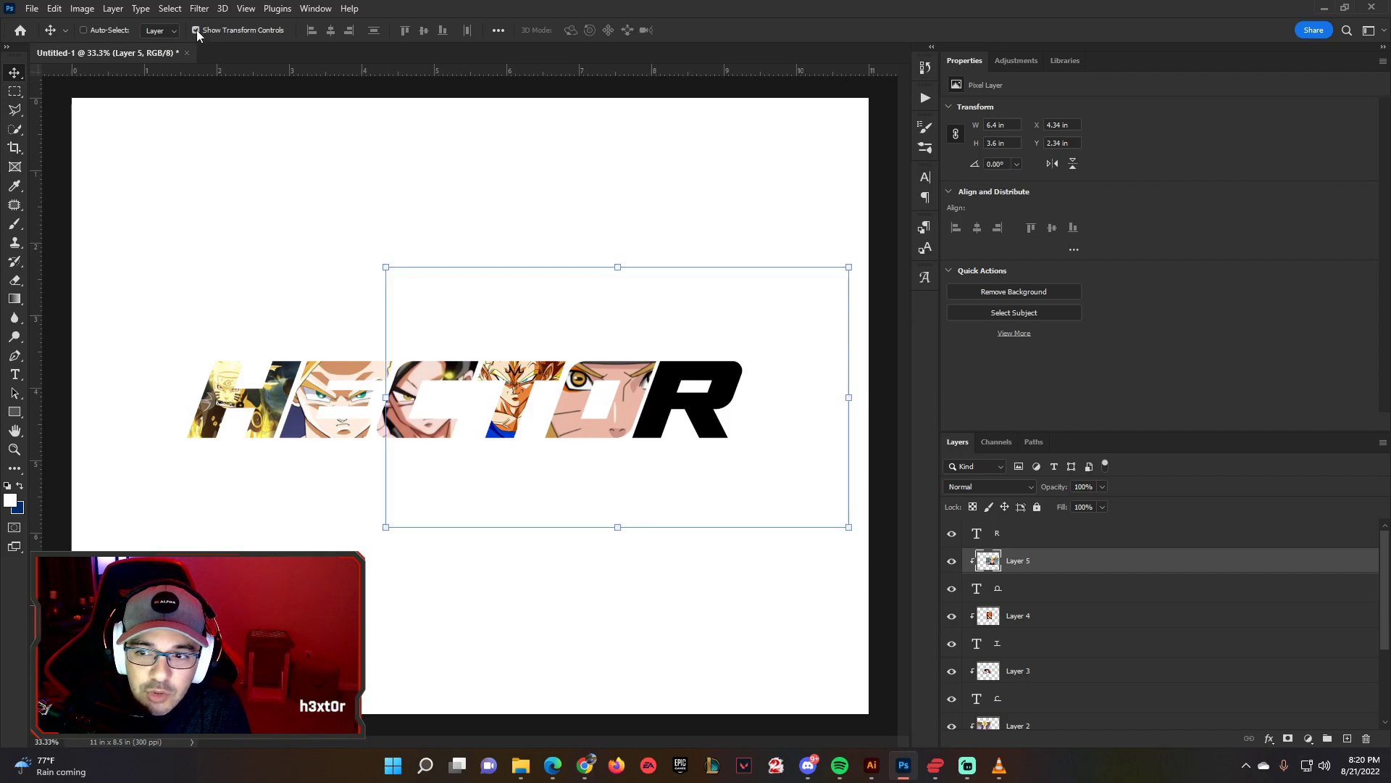
pyautogui.moveTo(846, 266); pyautogui.dragTo(695, 323)
pyautogui.moveTo(600, 455); pyautogui.dragTo(663, 404)
pyautogui.moveTo(769, 477); pyautogui.dragTo(659, 450)
pyautogui.click(717, 31)
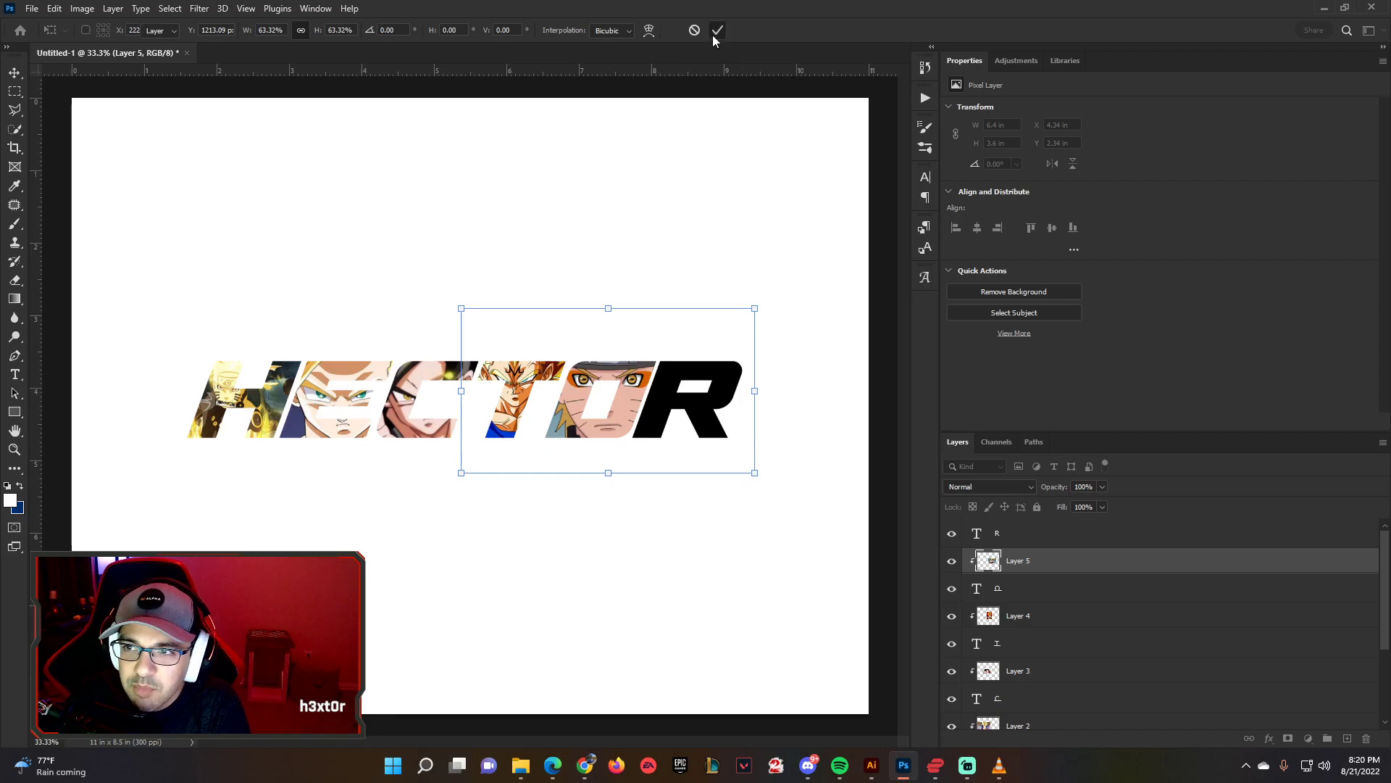
# - Select the R text layer, copy the enlarged silver-haired Goku image from the Edge browser and return to Photoshop
pyautogui.click(1052, 536)
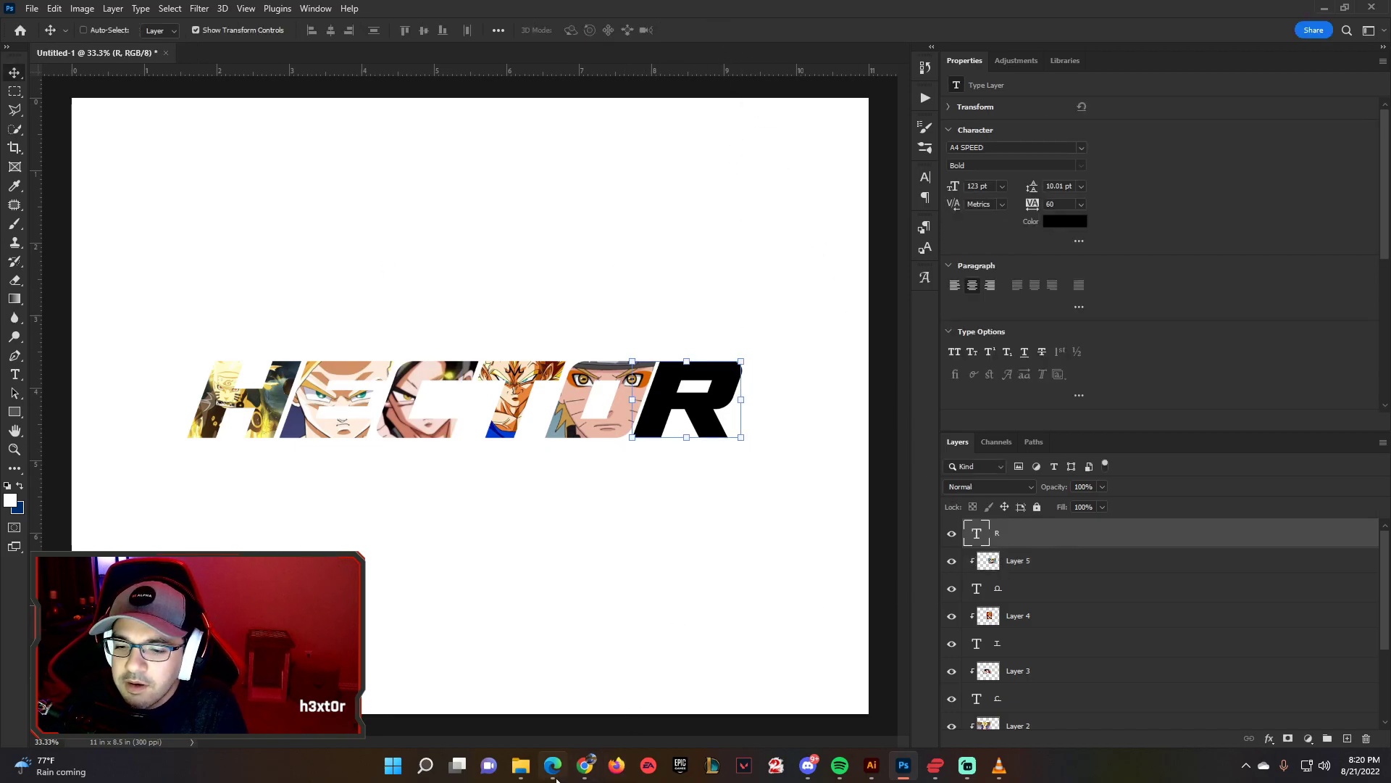
pyautogui.click(556, 777)
pyautogui.click(797, 120)
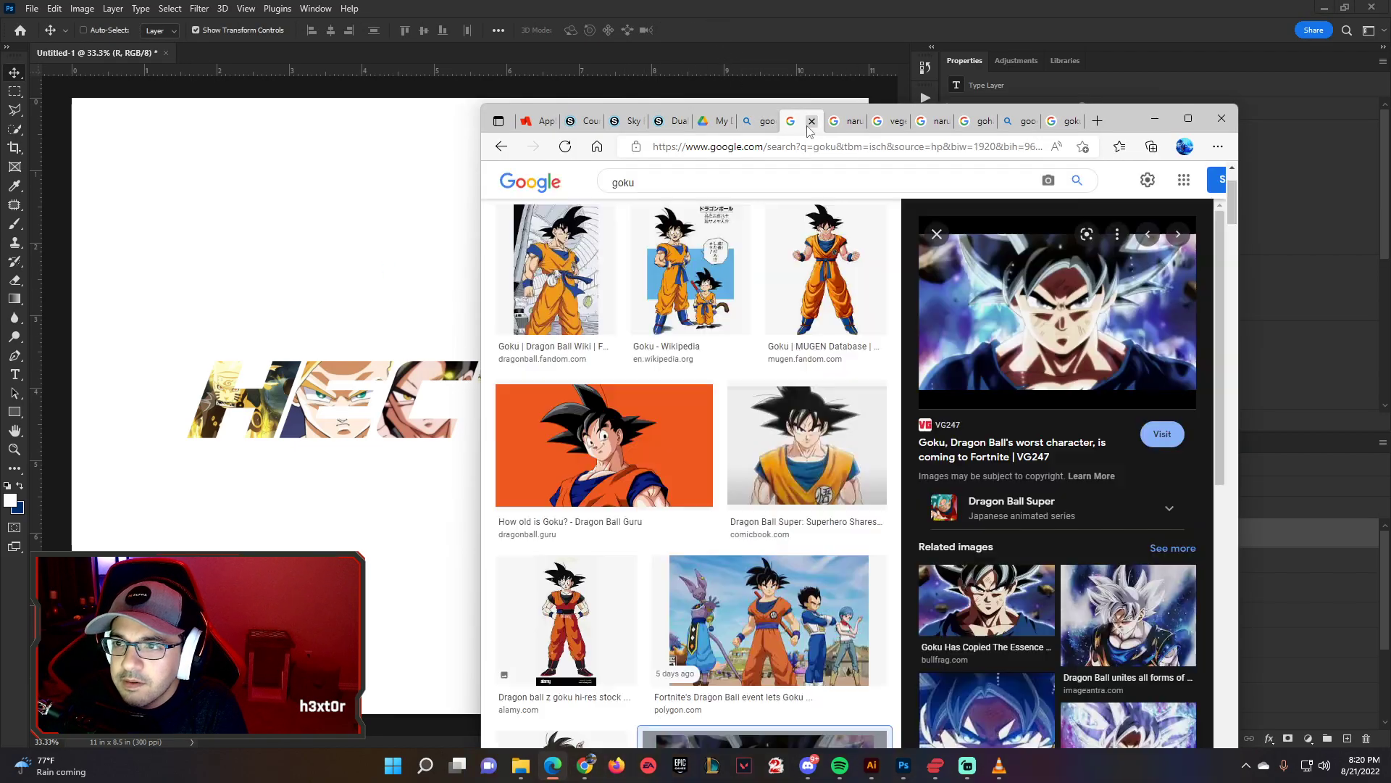
pyautogui.rightClick(1050, 312)
pyautogui.click(1072, 515)
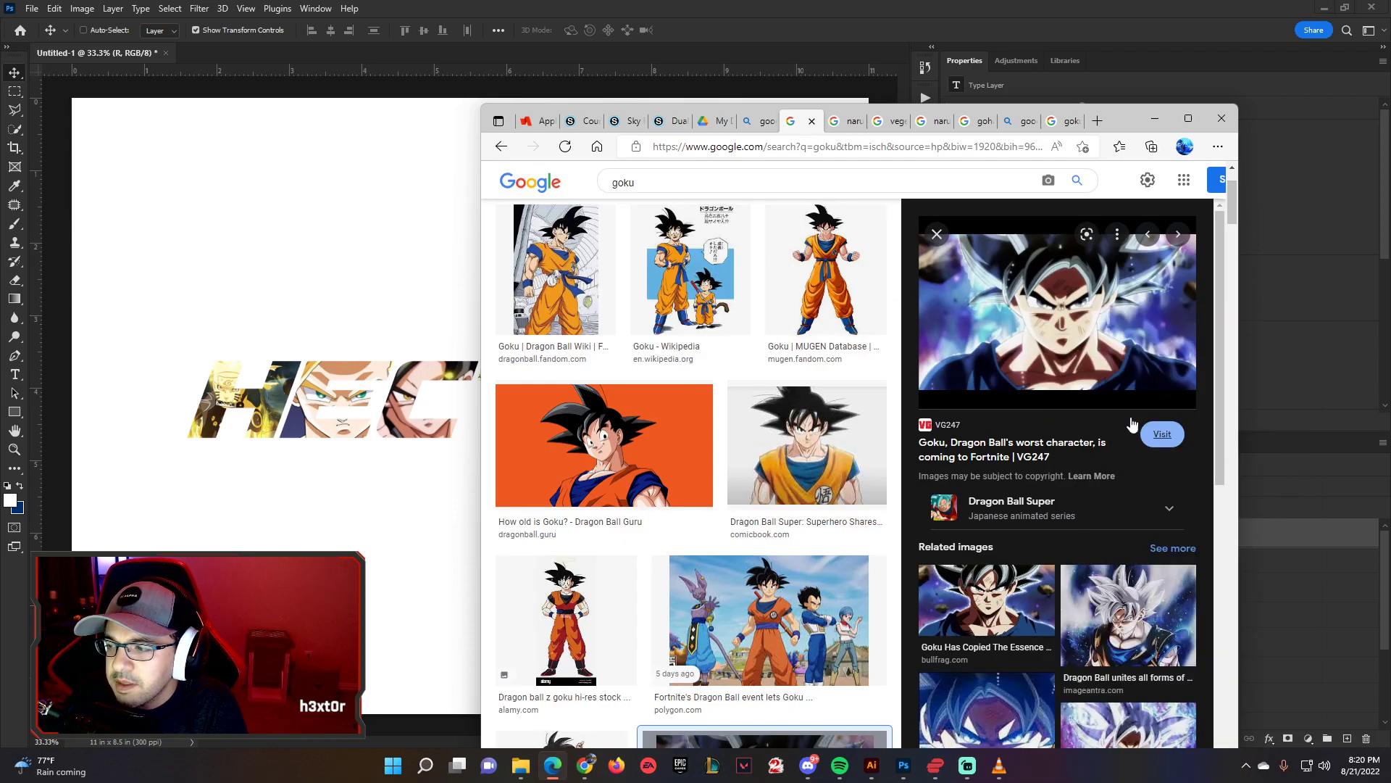
pyautogui.click(610, 53)
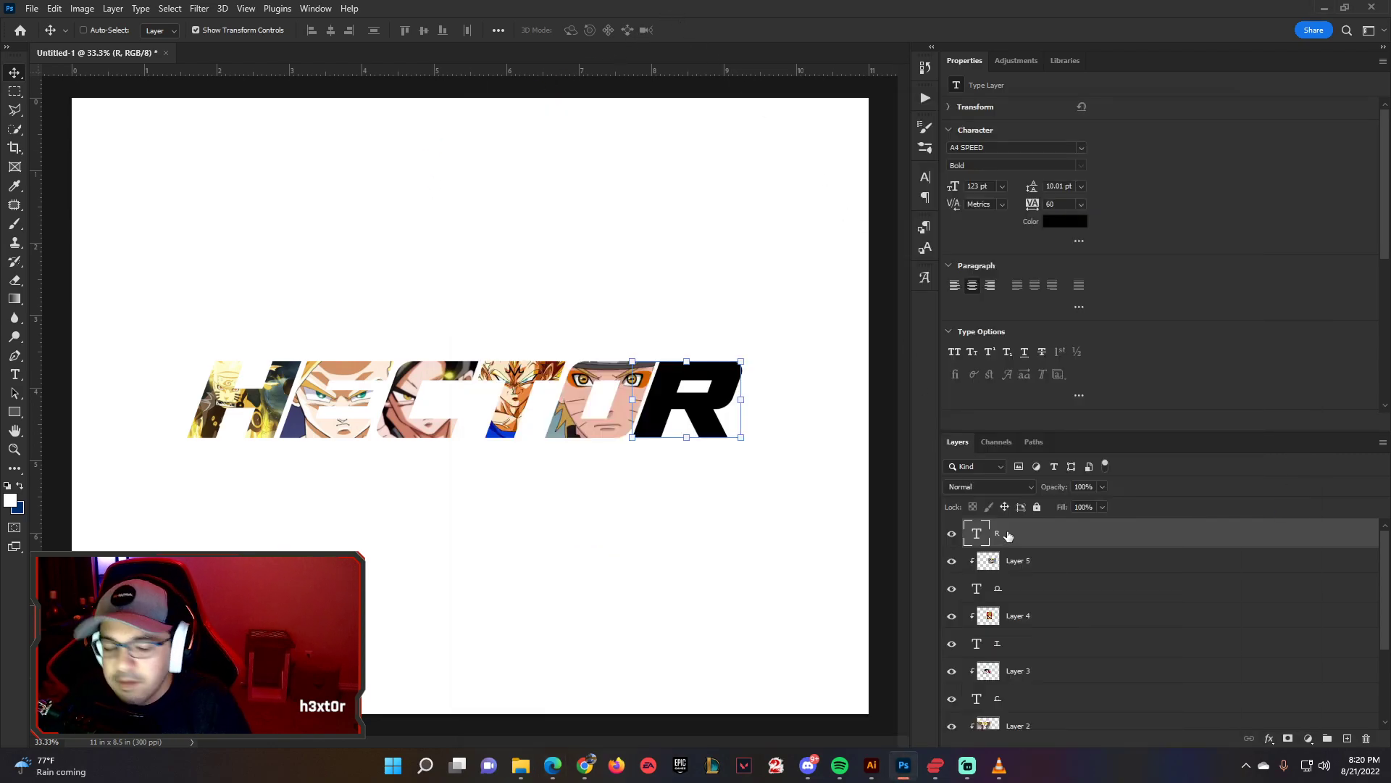
# - Paste the silver-haired Goku image, position it over the R and clip it to that letter; reselect the R text layer and hide the transform controls
pyautogui.hotkey('ctrl', 'v')
pyautogui.moveTo(494, 437); pyautogui.dragTo(751, 440)
pyautogui.rightClick(1037, 533)
pyautogui.click(1098, 418)
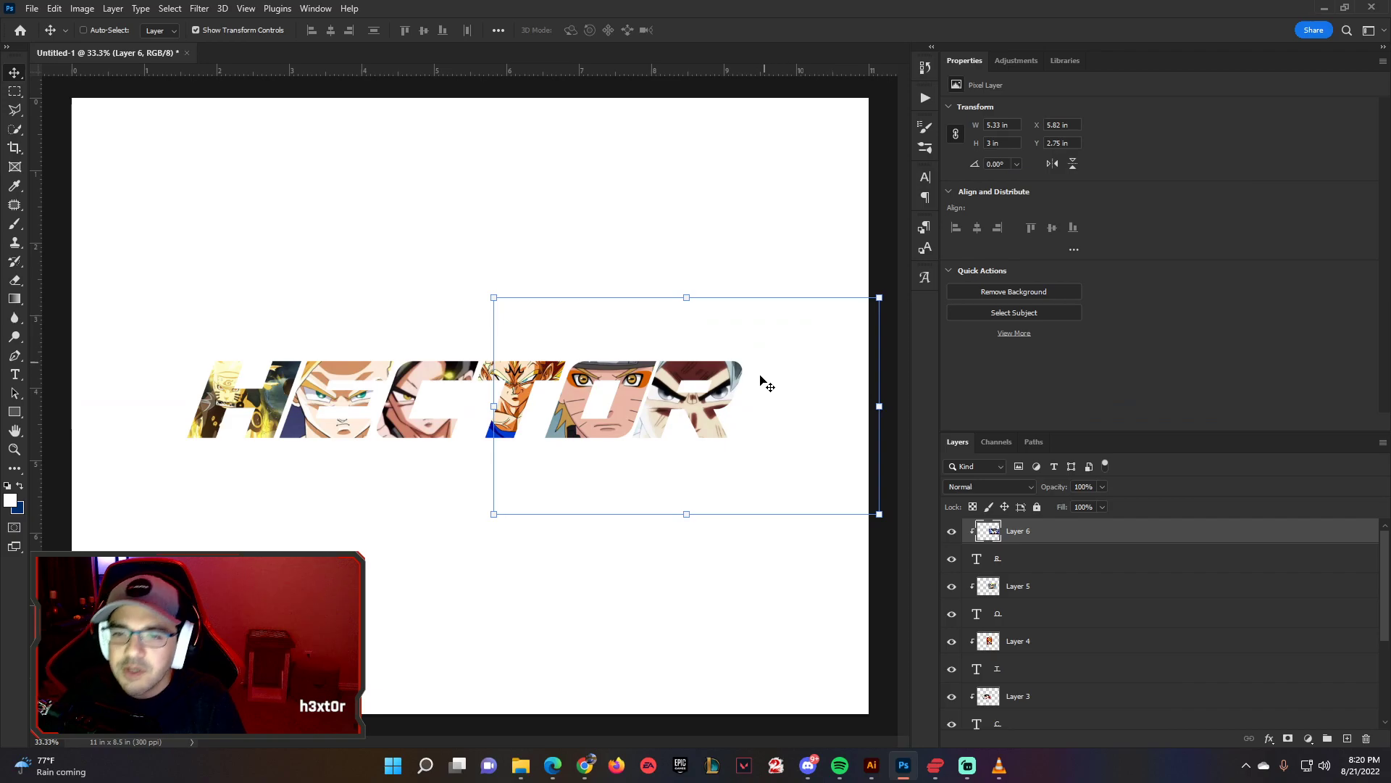
pyautogui.click(1059, 566)
pyautogui.click(195, 31)
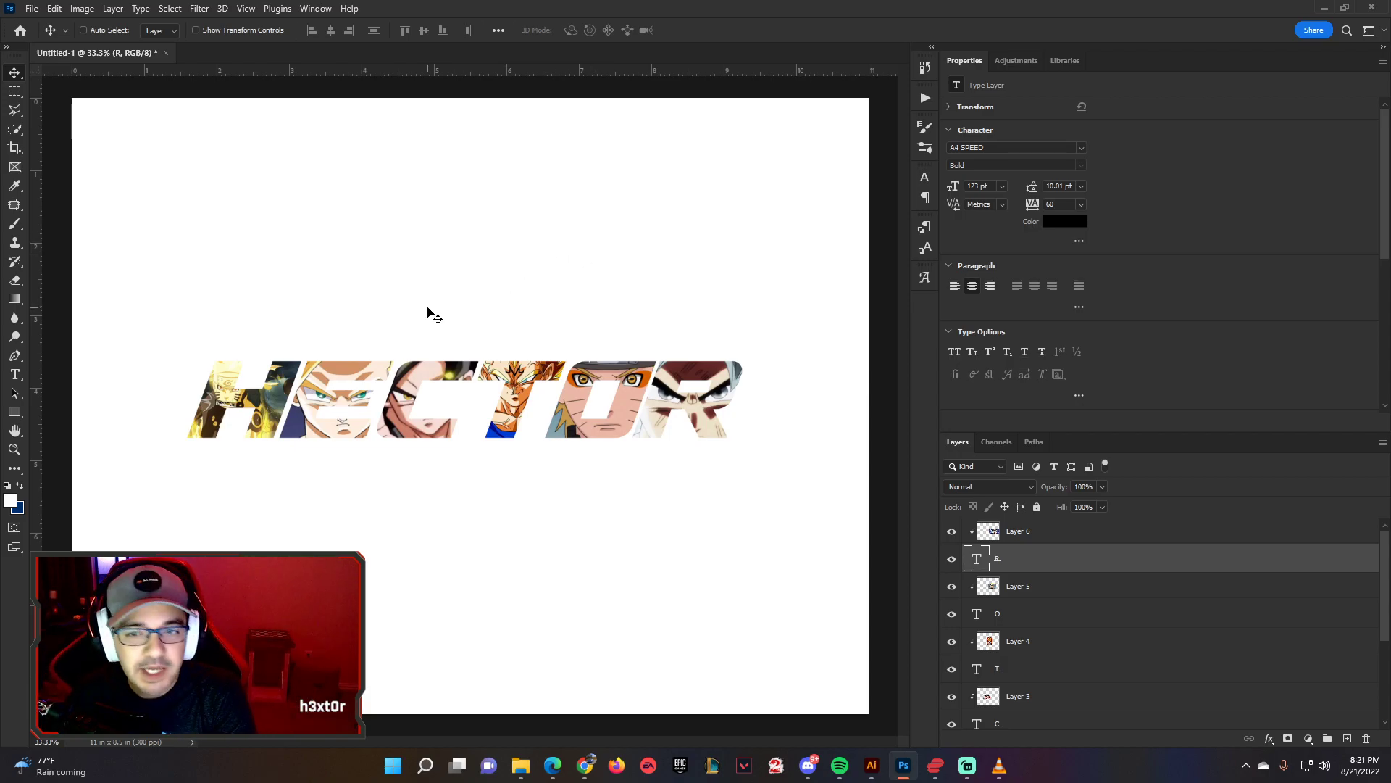
# - Select the Background layer and activate the Paint Bucket Tool
pyautogui.moveTo(1385, 551); pyautogui.dragTo(1383, 636)
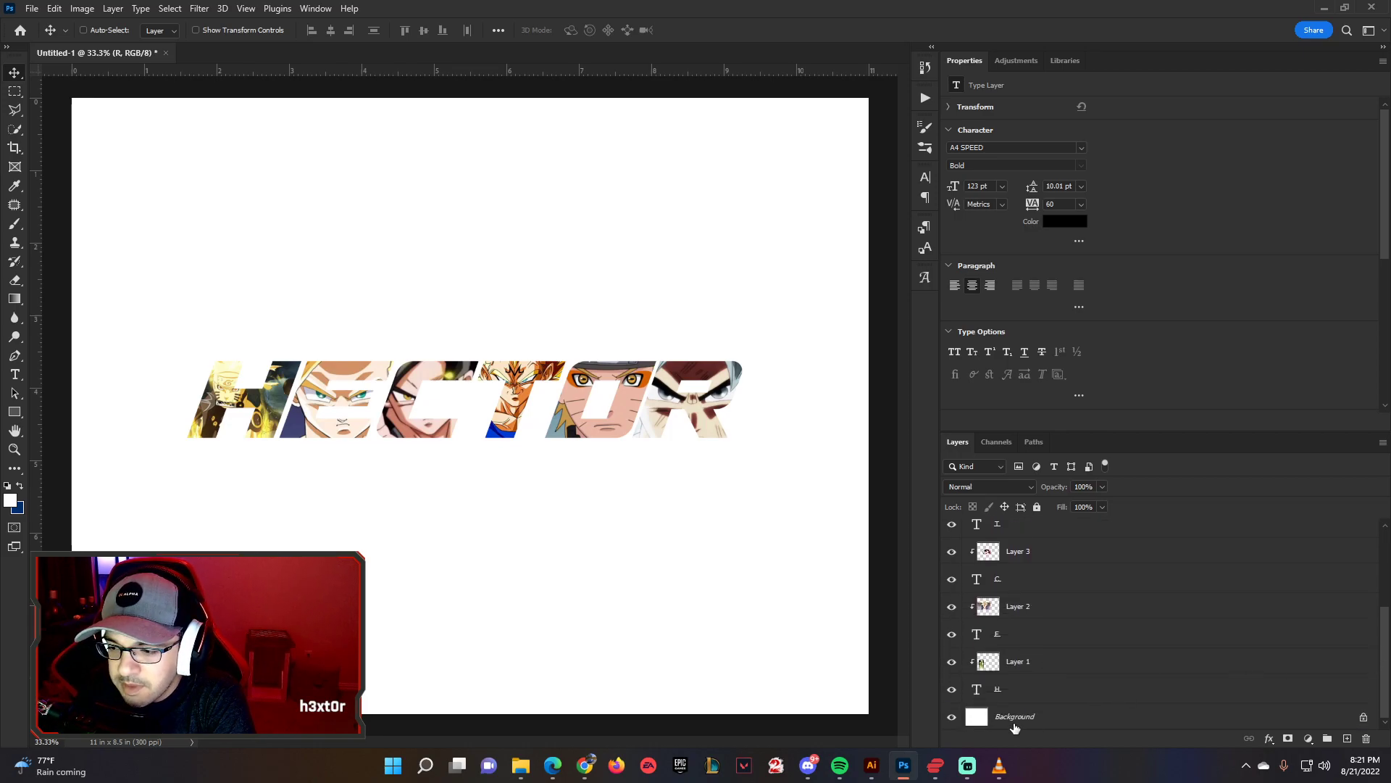
pyautogui.click(1054, 725)
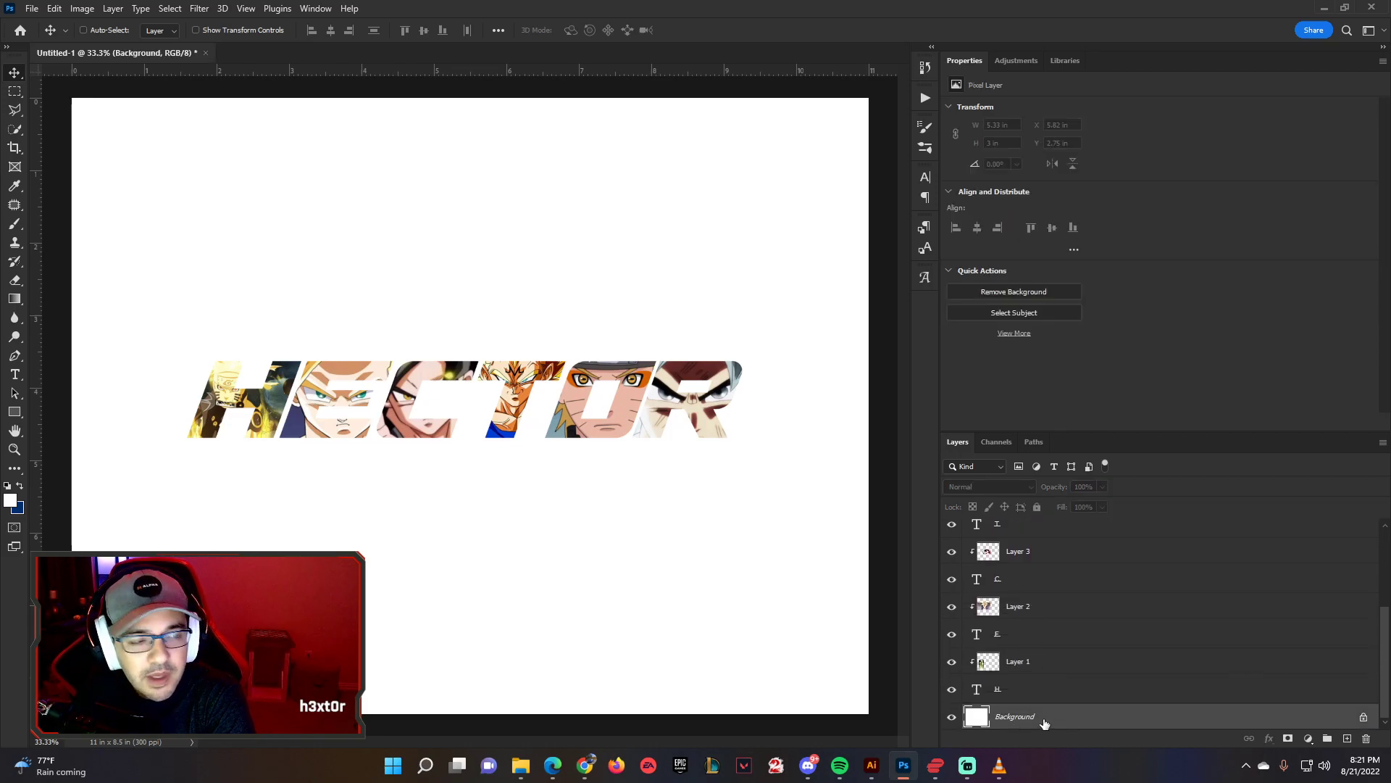
pyautogui.click(19, 301)
pyautogui.click(83, 312)
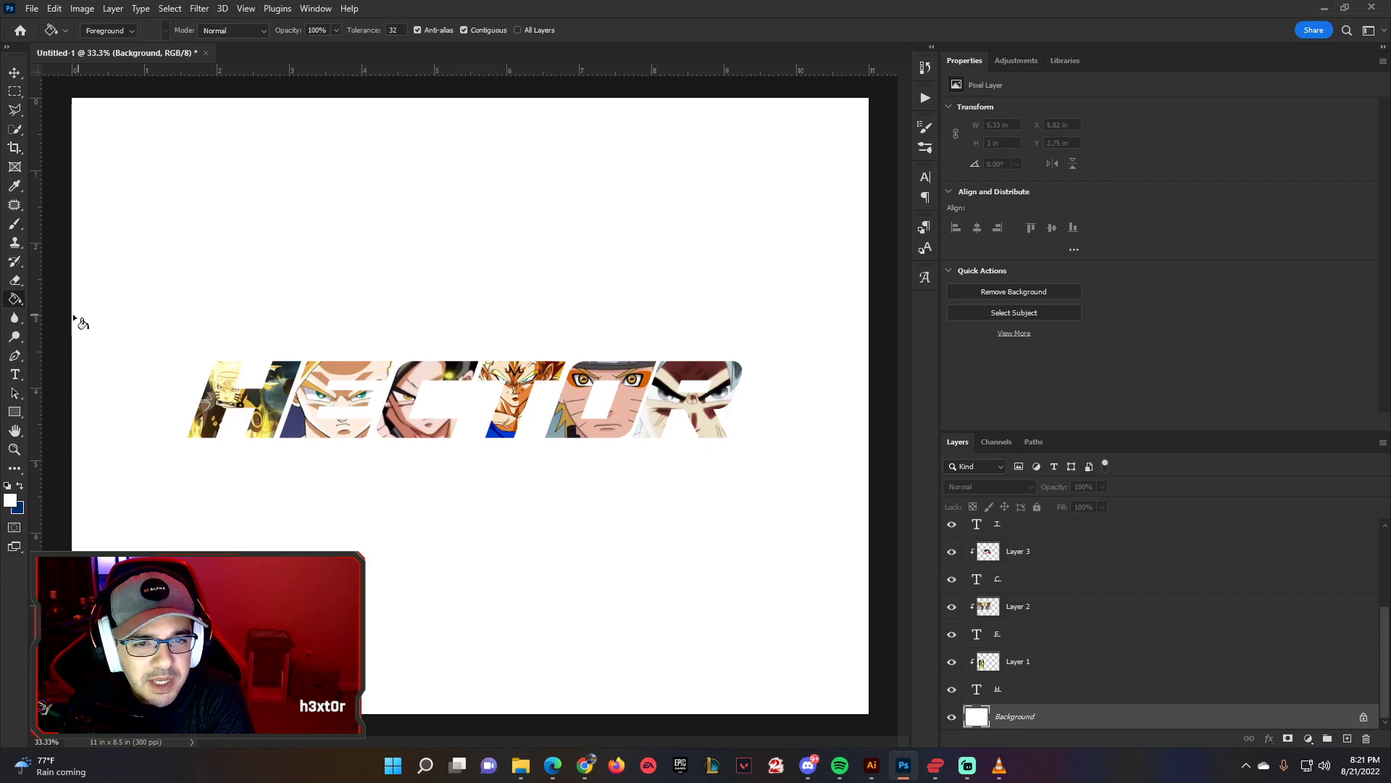
pyautogui.rightClick(14, 298)
pyautogui.click(74, 300)
pyautogui.rightClick(15, 298)
pyautogui.click(74, 300)
pyautogui.rightClick(15, 299)
pyautogui.click(74, 300)
pyautogui.rightClick(14, 299)
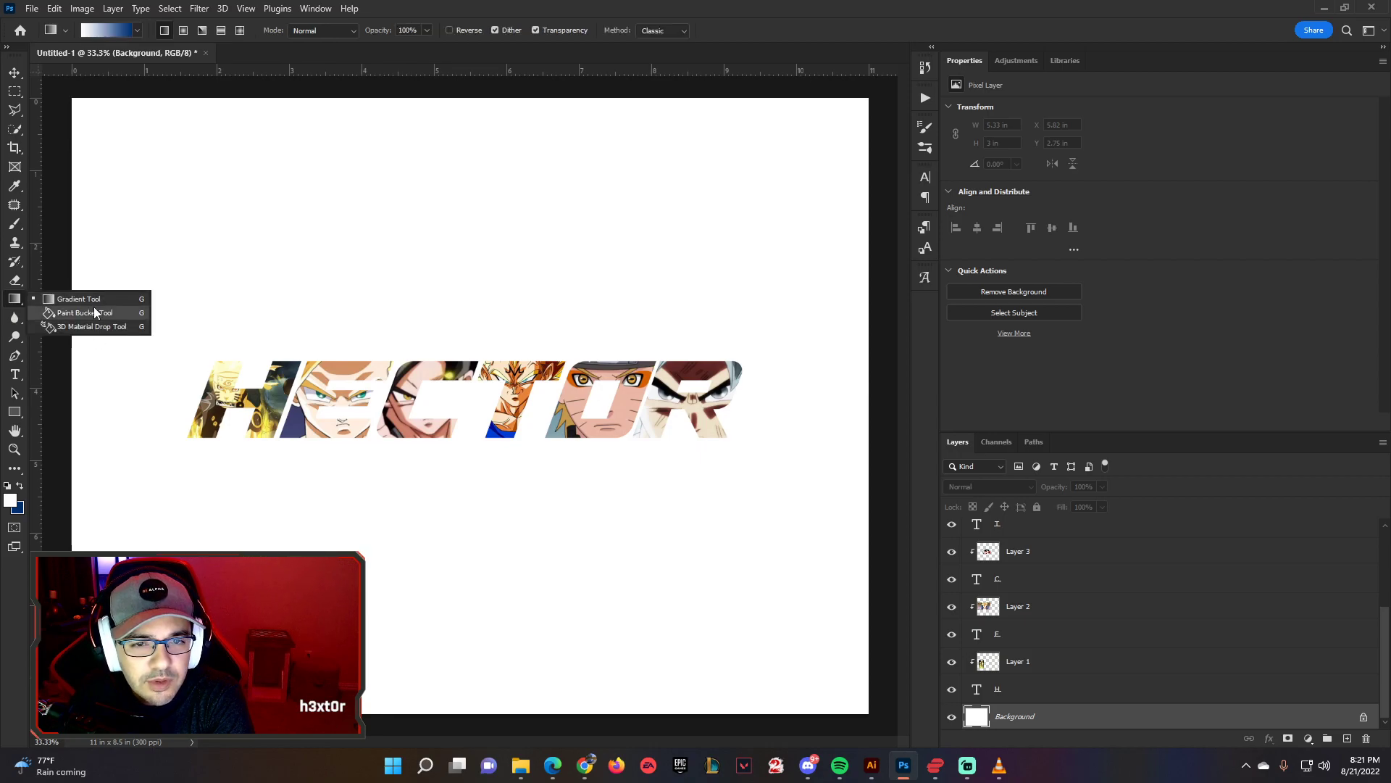
pyautogui.click(83, 313)
# - Activate the Gradient Tool and set the foreground colour to light blue #509aff
pyautogui.rightClick(14, 298)
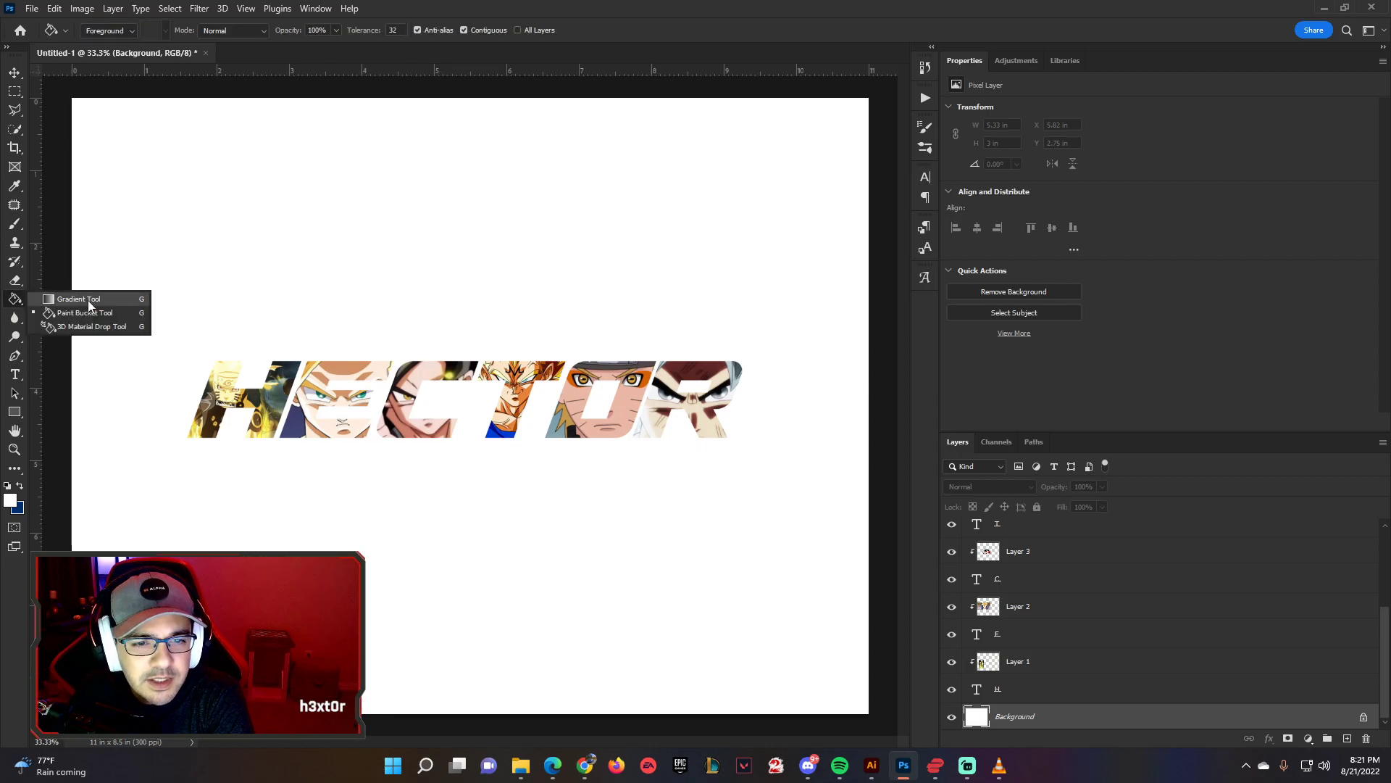
pyautogui.click(88, 302)
pyautogui.click(136, 31)
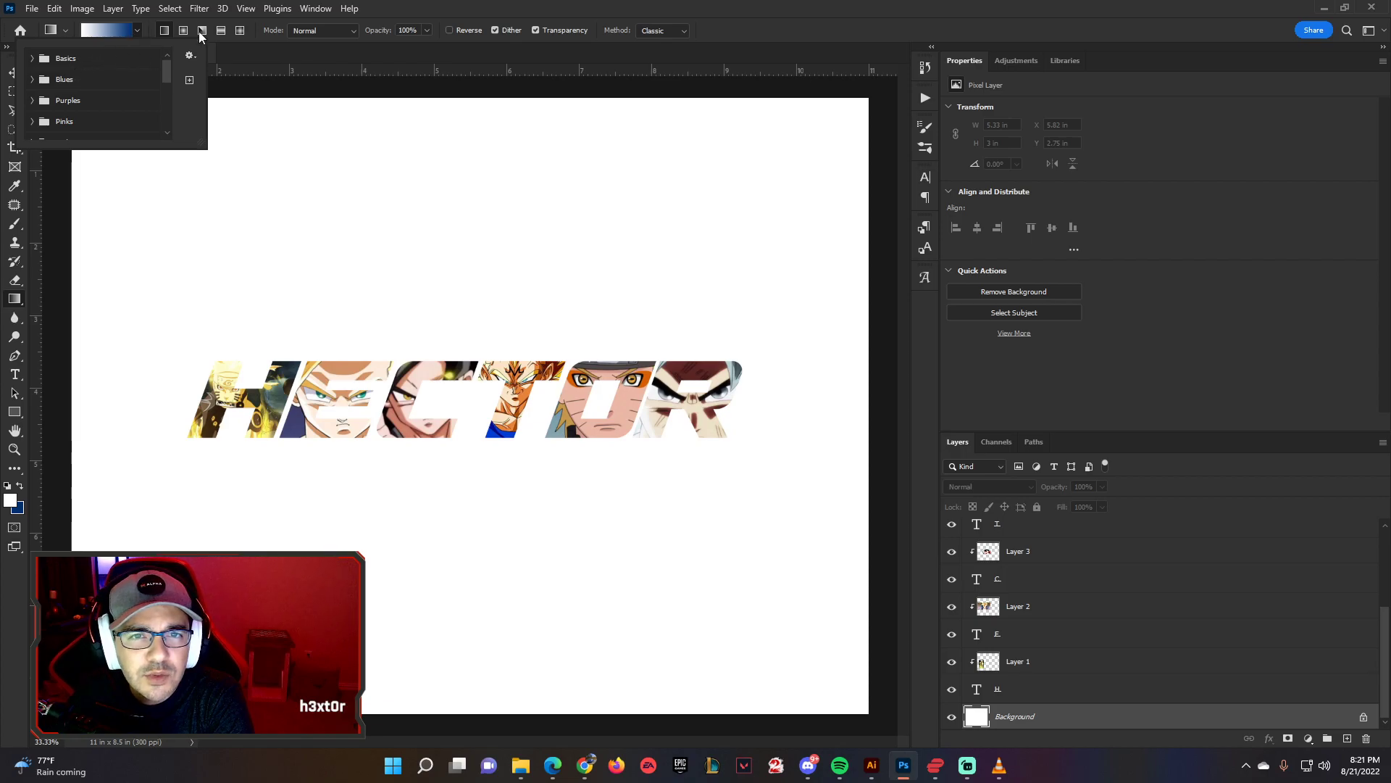
pyautogui.click(138, 33)
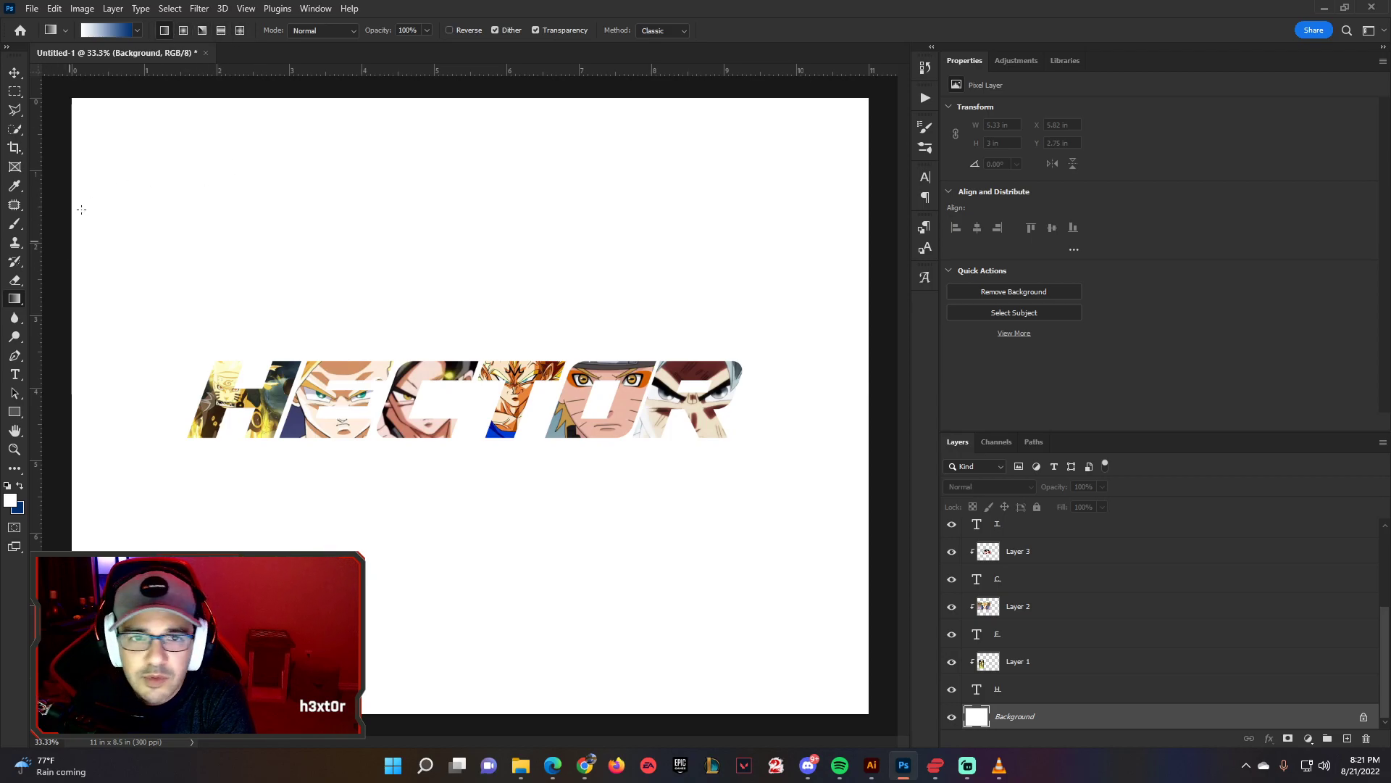
pyautogui.click(10, 500)
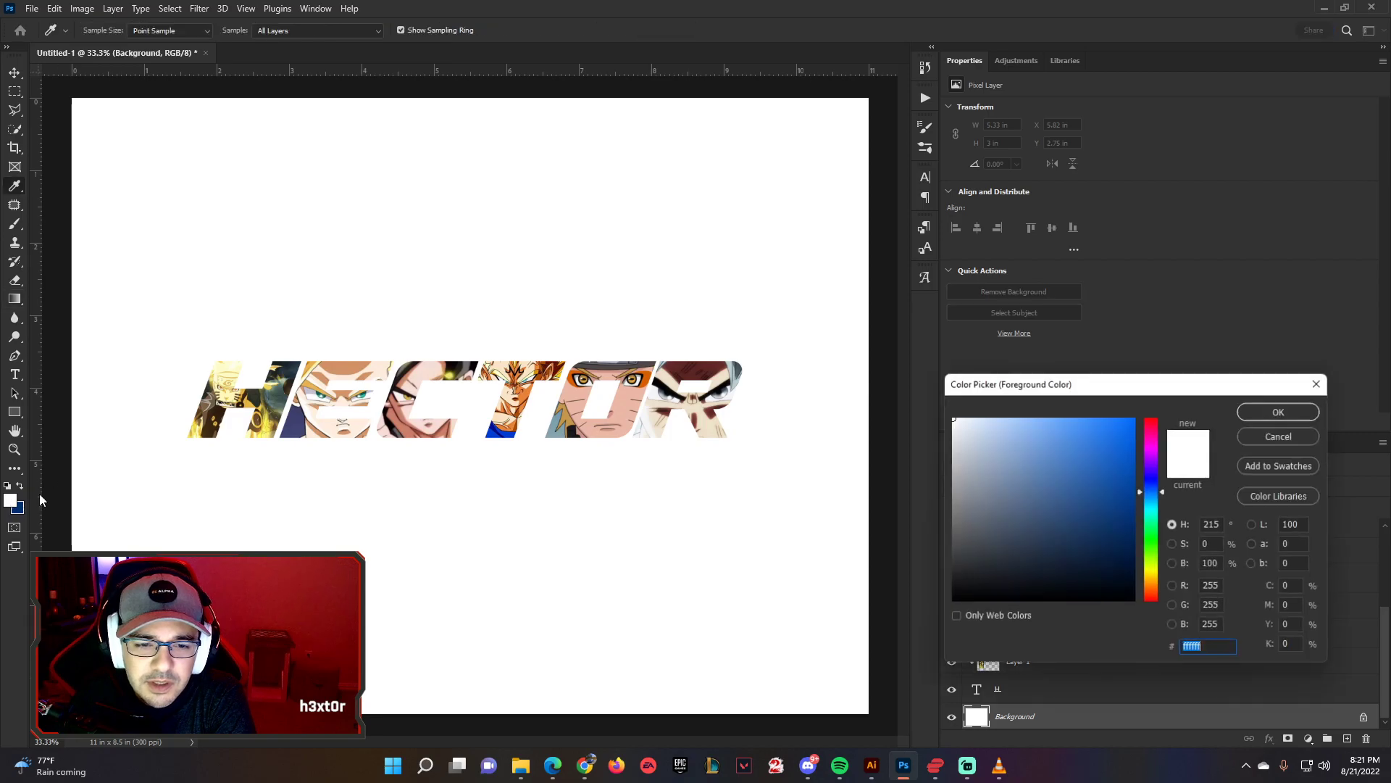
pyautogui.moveTo(1019, 486)
pyautogui.mouseDown()
pyautogui.moveTo(1048, 415)
pyautogui.moveTo(1077, 398)
pyautogui.mouseUp()
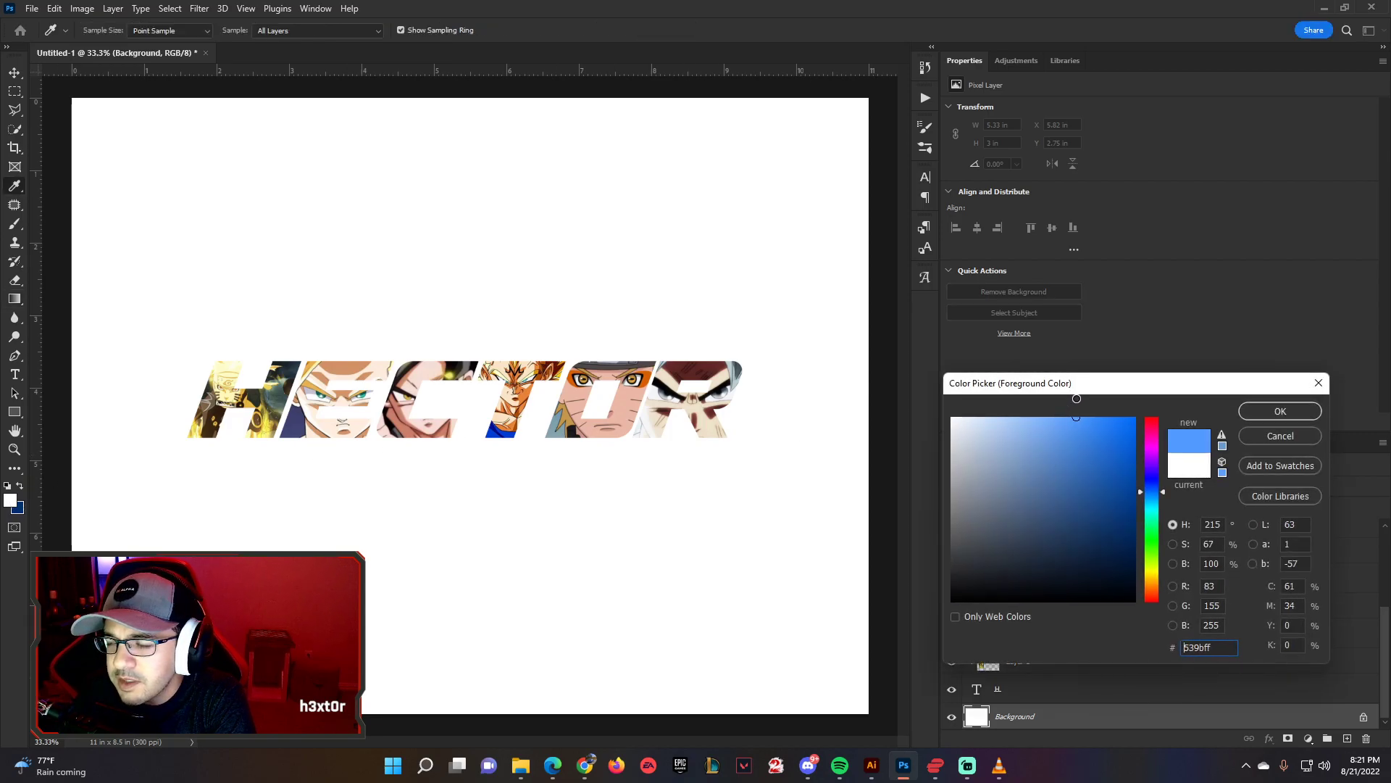
pyautogui.click(1276, 411)
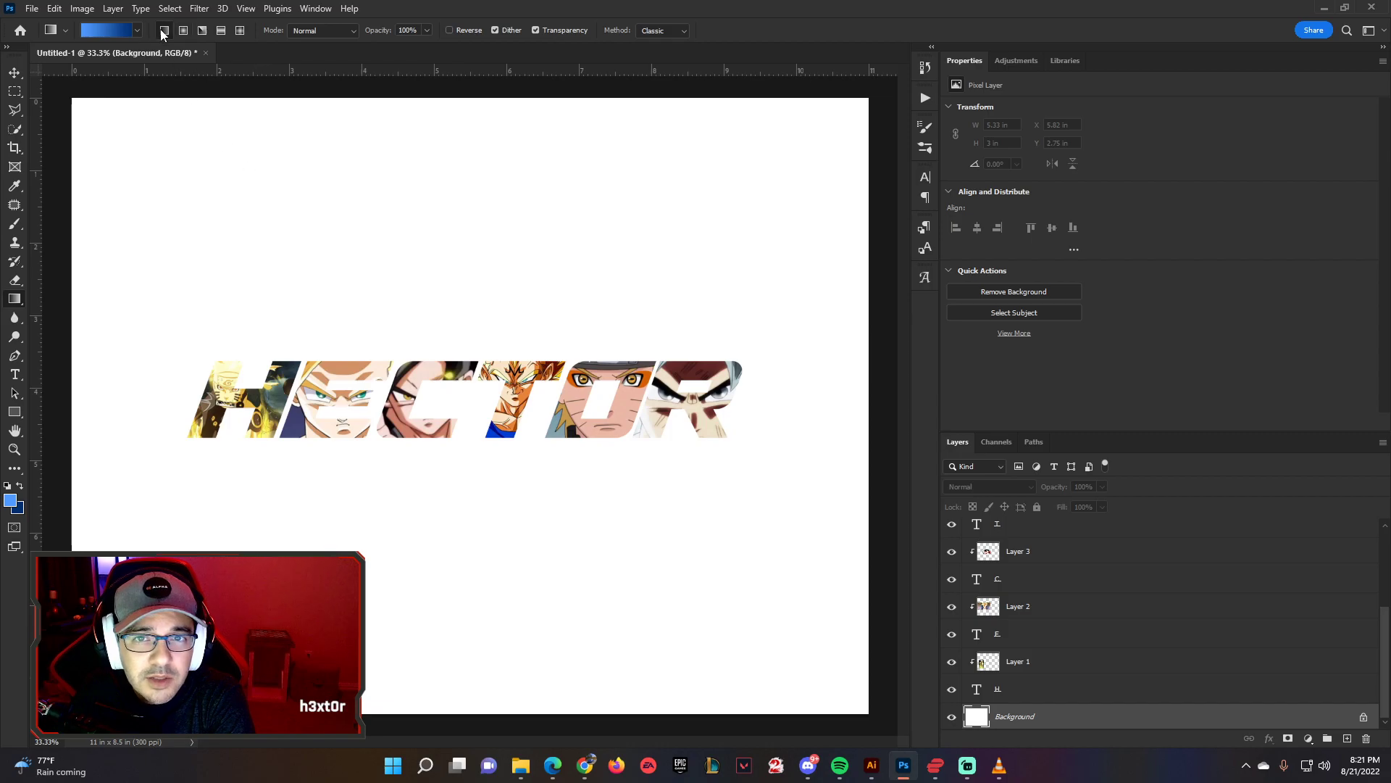
# - Try a vertical linear gradient and then radial gradients from light to dark blue on the Background layer
pyautogui.moveTo(373, 171); pyautogui.dragTo(382, 600)
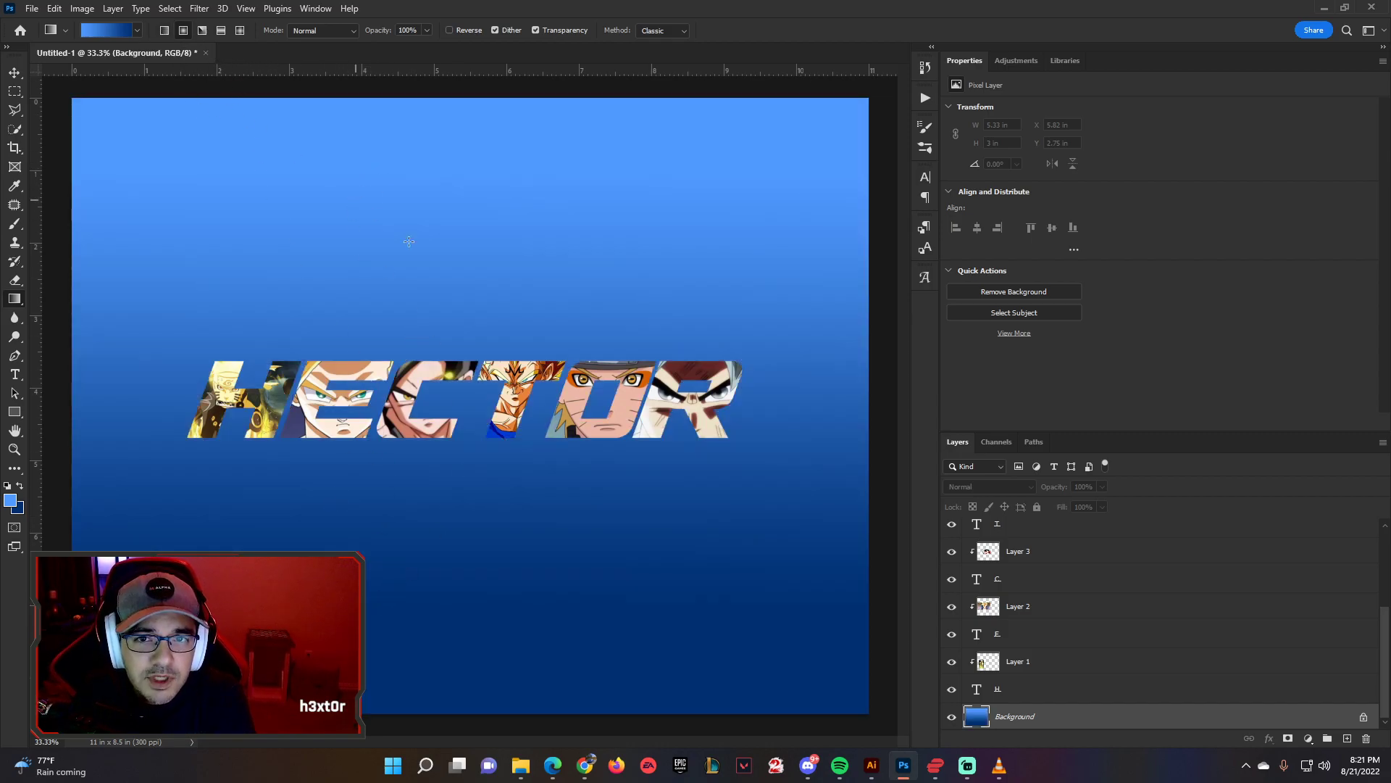
pyautogui.moveTo(831, 133); pyautogui.dragTo(837, 126)
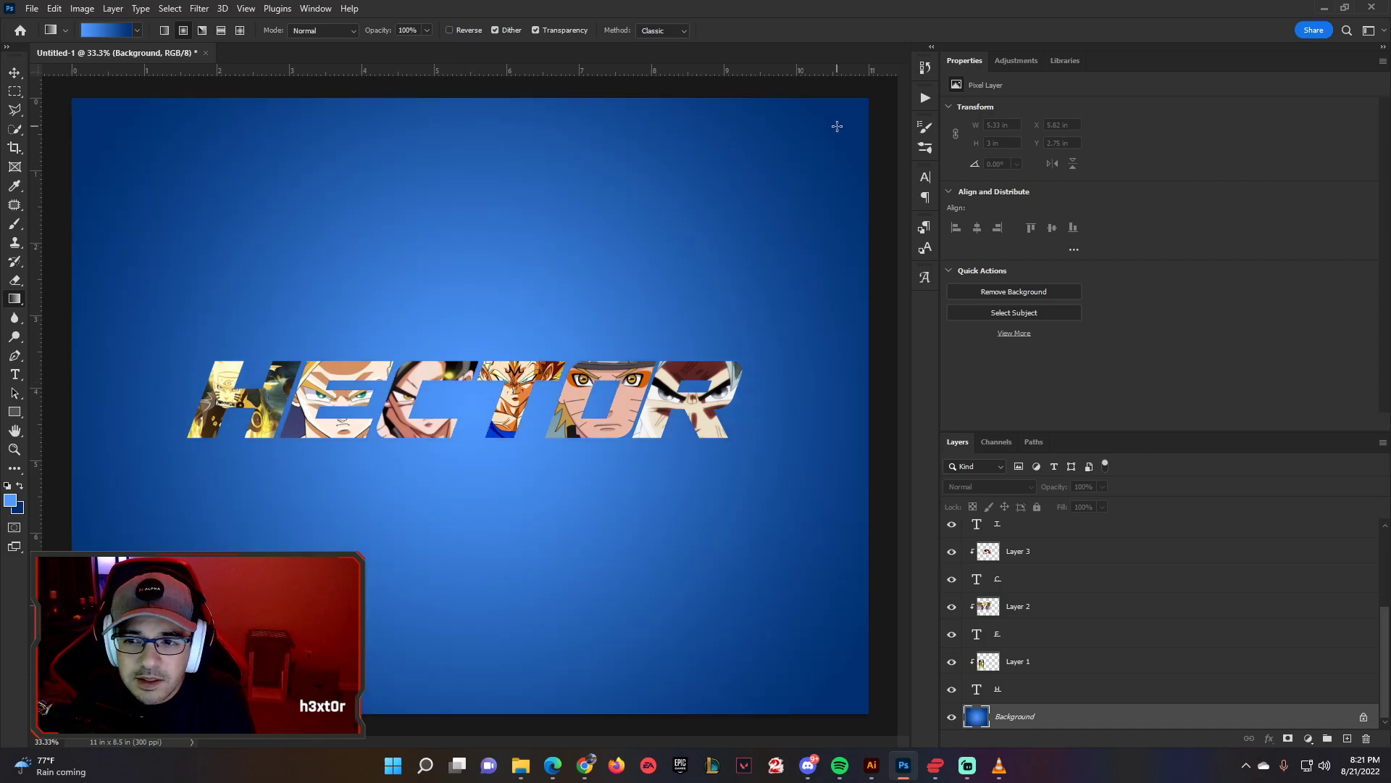
pyautogui.moveTo(458, 395); pyautogui.dragTo(227, 519)
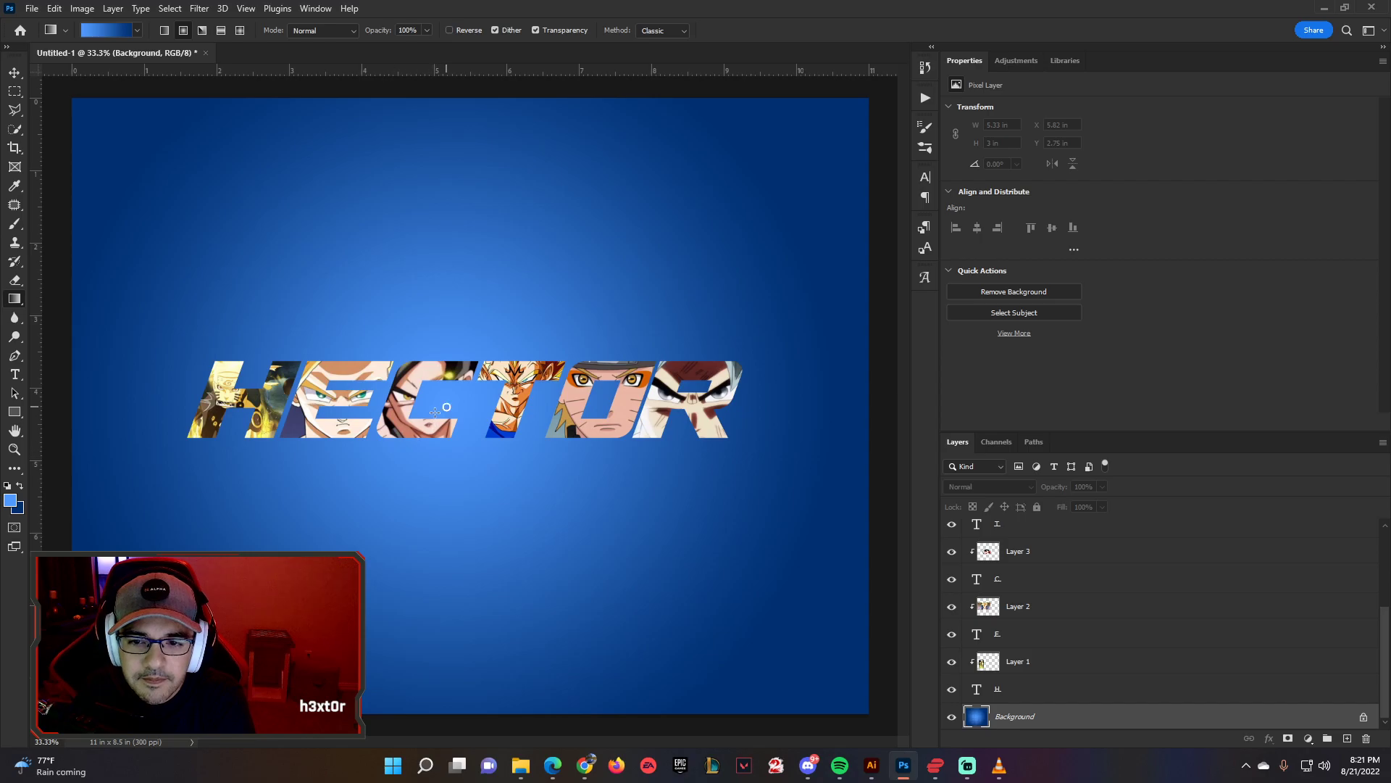
# - Try angle gradients on the Background layer, starting them above, on and beside the wordmark and sweeping in different directions
pyautogui.click(202, 30)
pyautogui.moveTo(399, 309); pyautogui.dragTo(645, 211)
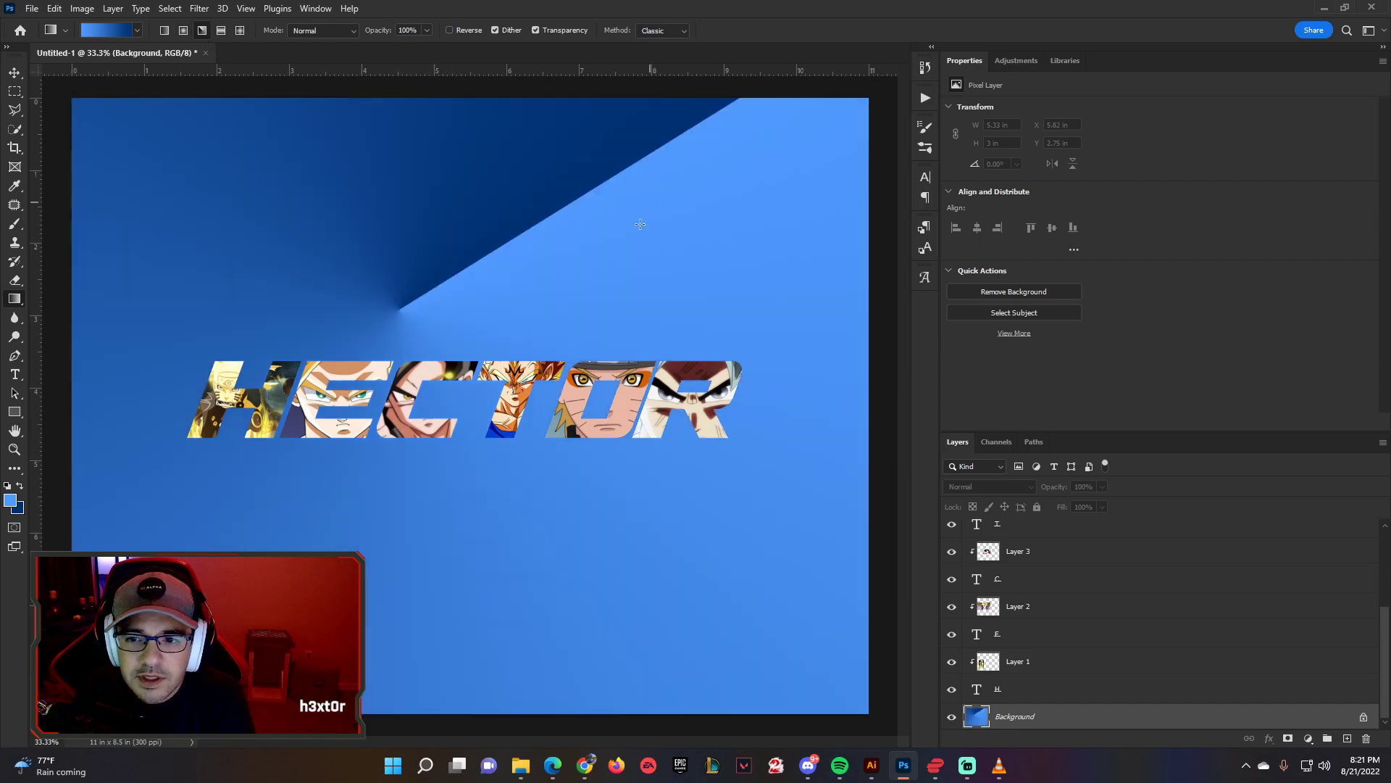
pyautogui.moveTo(461, 397); pyautogui.dragTo(724, 226)
pyautogui.moveTo(190, 395); pyautogui.dragTo(778, 400)
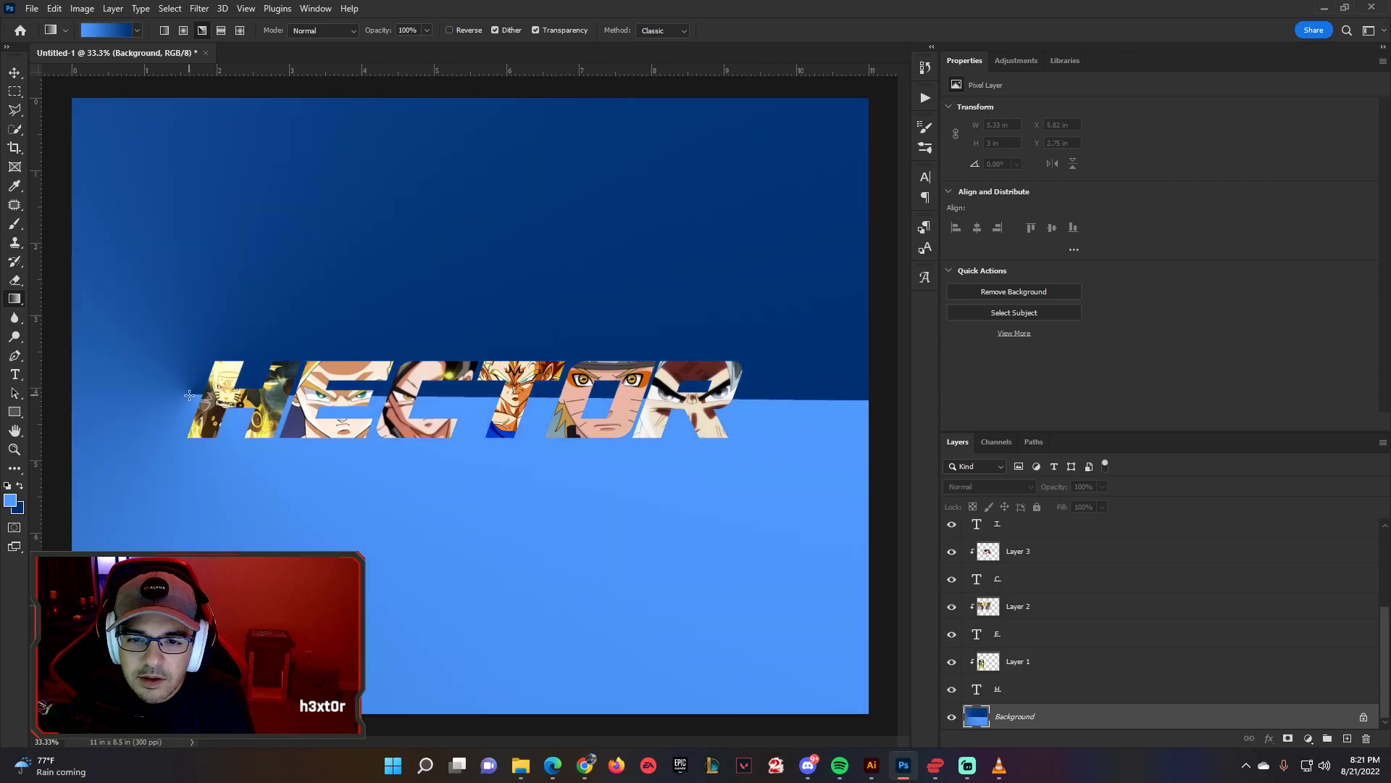
pyautogui.moveTo(433, 403); pyautogui.dragTo(523, 413)
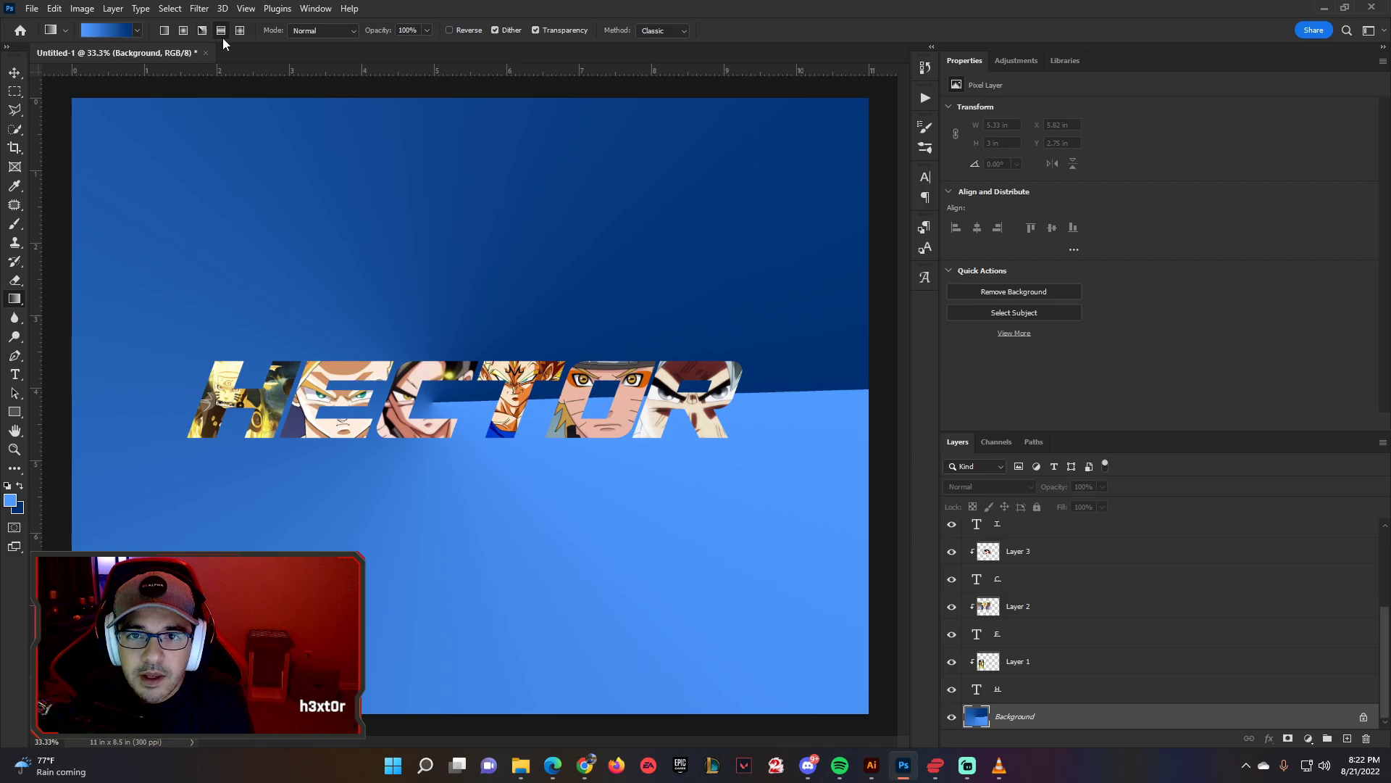
# - Try reflected gradients on the Background layer, ending with a narrow horizontal light band behind the lettering
pyautogui.moveTo(325, 283); pyautogui.dragTo(292, 233)
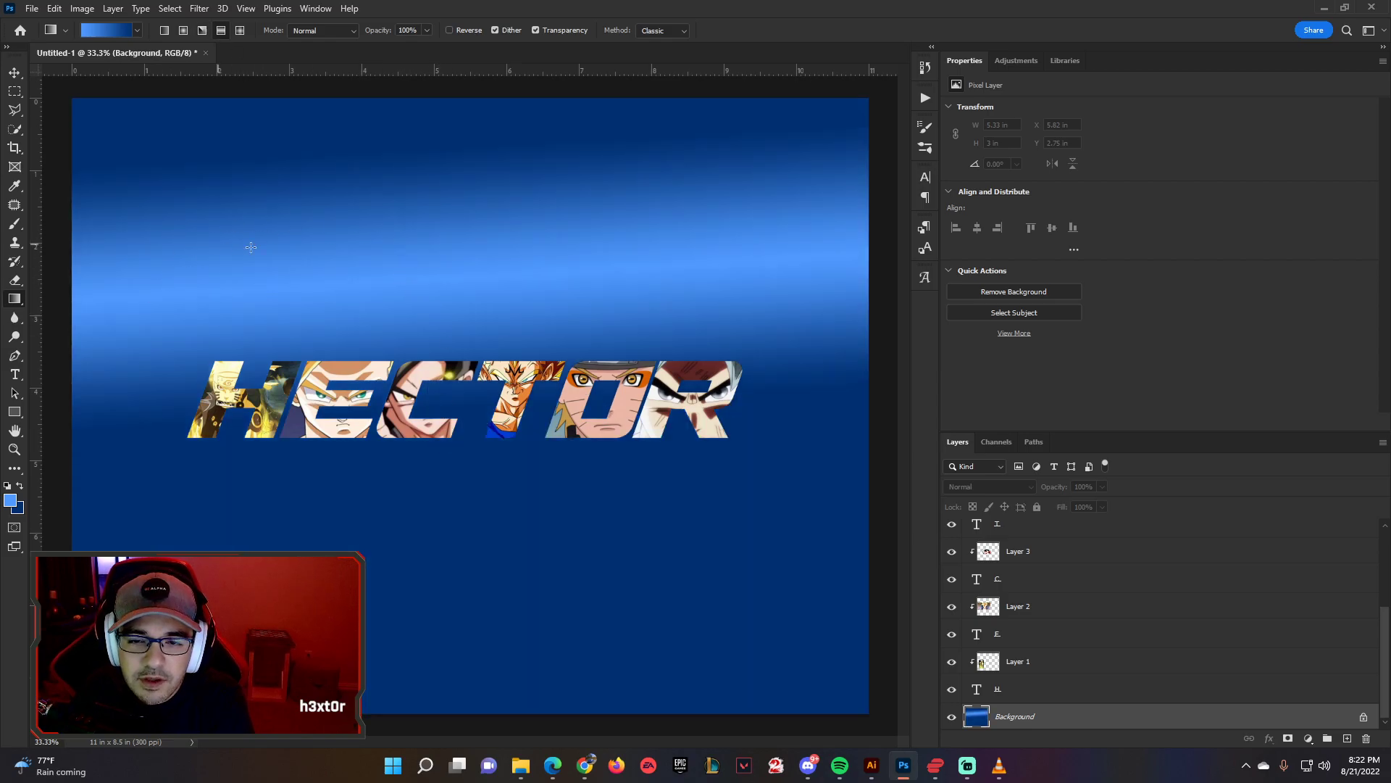
pyautogui.moveTo(437, 436); pyautogui.dragTo(425, 514)
pyautogui.moveTo(481, 360); pyautogui.dragTo(465, 468)
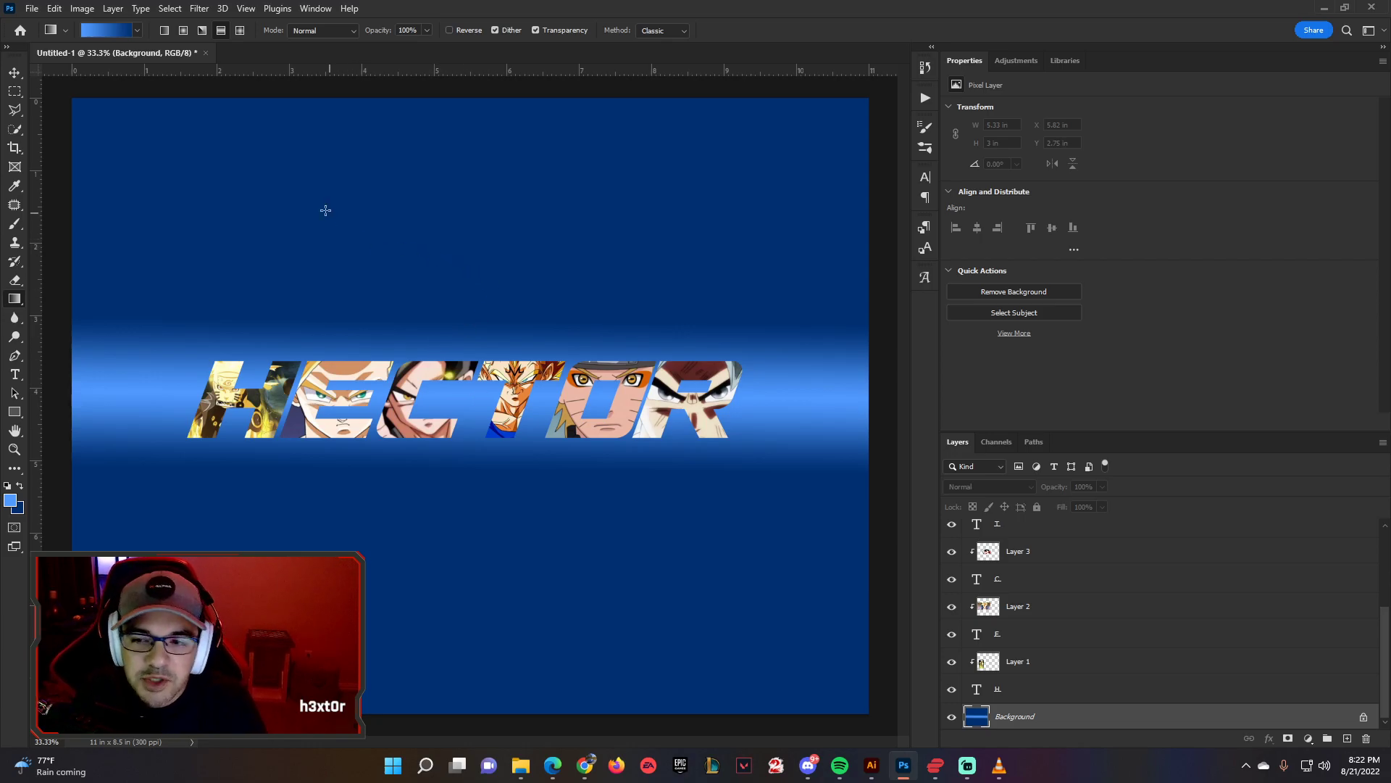
# - Try diamond gradients of different sizes and angles on the Background layer, starting near the middle of the canvas
pyautogui.click(240, 30)
pyautogui.moveTo(460, 335); pyautogui.dragTo(543, 298)
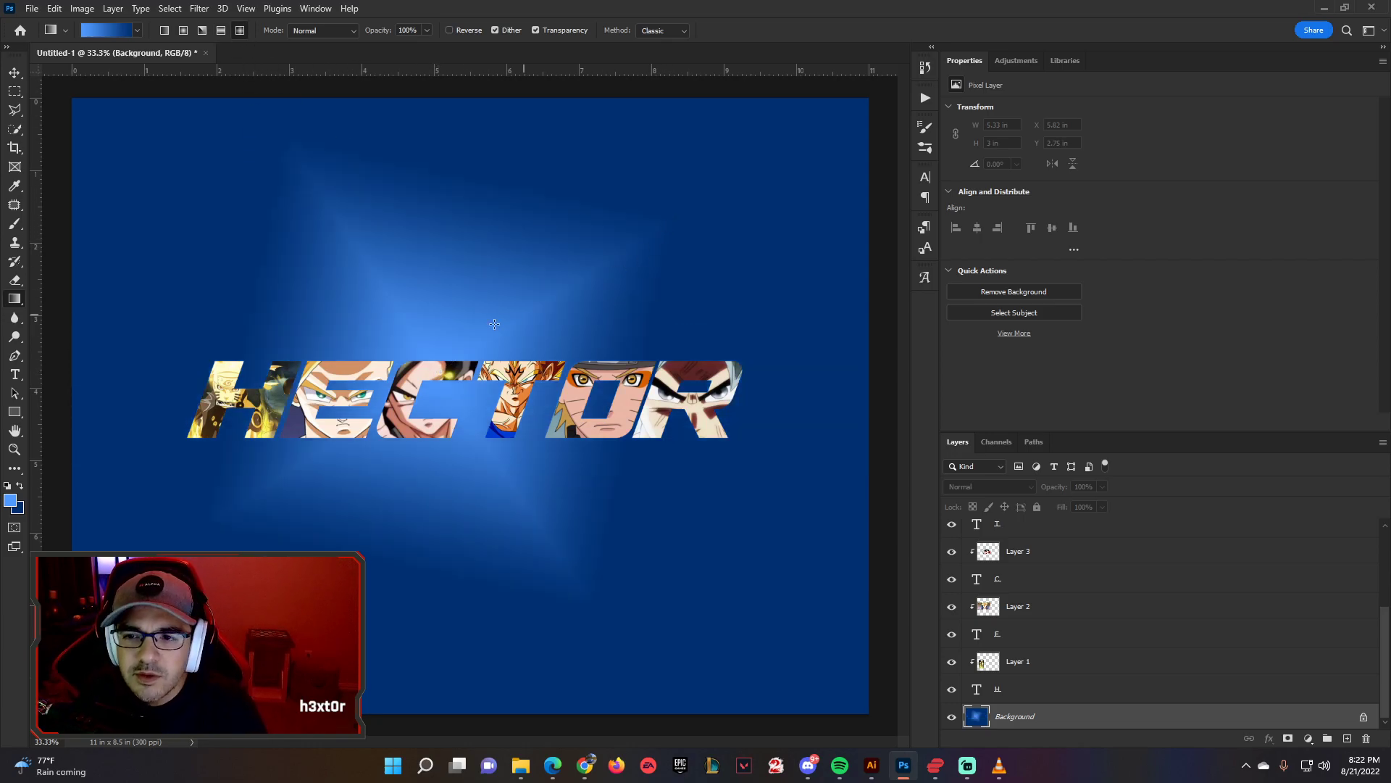
pyautogui.moveTo(462, 433); pyautogui.dragTo(739, 283)
pyautogui.moveTo(469, 396); pyautogui.dragTo(746, 295)
pyautogui.moveTo(497, 456)
pyautogui.mouseDown()
pyautogui.moveTo(623, 406)
pyautogui.moveTo(856, 684)
pyautogui.mouseUp()
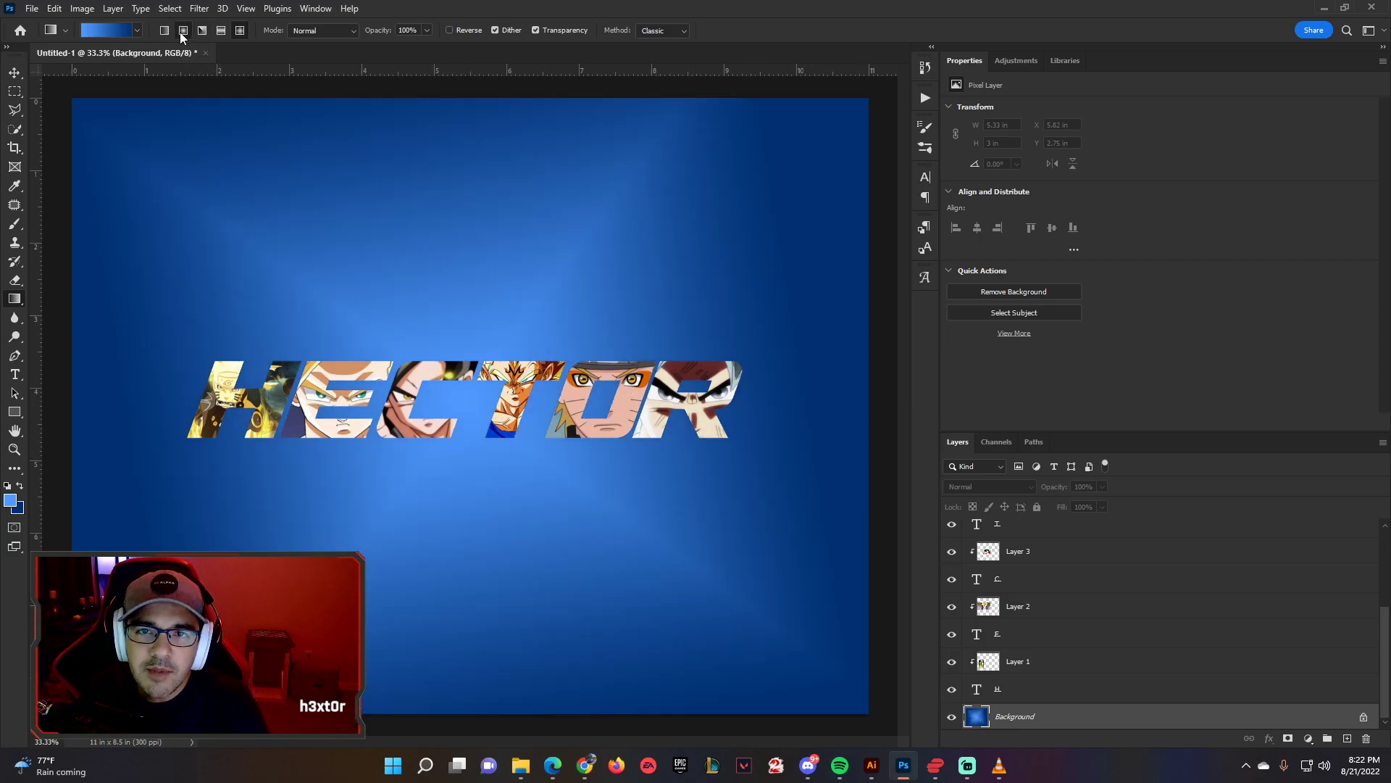
# - Fill the Background layer with a radial gradient, light blue around the wordmark's centre and dark blue at the edges
pyautogui.moveTo(359, 479); pyautogui.dragTo(297, 532)
pyautogui.moveTo(477, 403); pyautogui.dragTo(297, 562)
pyautogui.moveTo(418, 433); pyautogui.dragTo(298, 535)
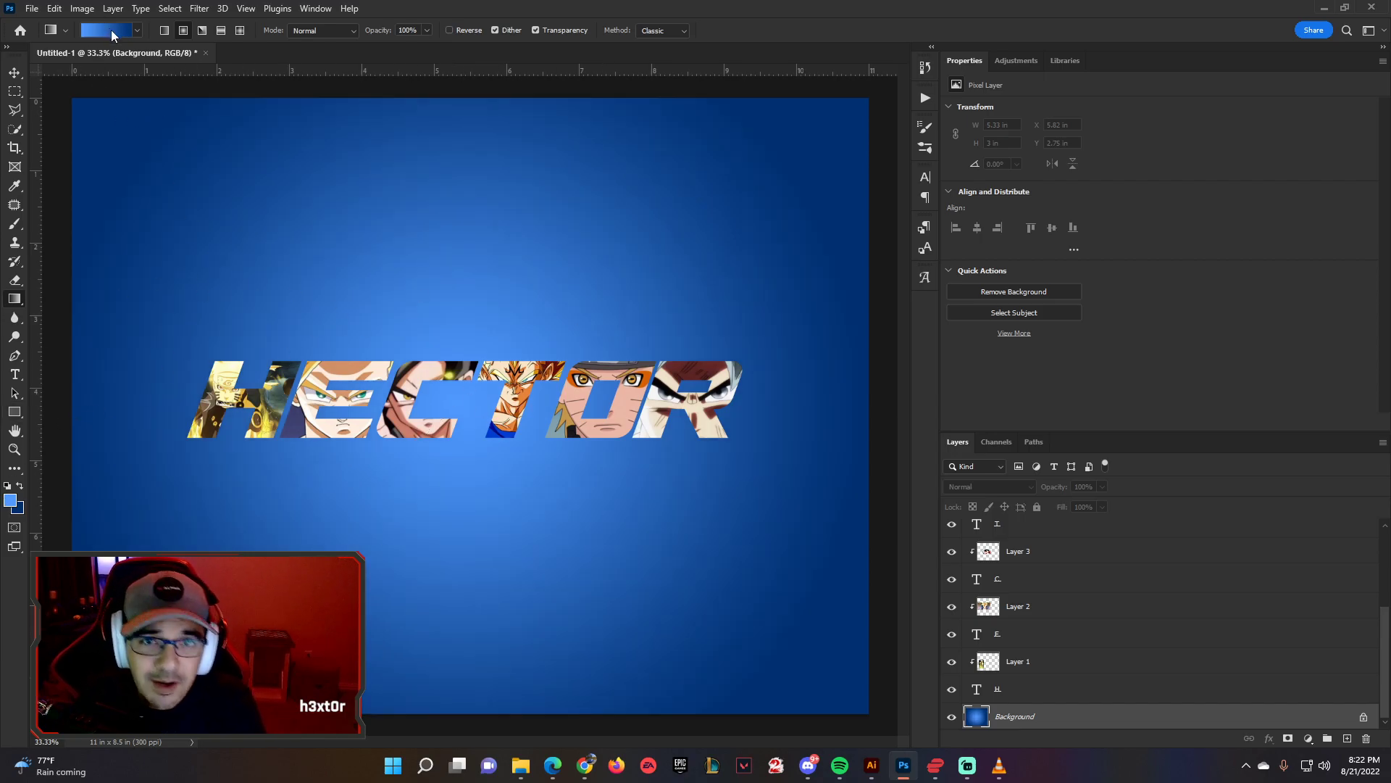
# - Examine the Basics, Blues and Purples groups of gradient presets without choosing one
pyautogui.click(137, 31)
pyautogui.click(32, 58)
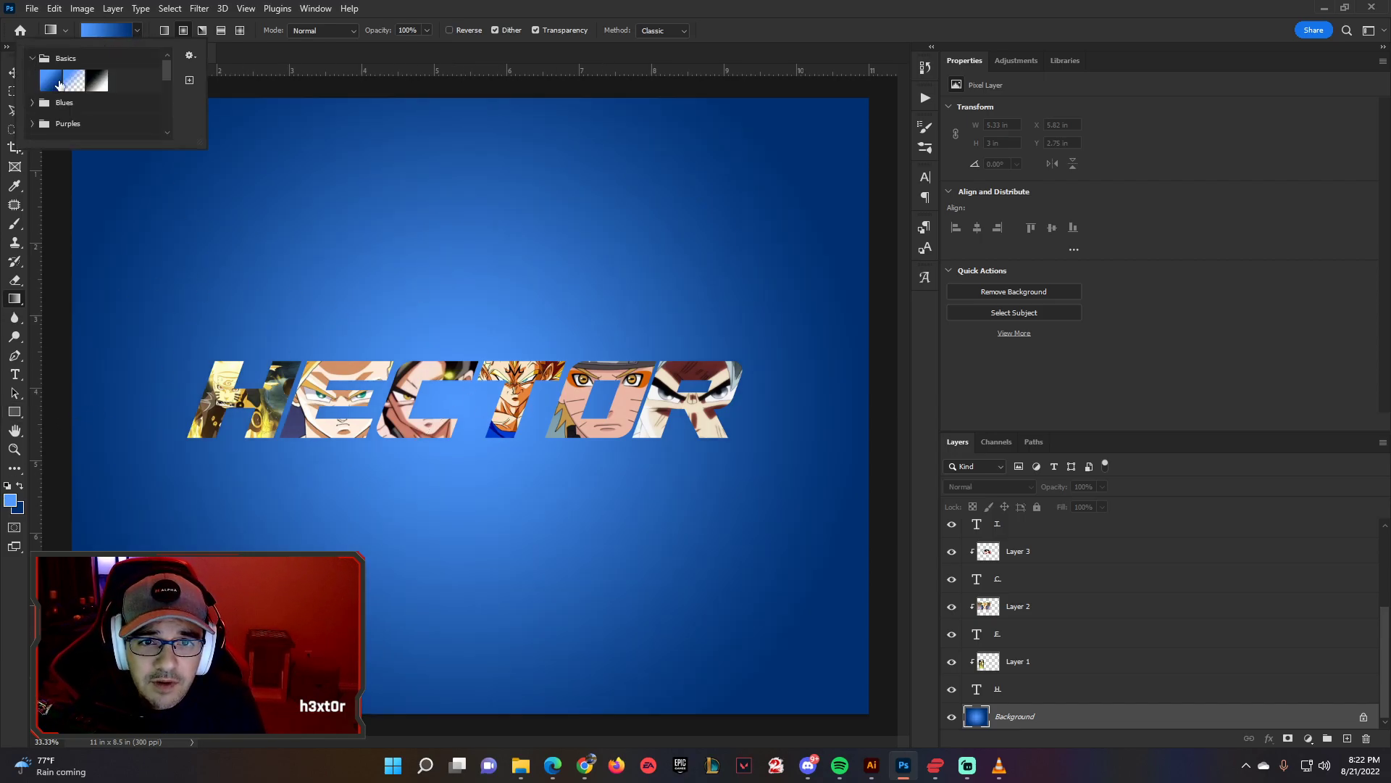
pyautogui.click(32, 58)
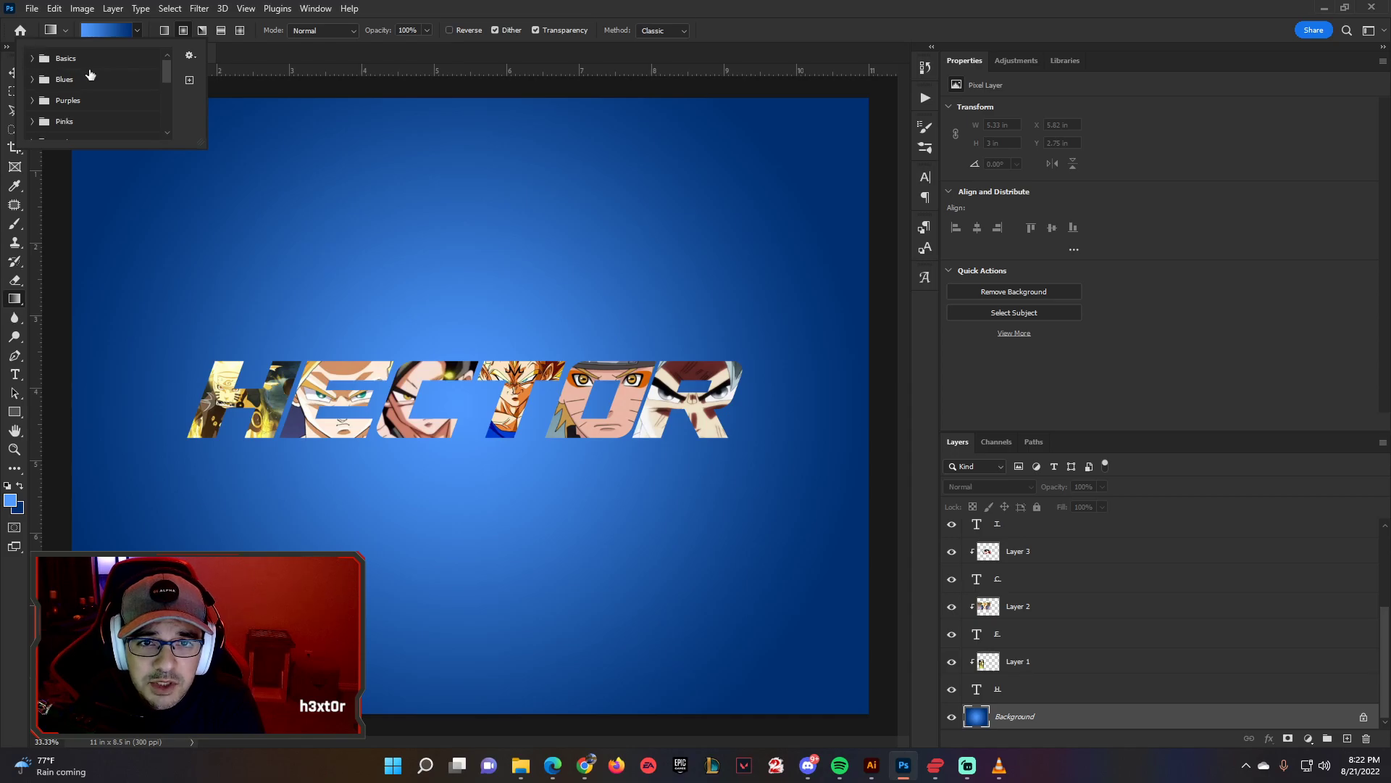
pyautogui.click(33, 83)
pyautogui.click(33, 83)
pyautogui.click(33, 99)
pyautogui.click(33, 99)
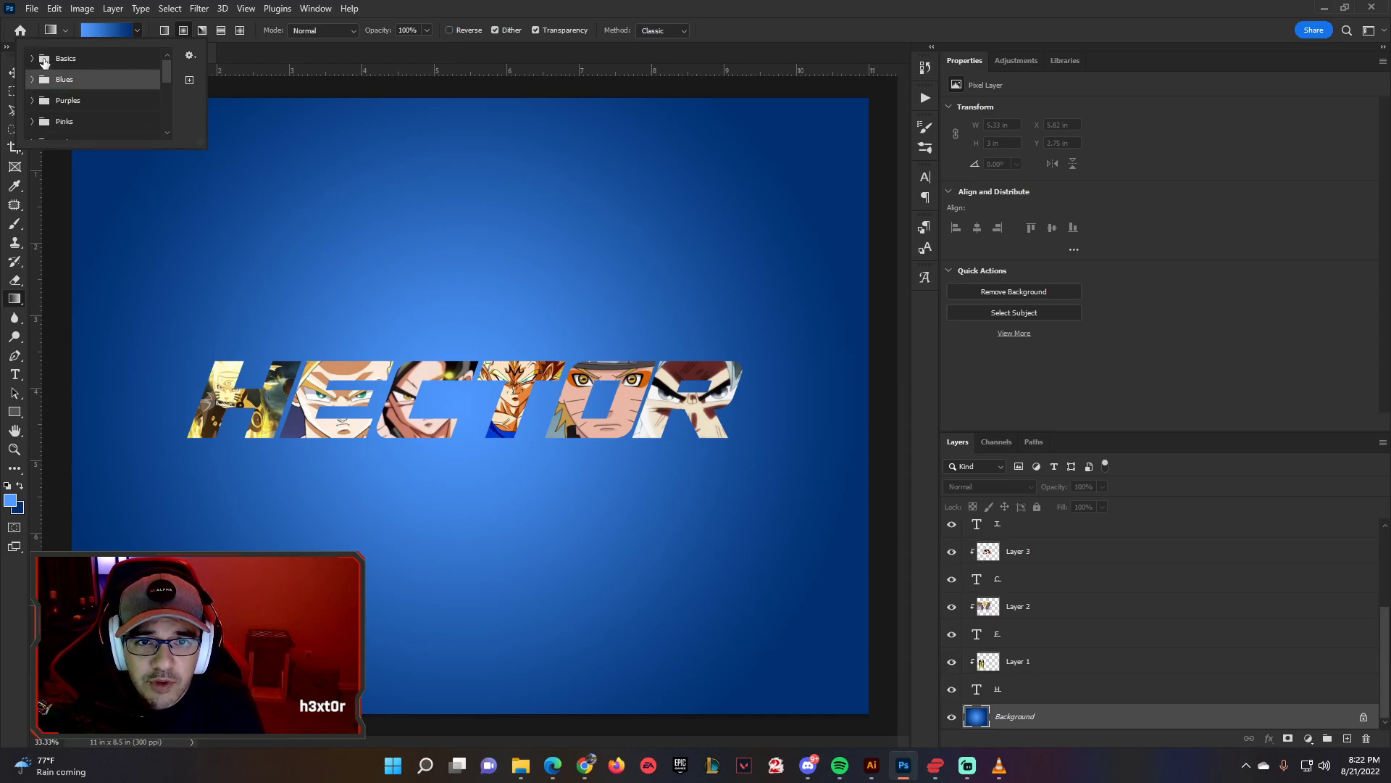
pyautogui.click(441, 1)
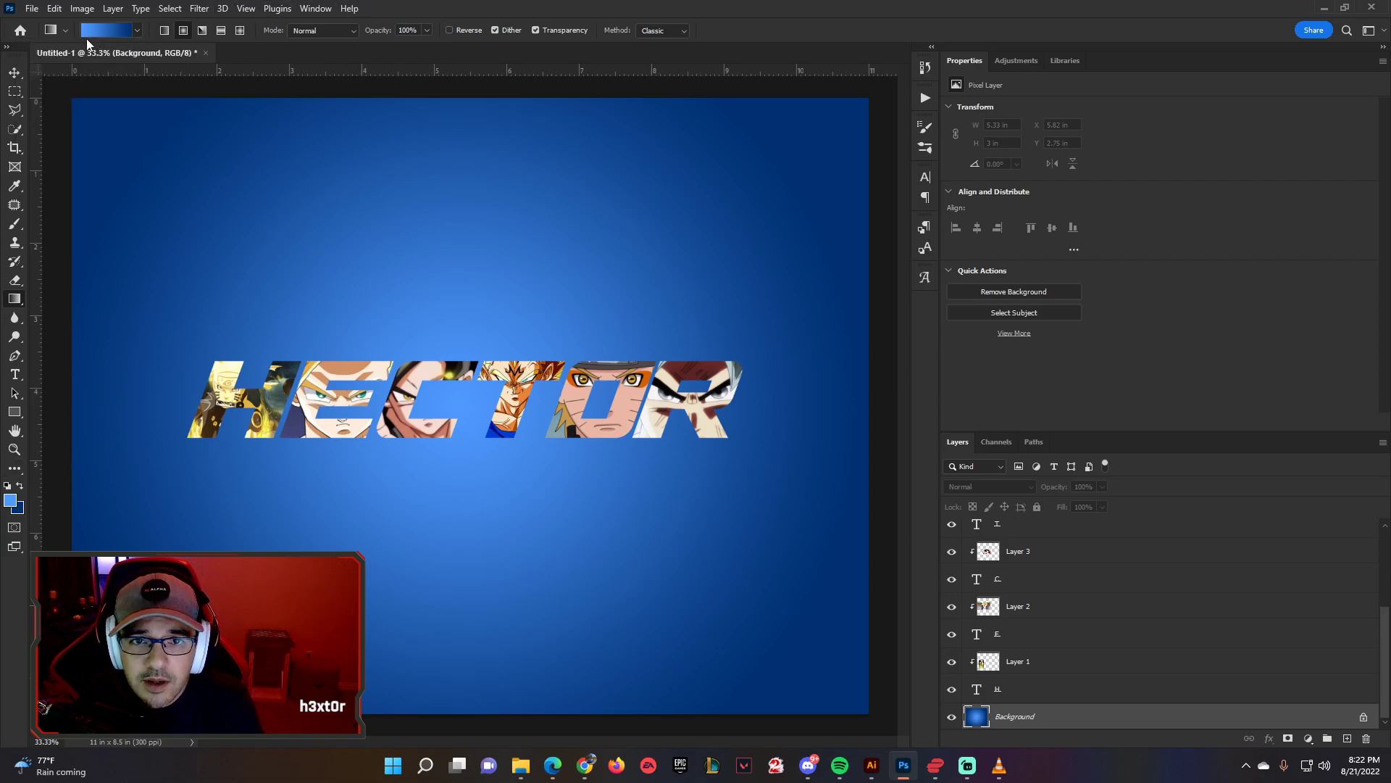
# - Try a radial gradient on the Background layer from a purple foreground to a pink #fd00a1 background colour, and undo the fill
pyautogui.click(9, 505)
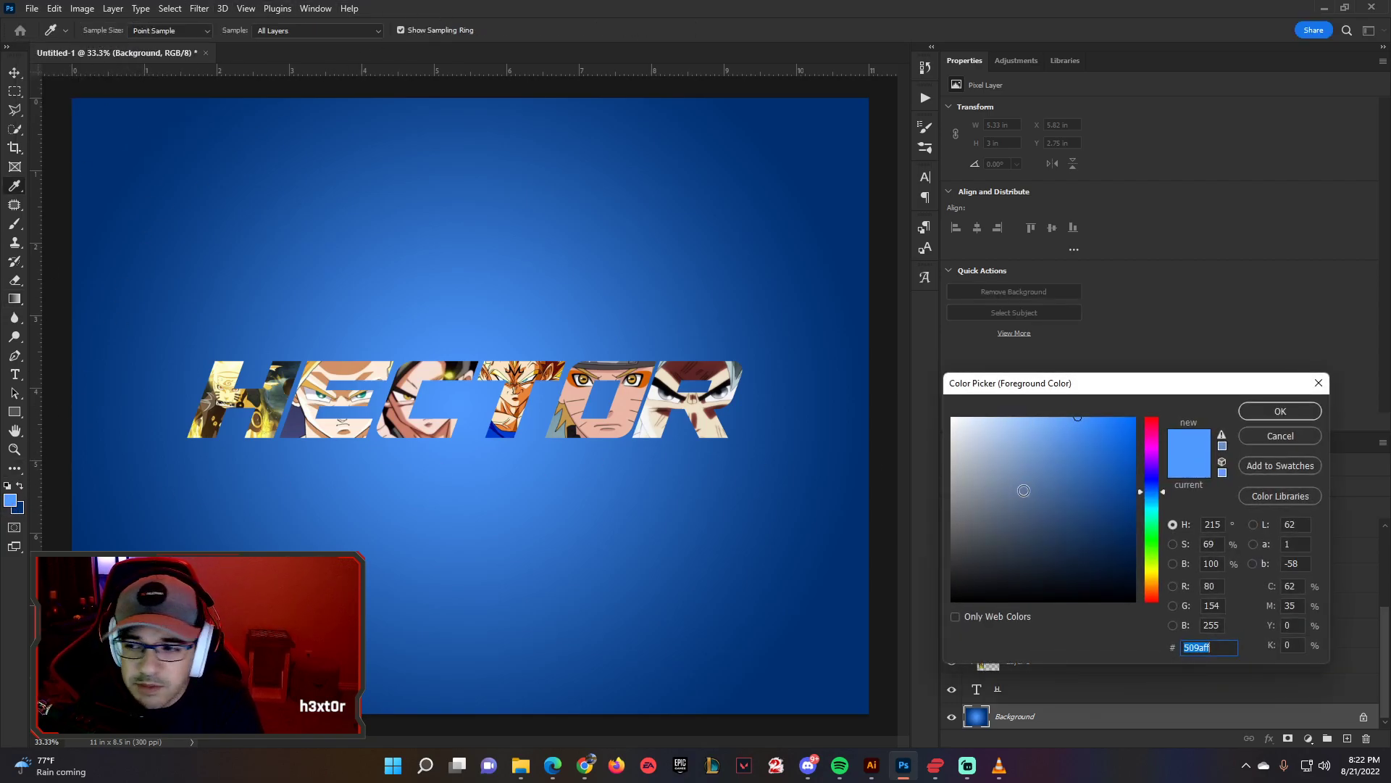
pyautogui.click(1157, 458)
pyautogui.click(1273, 423)
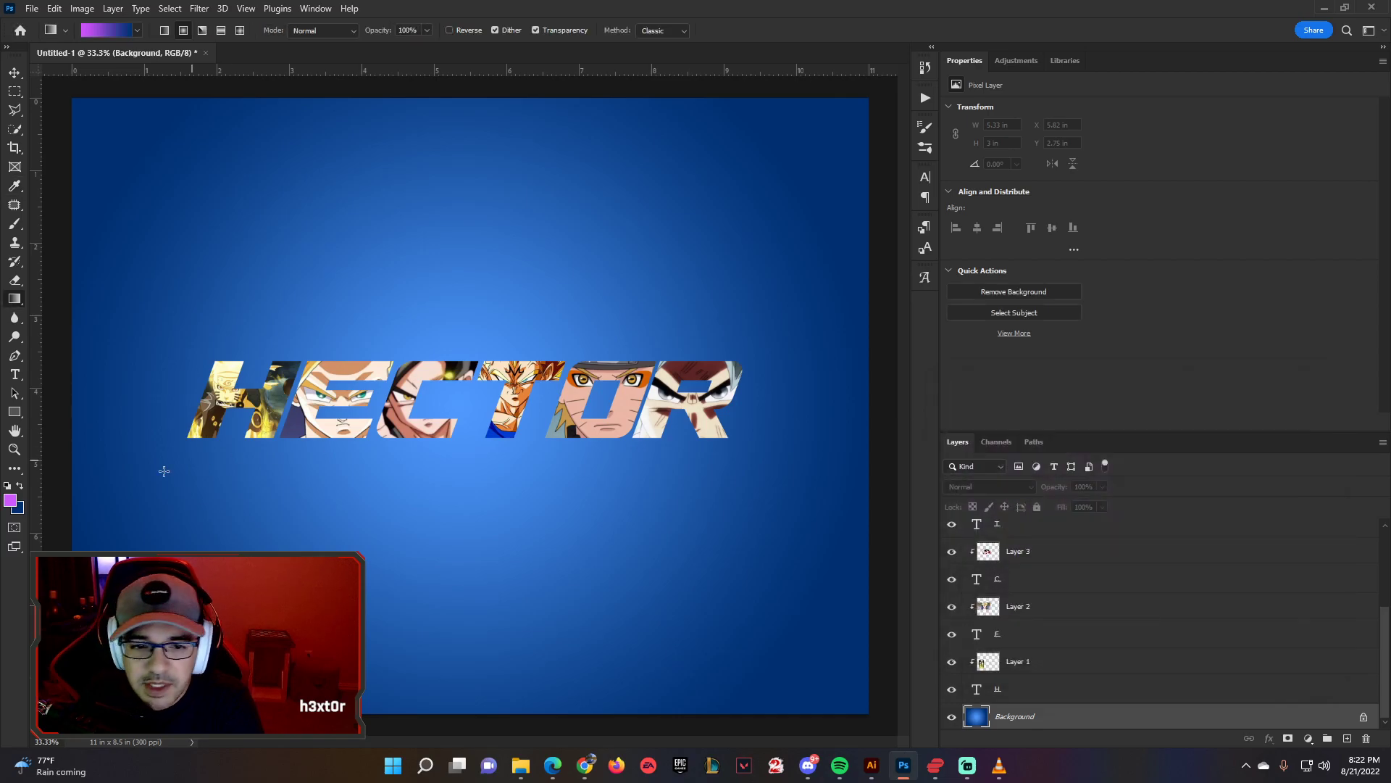
pyautogui.click(19, 512)
pyautogui.moveTo(1148, 507); pyautogui.dragTo(1154, 442)
pyautogui.click(1134, 419)
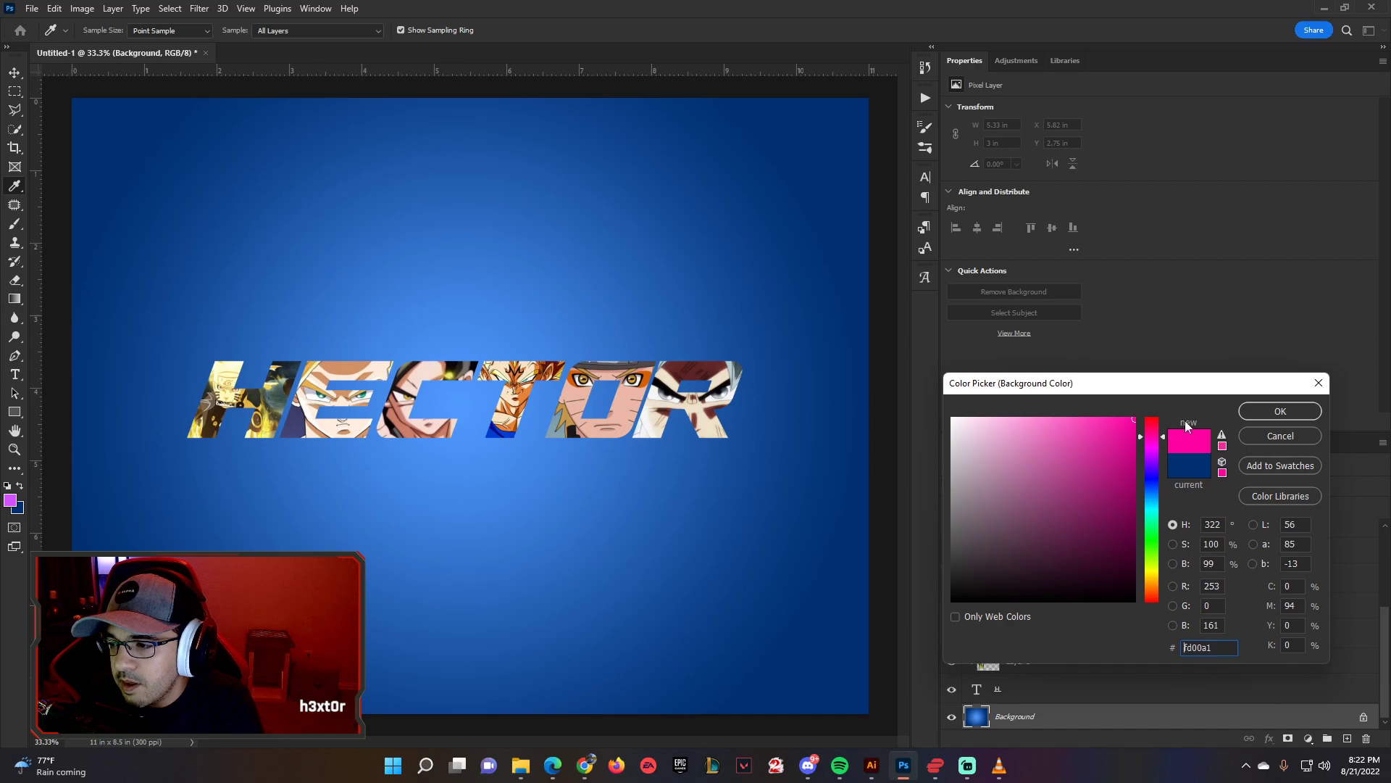
pyautogui.click(1297, 411)
pyautogui.moveTo(435, 322); pyautogui.dragTo(530, 482)
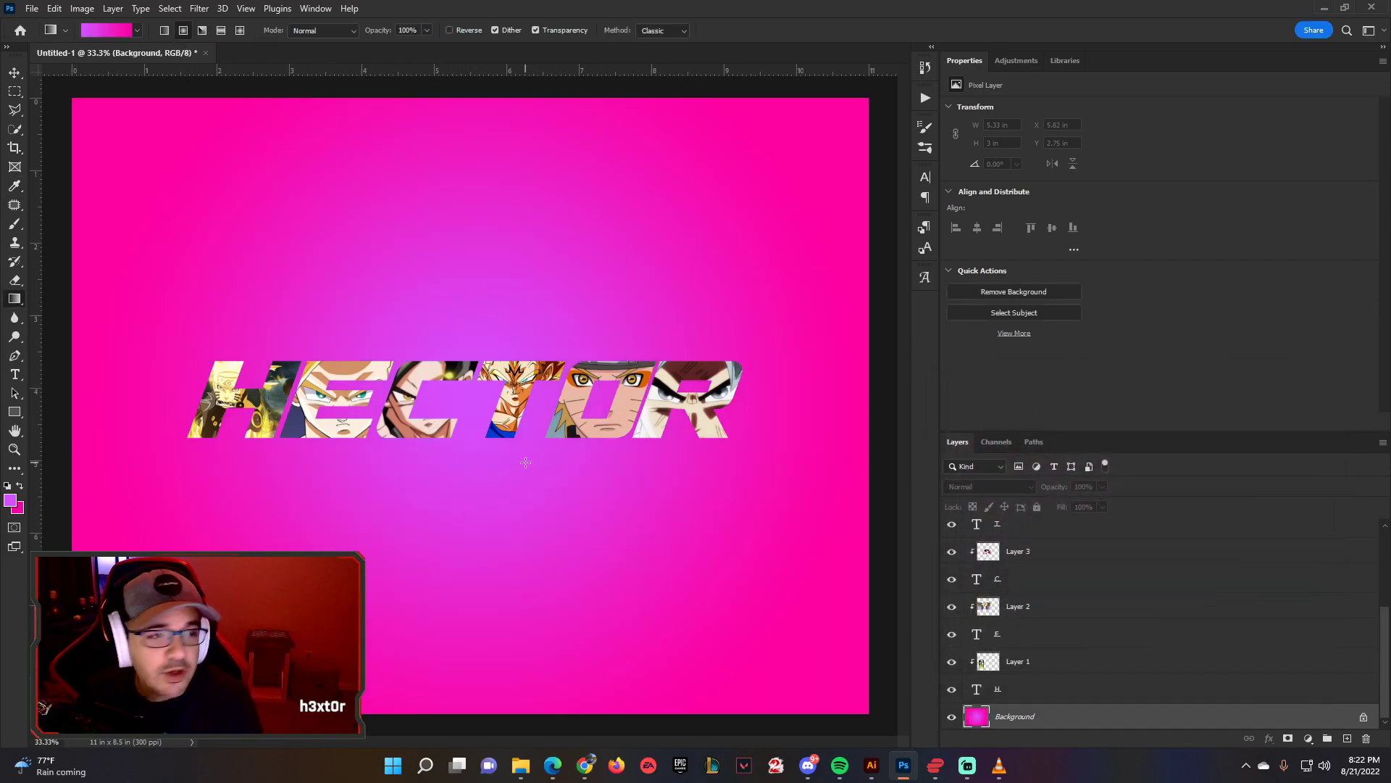
pyautogui.hotkey('ctrl', 'z')
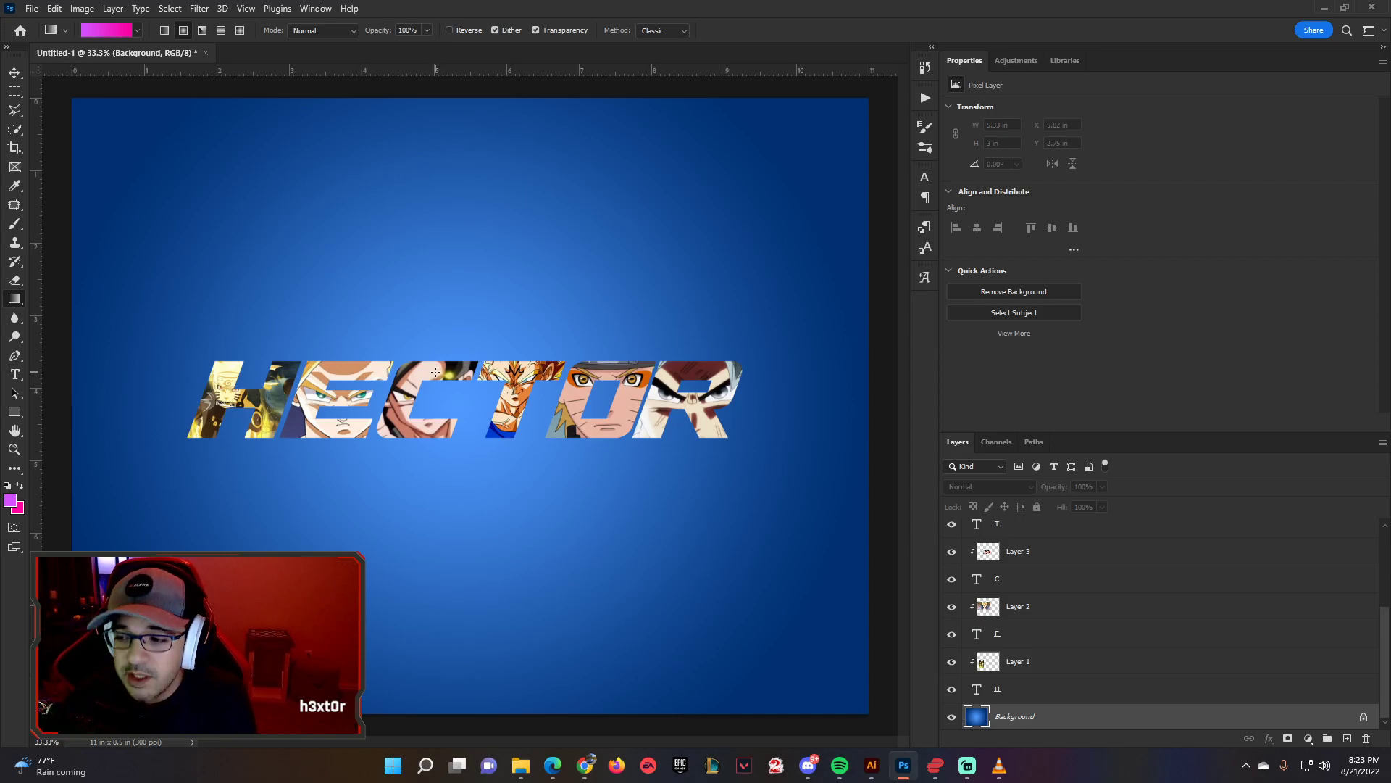
# - Open the blending options of the H text layer, enable Drop Shadow and display its settings
pyautogui.click(1044, 692)
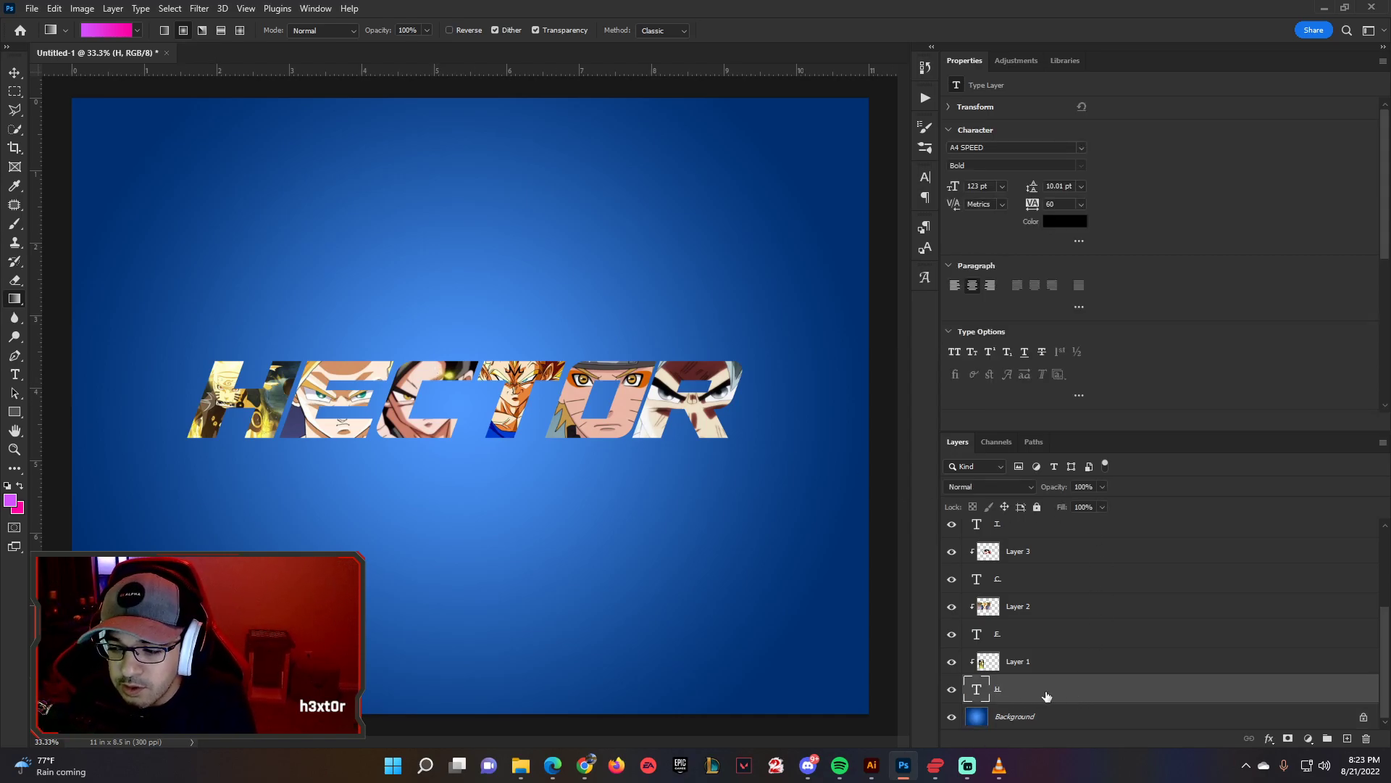
pyautogui.rightClick(1045, 695)
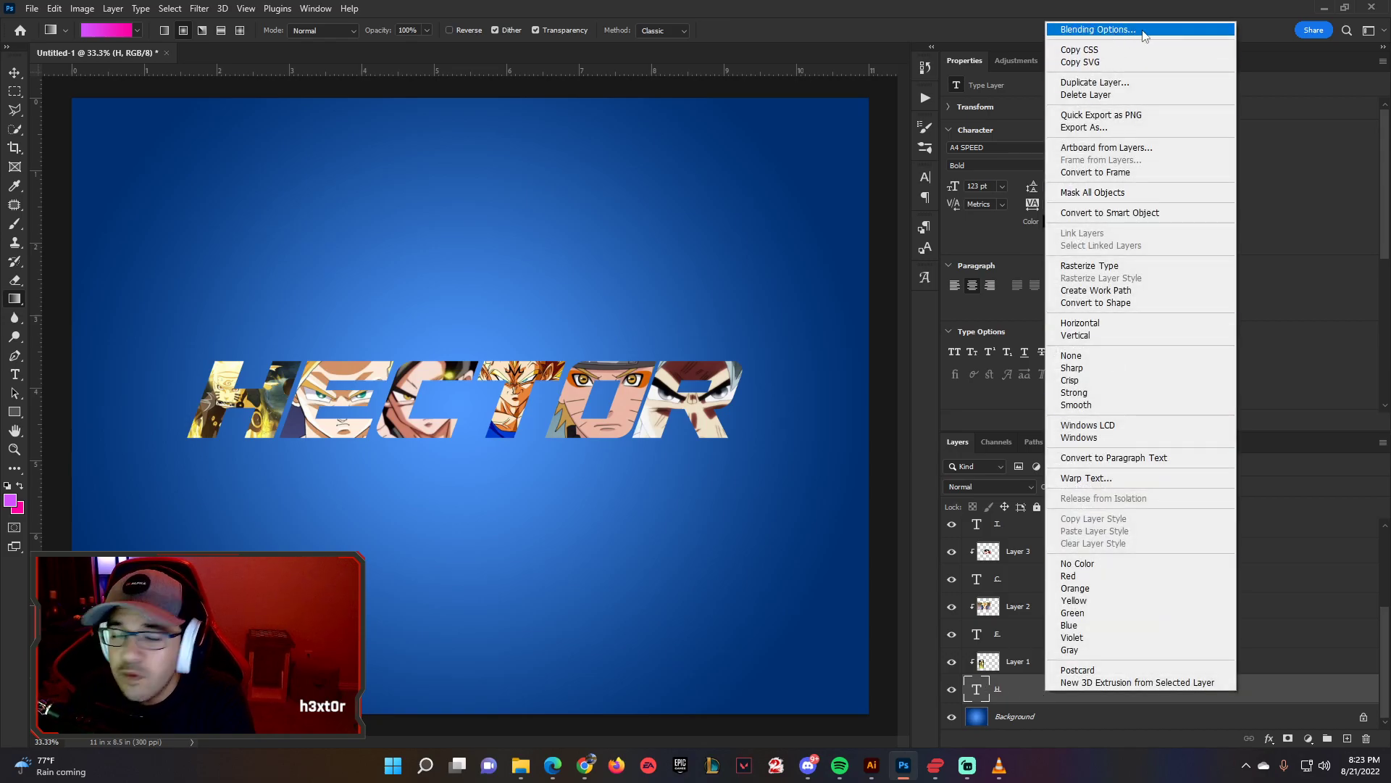
pyautogui.click(1094, 29)
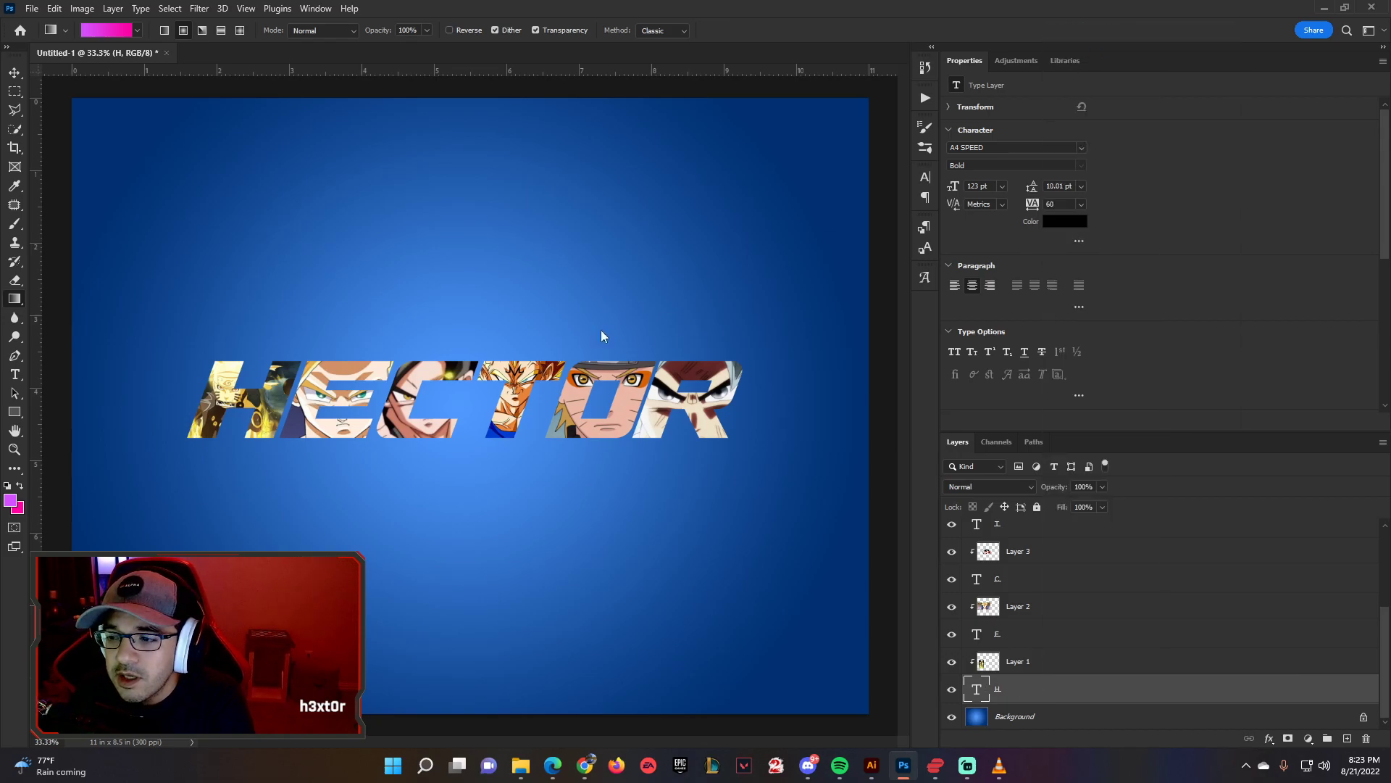
pyautogui.moveTo(991, 212); pyautogui.dragTo(609, 211)
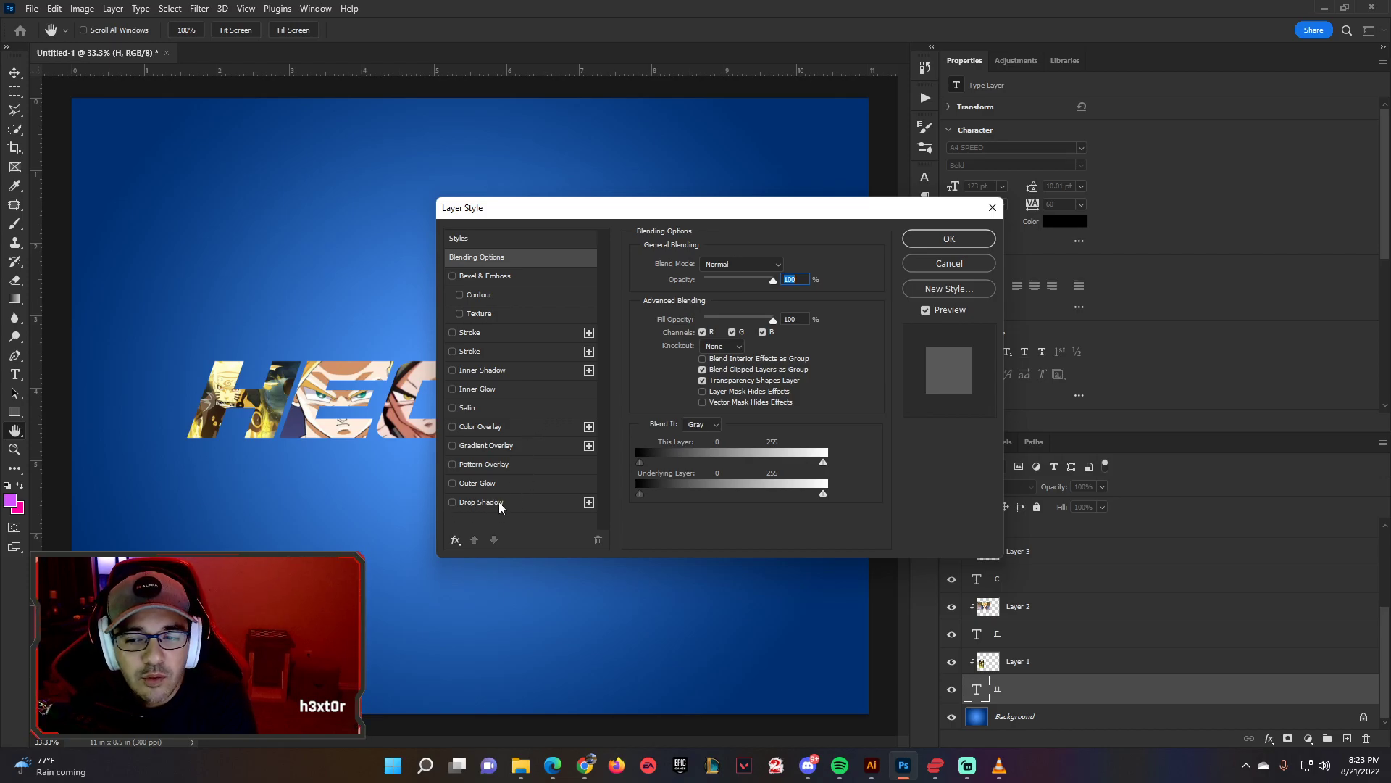
pyautogui.click(453, 502)
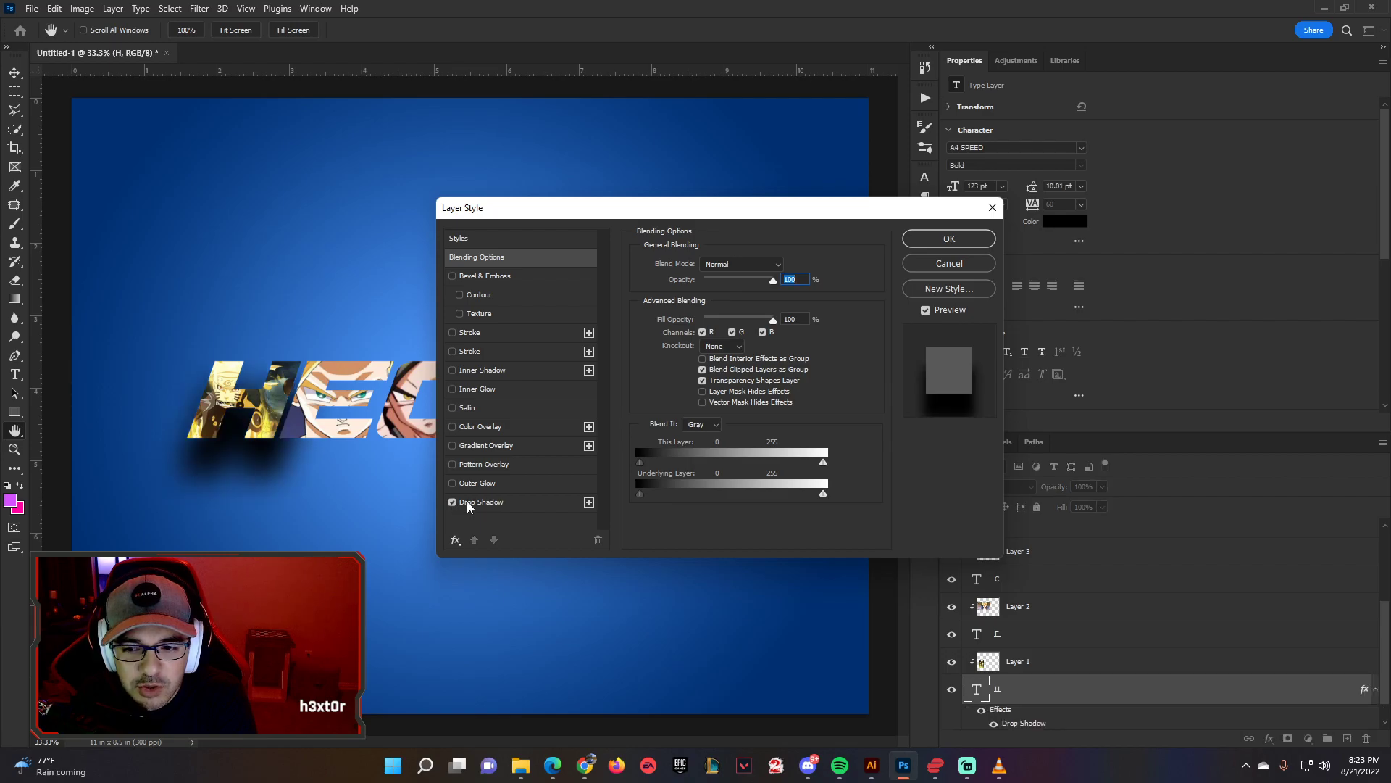
pyautogui.click(491, 503)
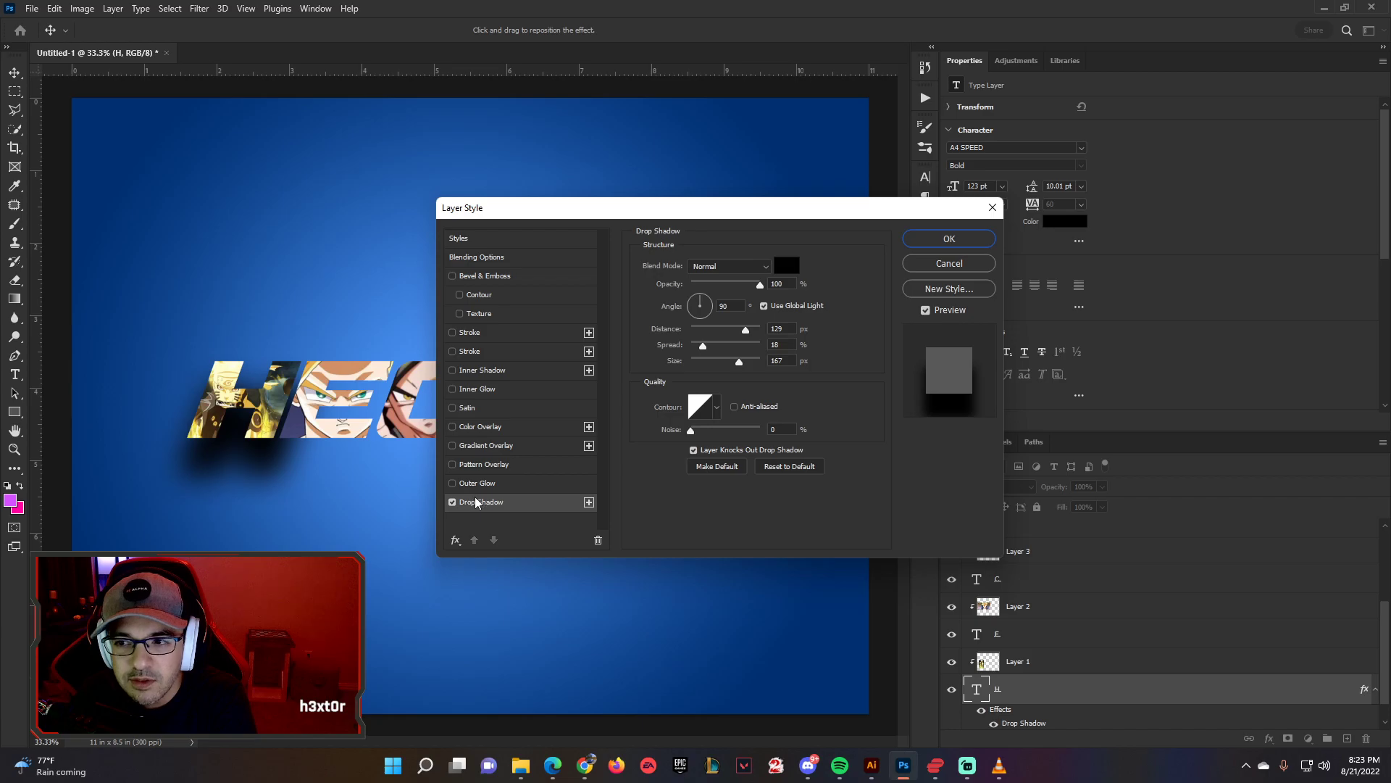
# - Set the H layer's drop shadow to 100% opacity, 6 px distance, 6% spread and 18 px size
pyautogui.moveTo(614, 209); pyautogui.dragTo(792, 240)
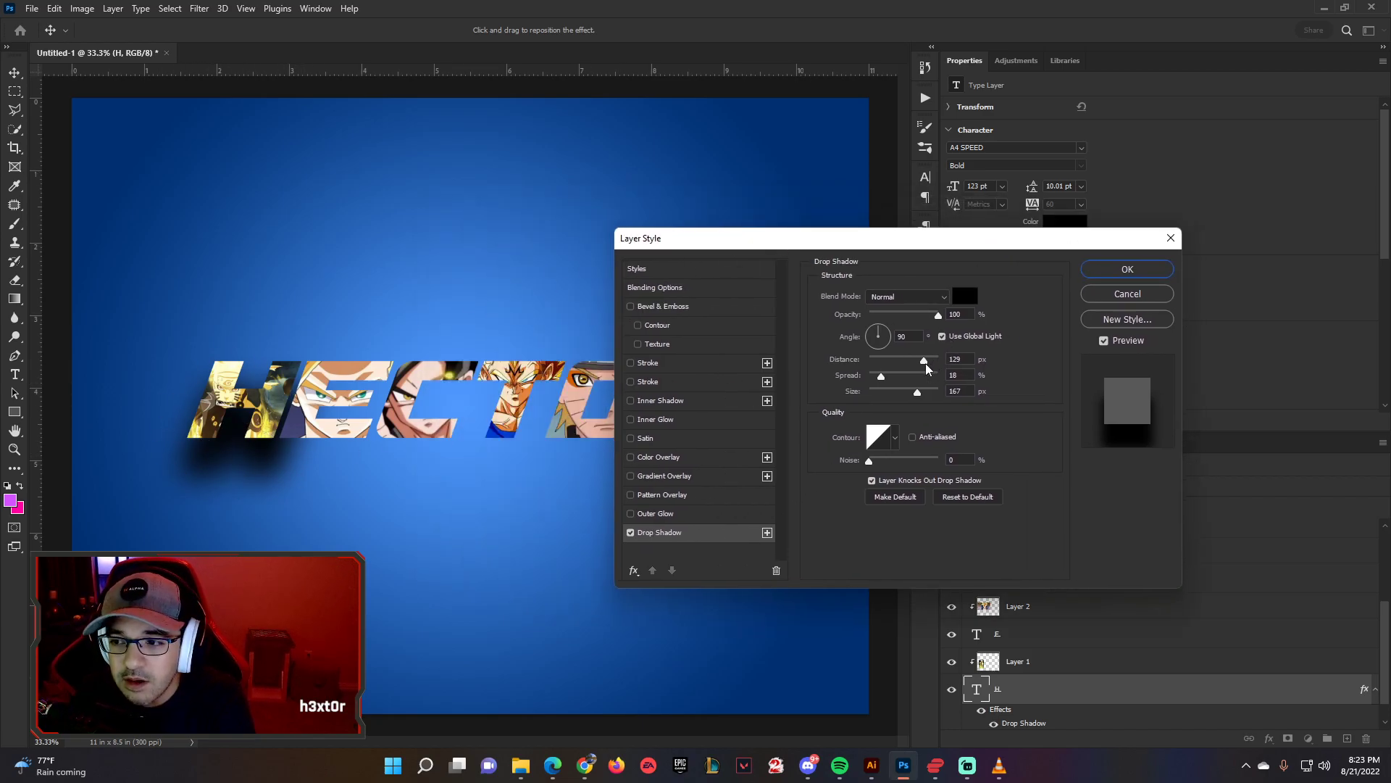
pyautogui.moveTo(939, 319)
pyautogui.mouseDown()
pyautogui.moveTo(869, 322)
pyautogui.moveTo(962, 327)
pyautogui.mouseUp()
pyautogui.click(960, 320)
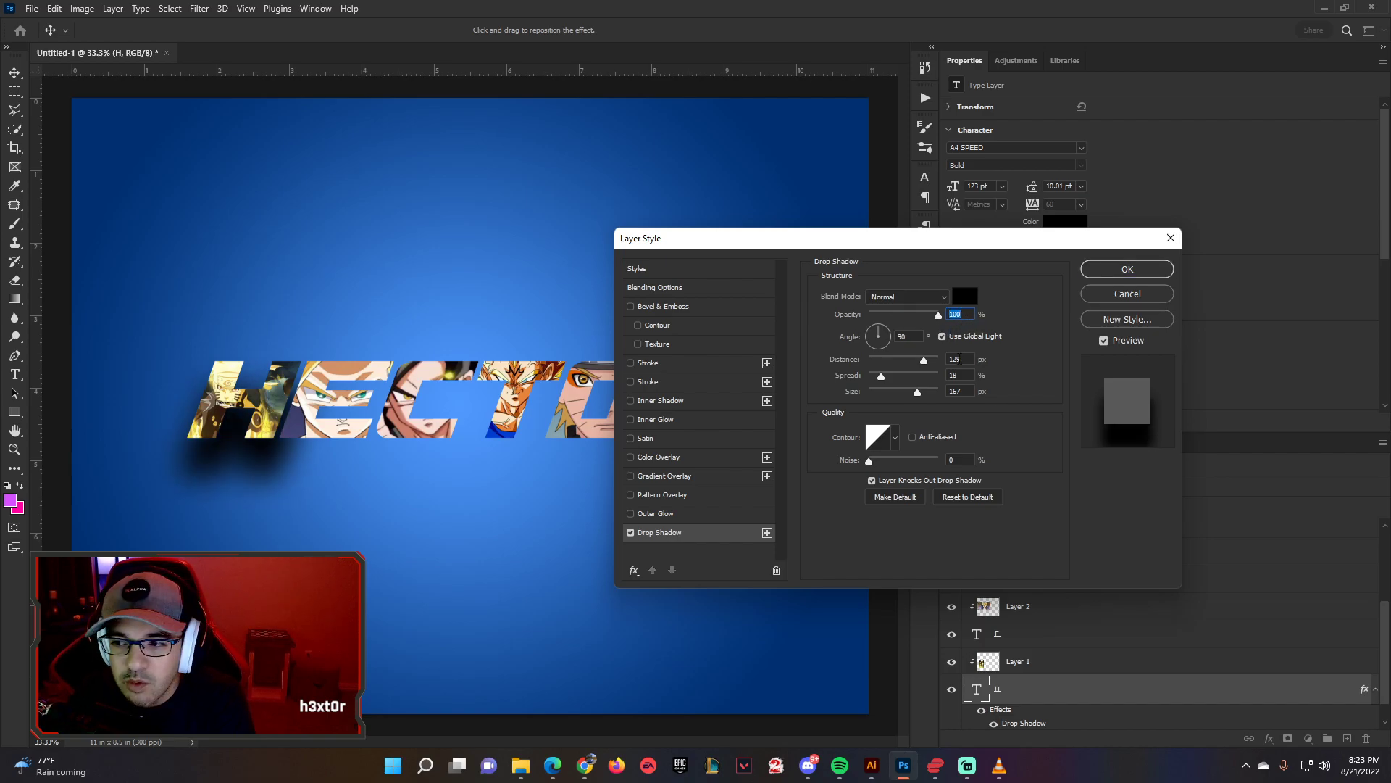
pyautogui.moveTo(924, 364); pyautogui.dragTo(911, 393)
pyautogui.moveTo(881, 376)
pyautogui.mouseDown()
pyautogui.moveTo(906, 376)
pyautogui.moveTo(876, 392)
pyautogui.moveTo(890, 360)
pyautogui.moveTo(878, 360)
pyautogui.moveTo(897, 376)
pyautogui.moveTo(873, 376)
pyautogui.moveTo(876, 390)
pyautogui.moveTo(873, 360)
pyautogui.mouseUp()
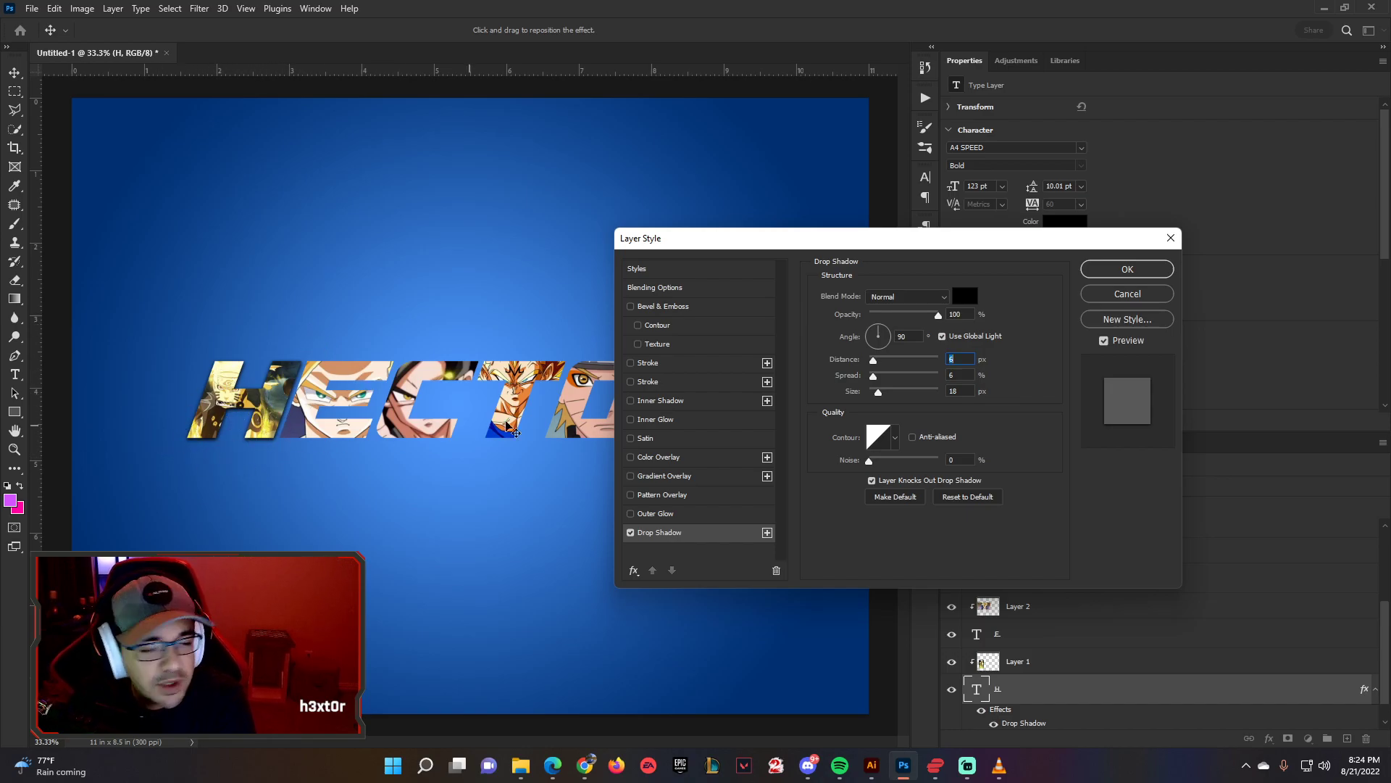
# - Compare the H with and without its drop shadow, and apply the layer style with the shadow enabled
pyautogui.click(631, 533)
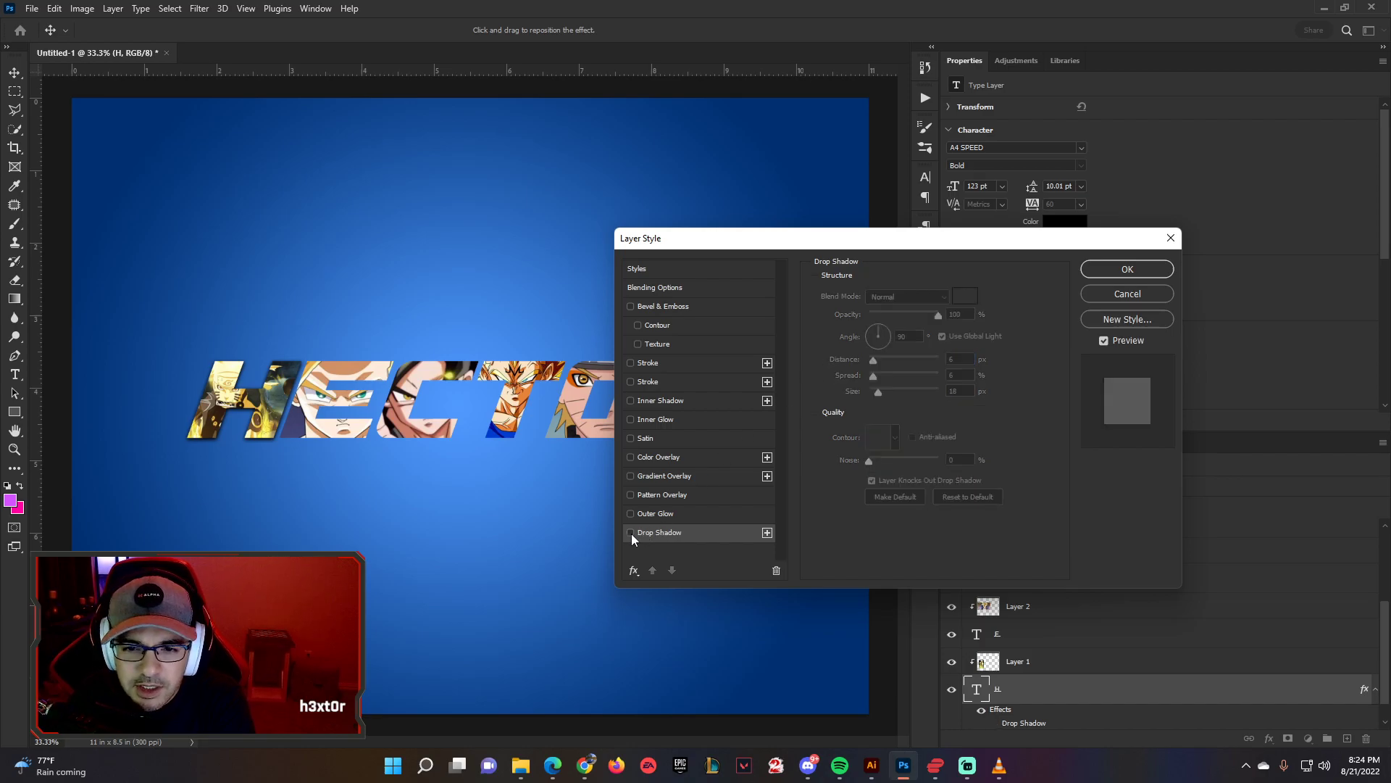
pyautogui.click(630, 533)
pyautogui.click(630, 533)
pyautogui.click(630, 532)
pyautogui.click(630, 532)
pyautogui.click(630, 532)
pyautogui.click(630, 533)
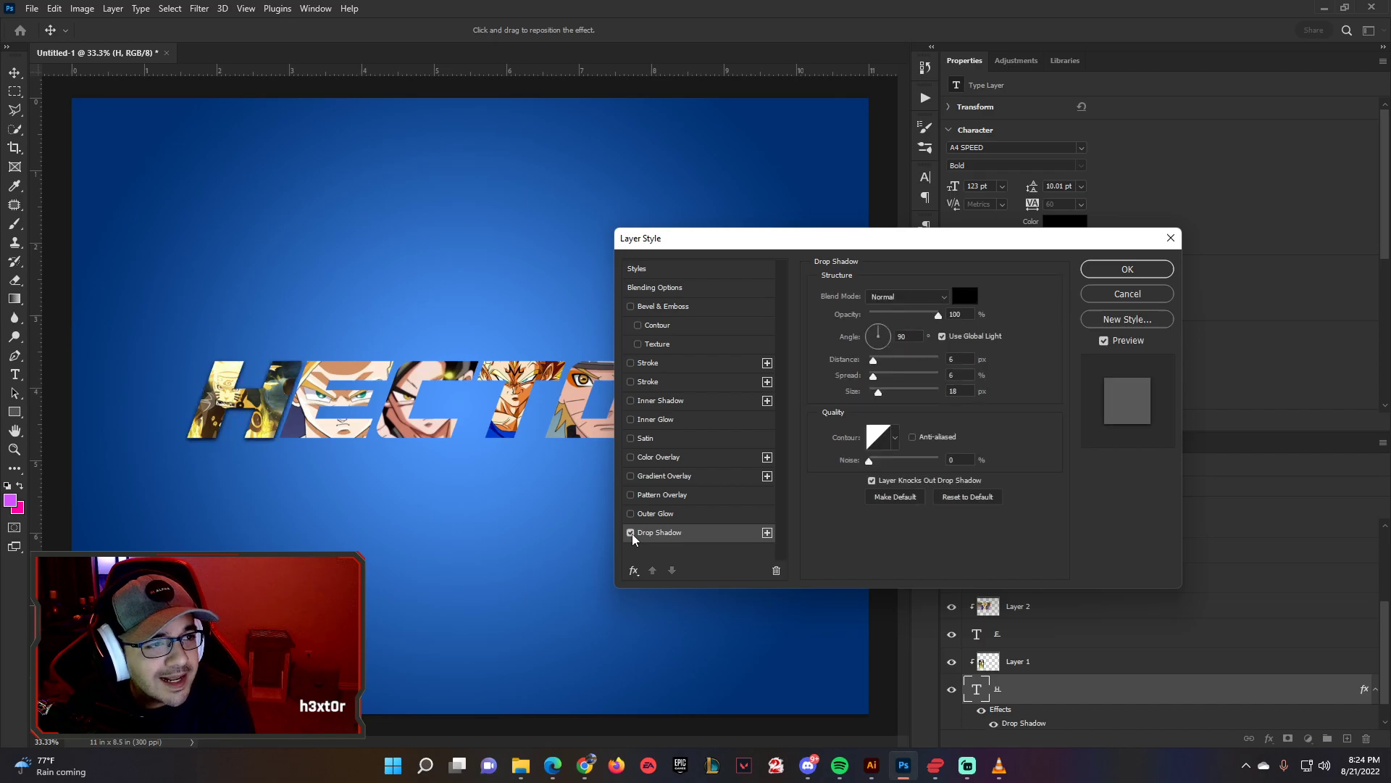
pyautogui.click(1125, 270)
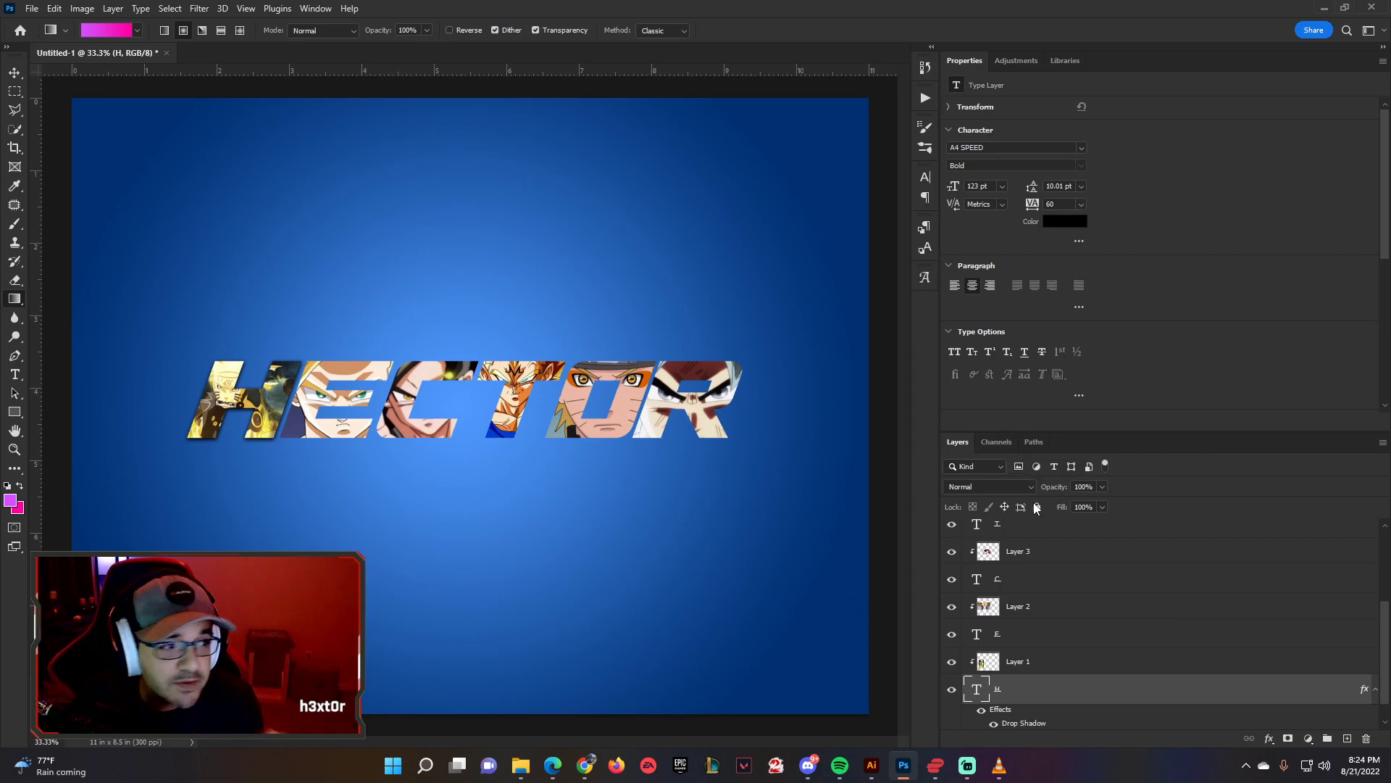
# - Copy the H text layer's style and paste it onto the other five letter text layers together
pyautogui.rightClick(1030, 689)
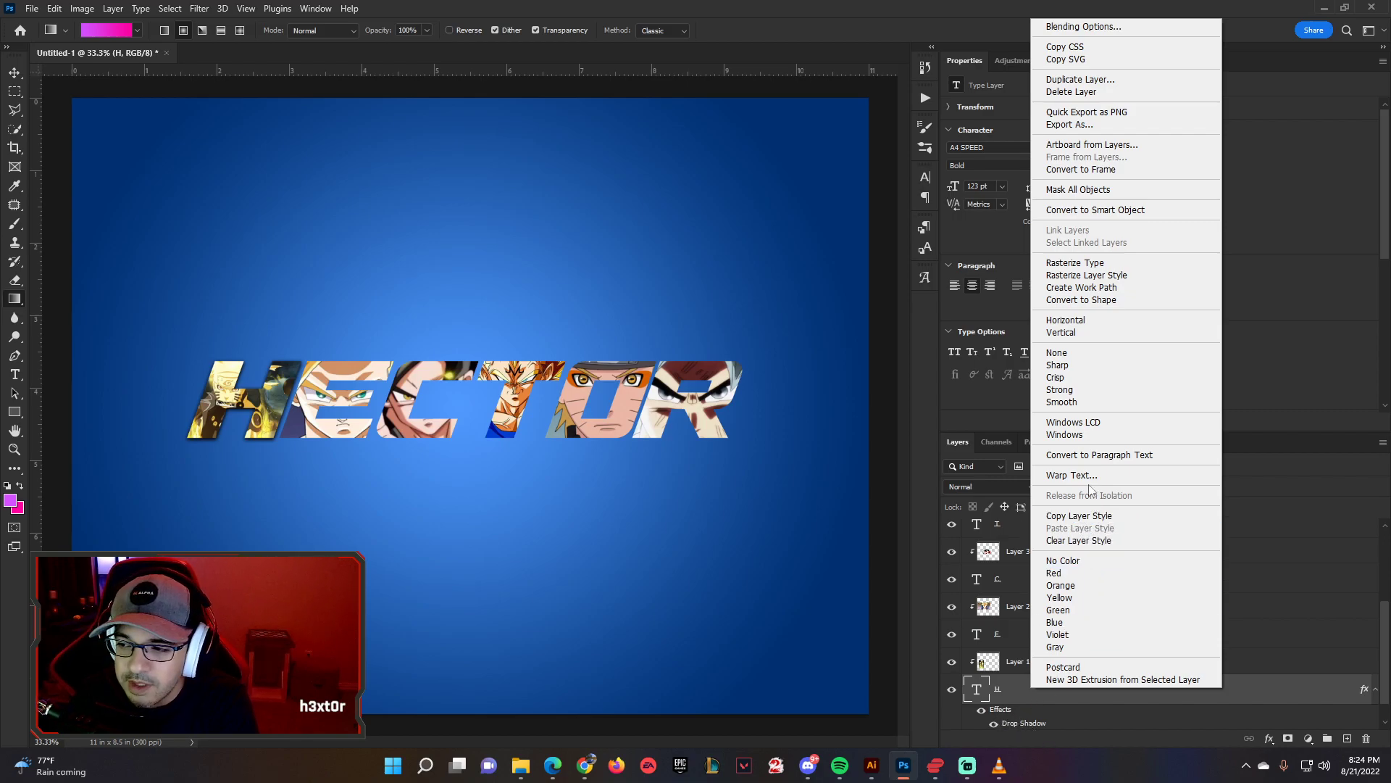
pyautogui.click(1100, 515)
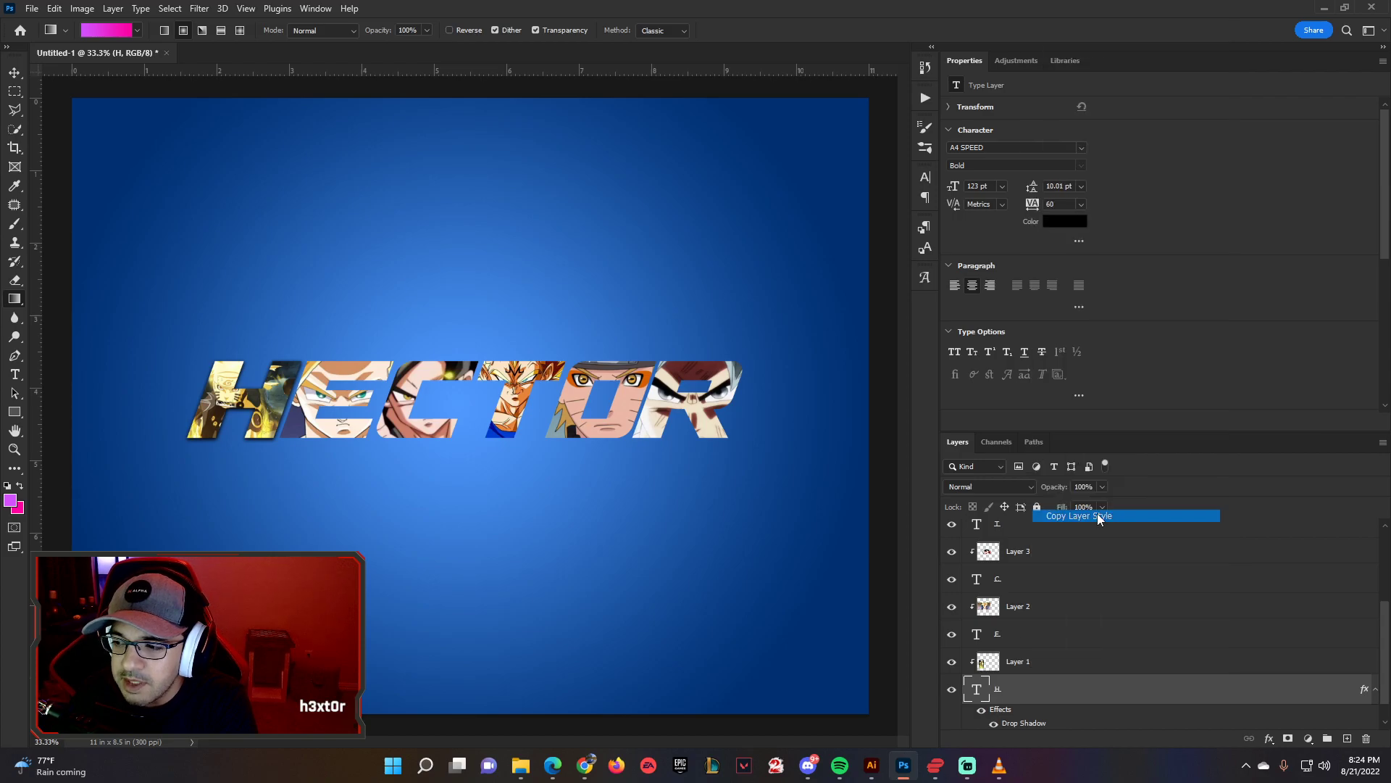
pyautogui.click(1018, 637)
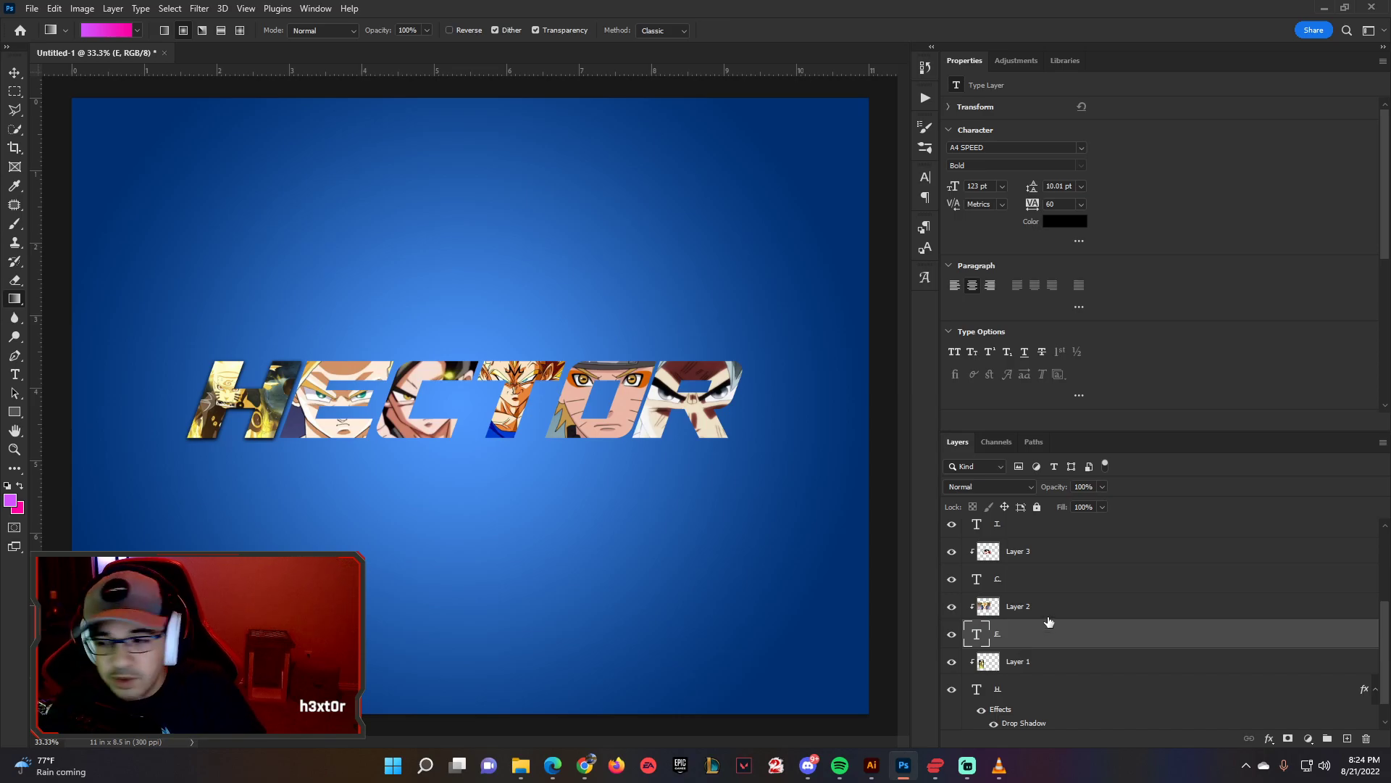
pyautogui.keyDown('ctrl'); pyautogui.click(1034, 581); pyautogui.keyUp('ctrl')
pyautogui.keyDown('ctrl'); pyautogui.click(1029, 528); pyautogui.keyUp('ctrl')
pyautogui.scroll(5, 1047, 646)
pyautogui.keyDown('ctrl'); pyautogui.click(1018, 601); pyautogui.keyUp('ctrl')
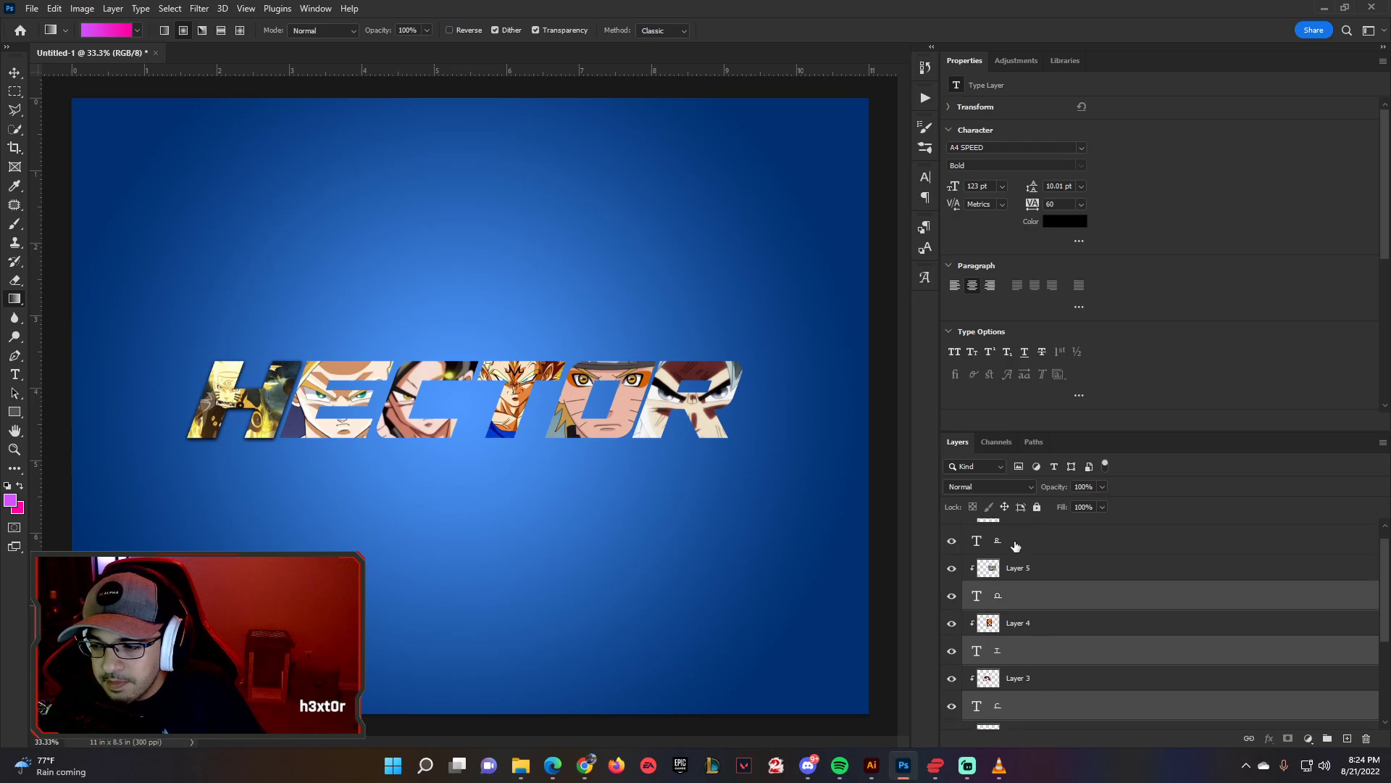
pyautogui.keyDown('ctrl'); pyautogui.click(1014, 548); pyautogui.keyUp('ctrl')
pyautogui.scroll(1, 1087, 608)
pyautogui.rightClick(1024, 554)
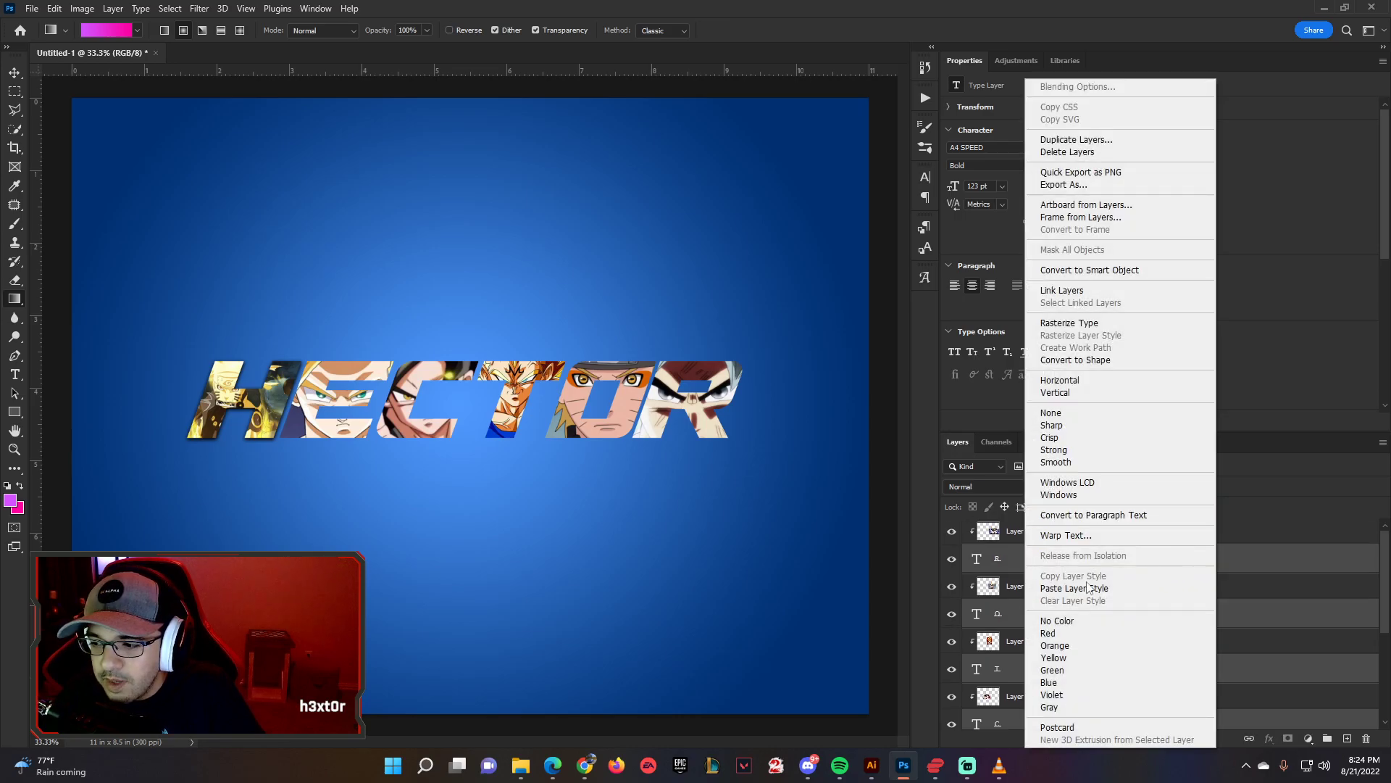
pyautogui.click(1091, 589)
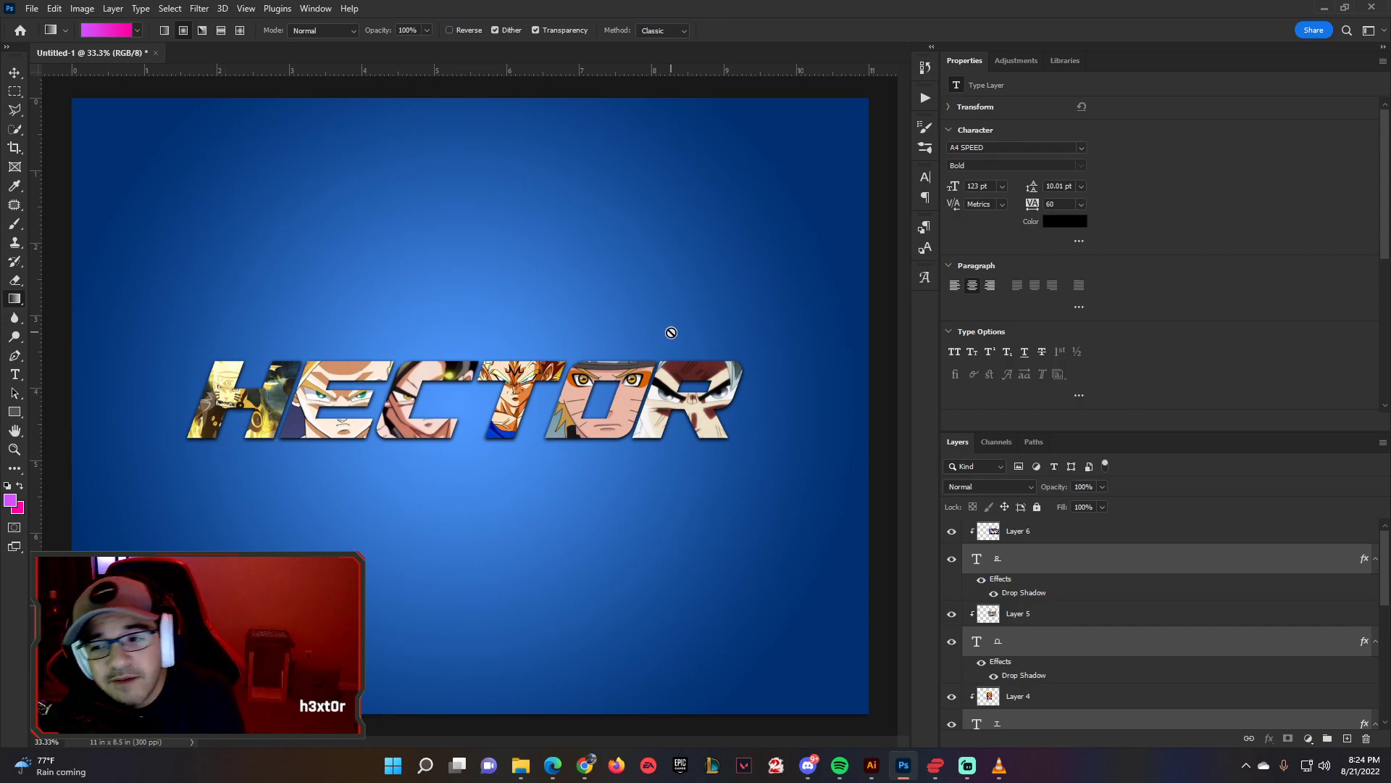
# - Save the document to Creative Cloud under the name Clipping Mask
pyautogui.click(33, 9)
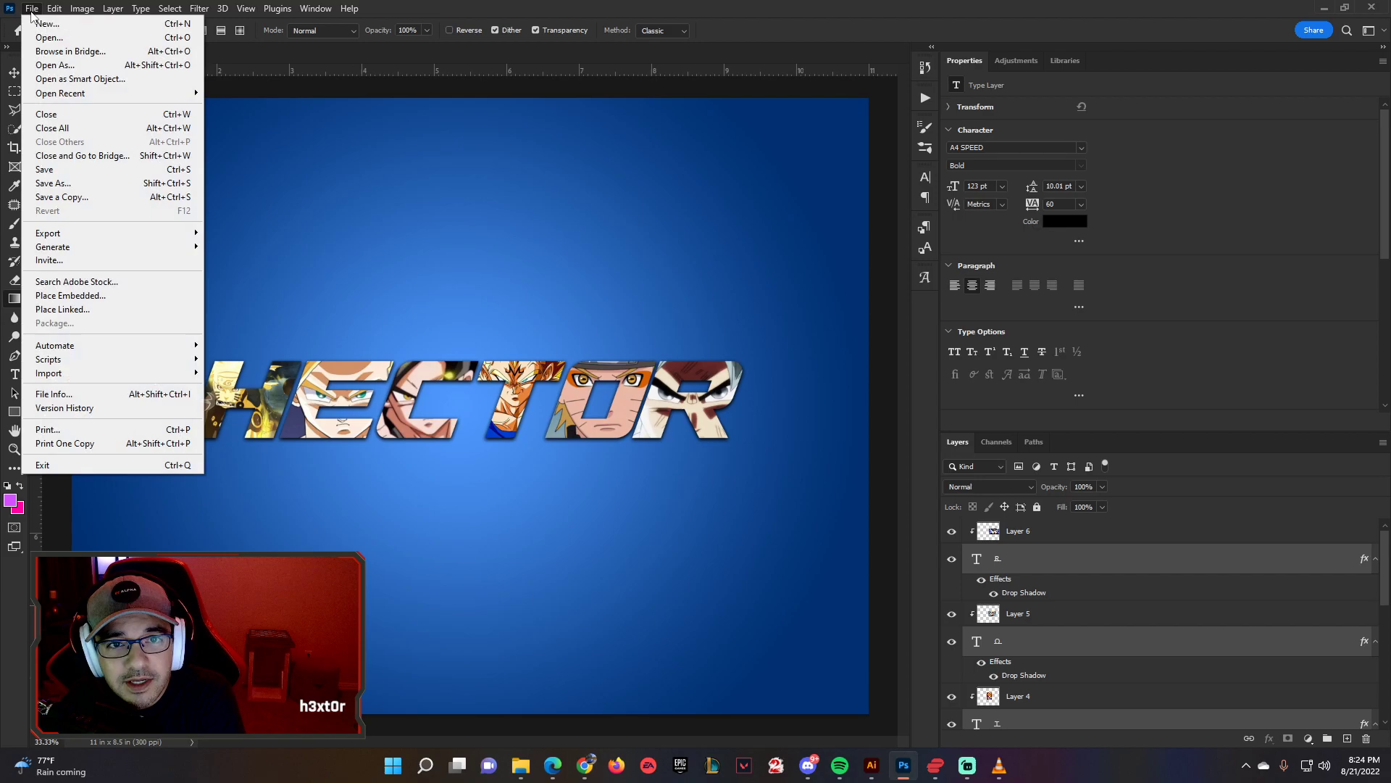
pyautogui.click(66, 183)
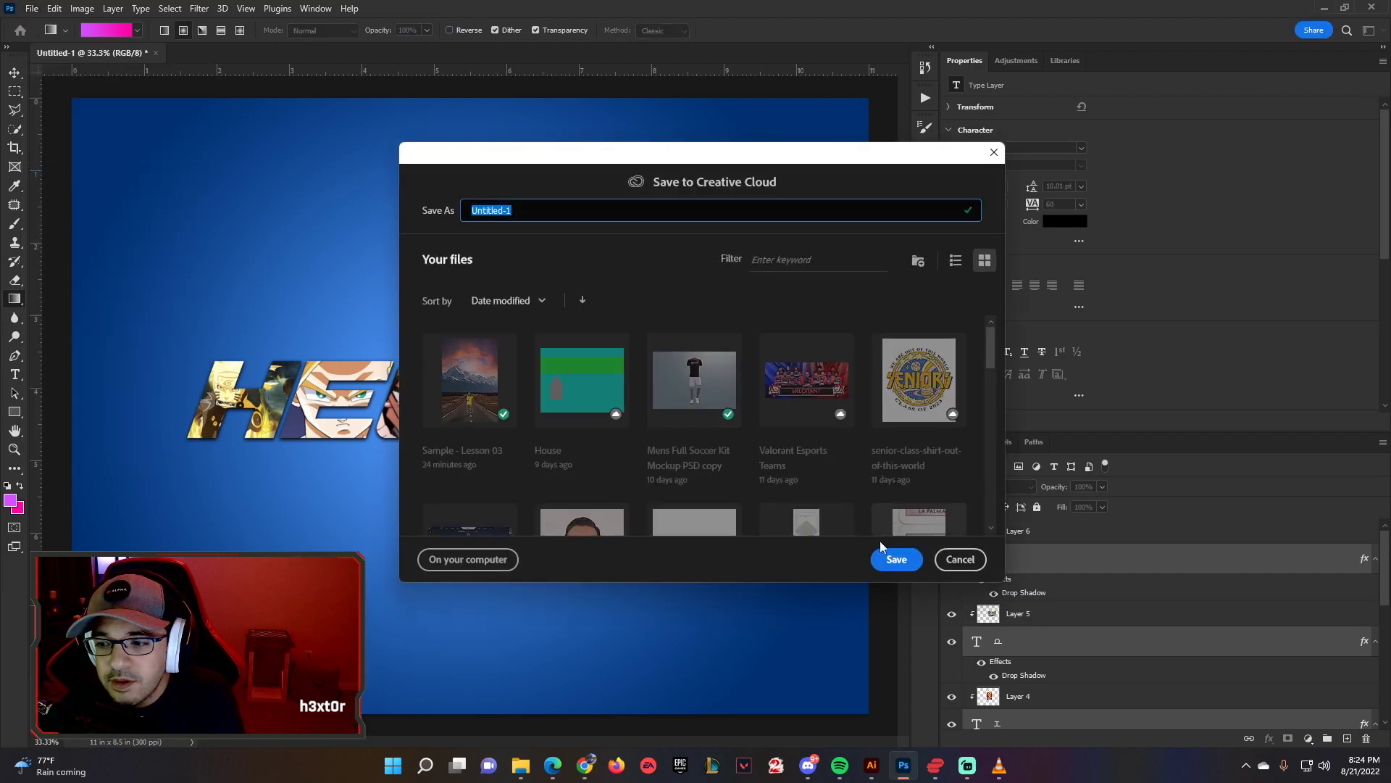
pyautogui.write('Clipping Mask')
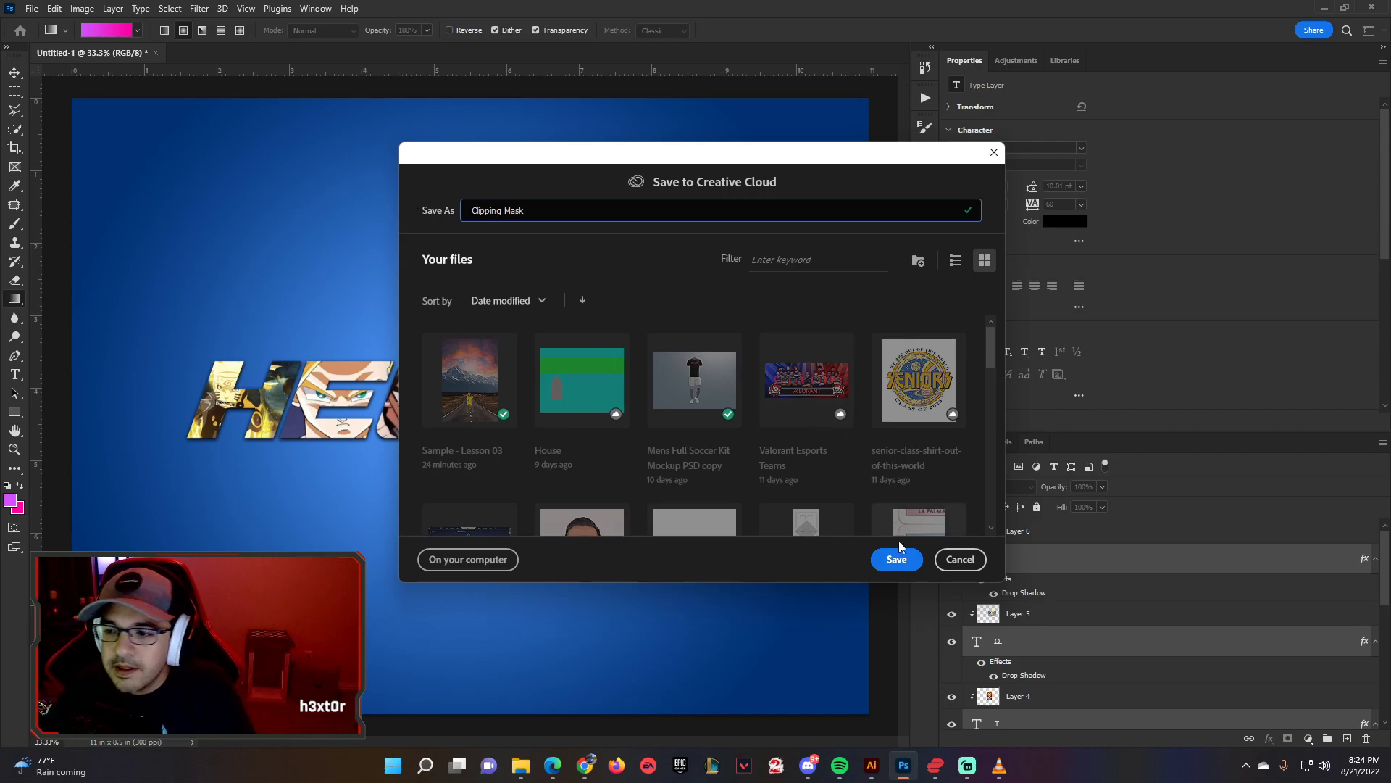
pyautogui.click(898, 545)
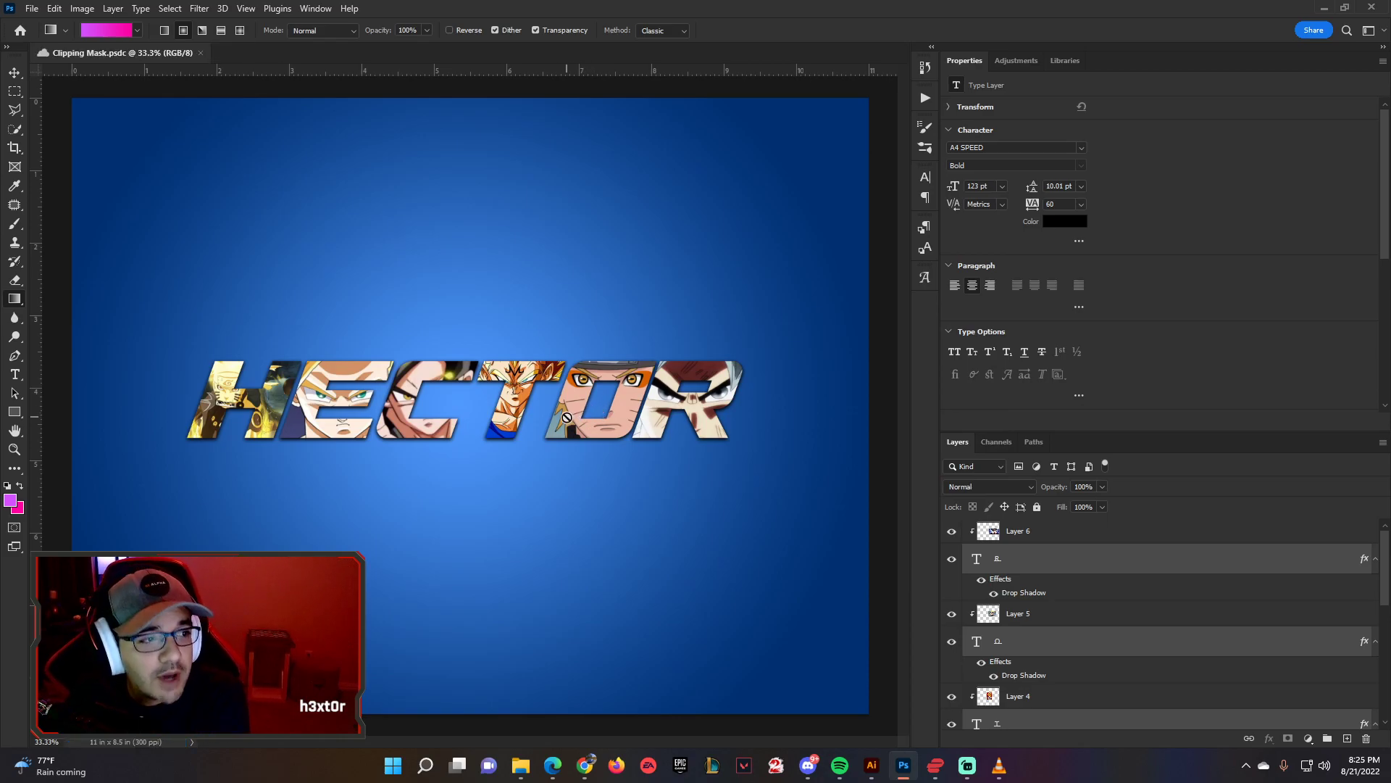
# - Start saving a copy of the document on the computer and choose the Creative Cloud Files folder
pyautogui.click(35, 13)
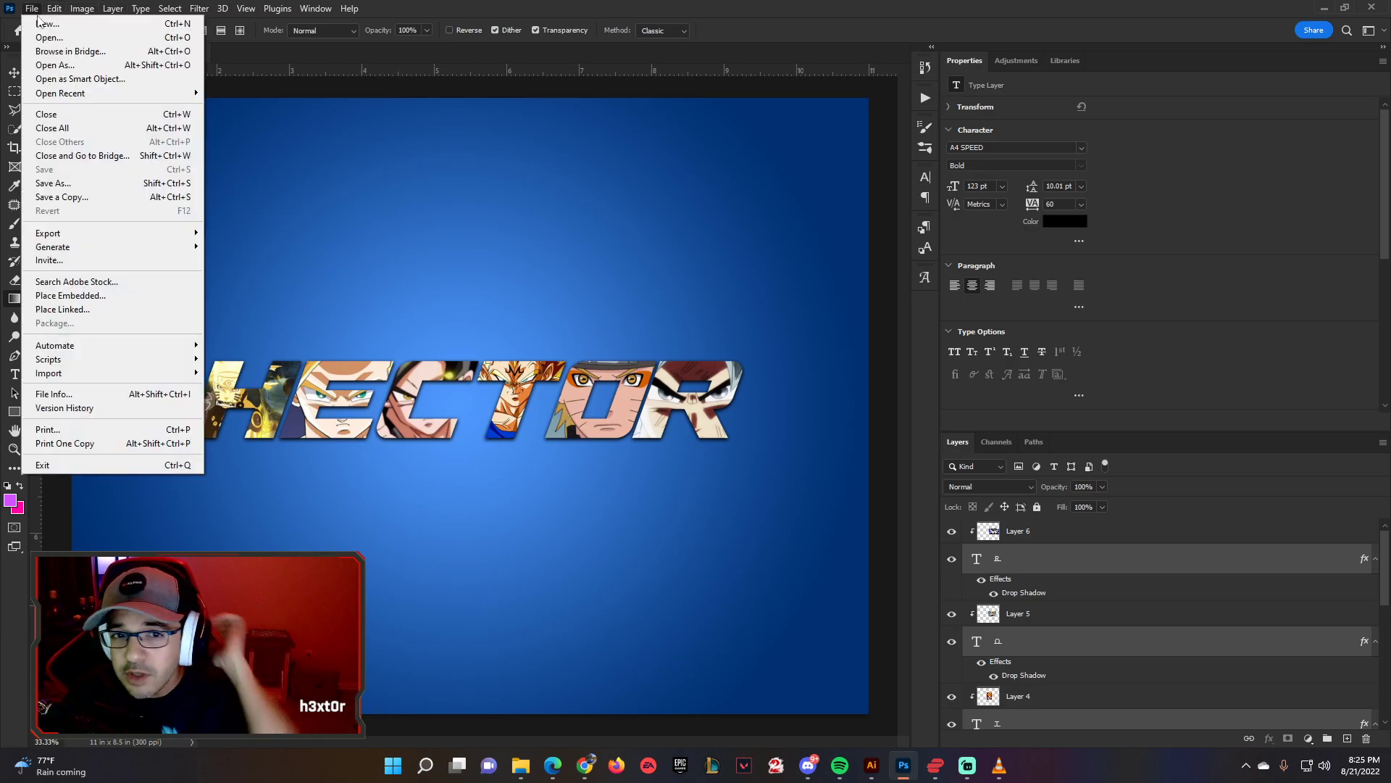
pyautogui.click(51, 196)
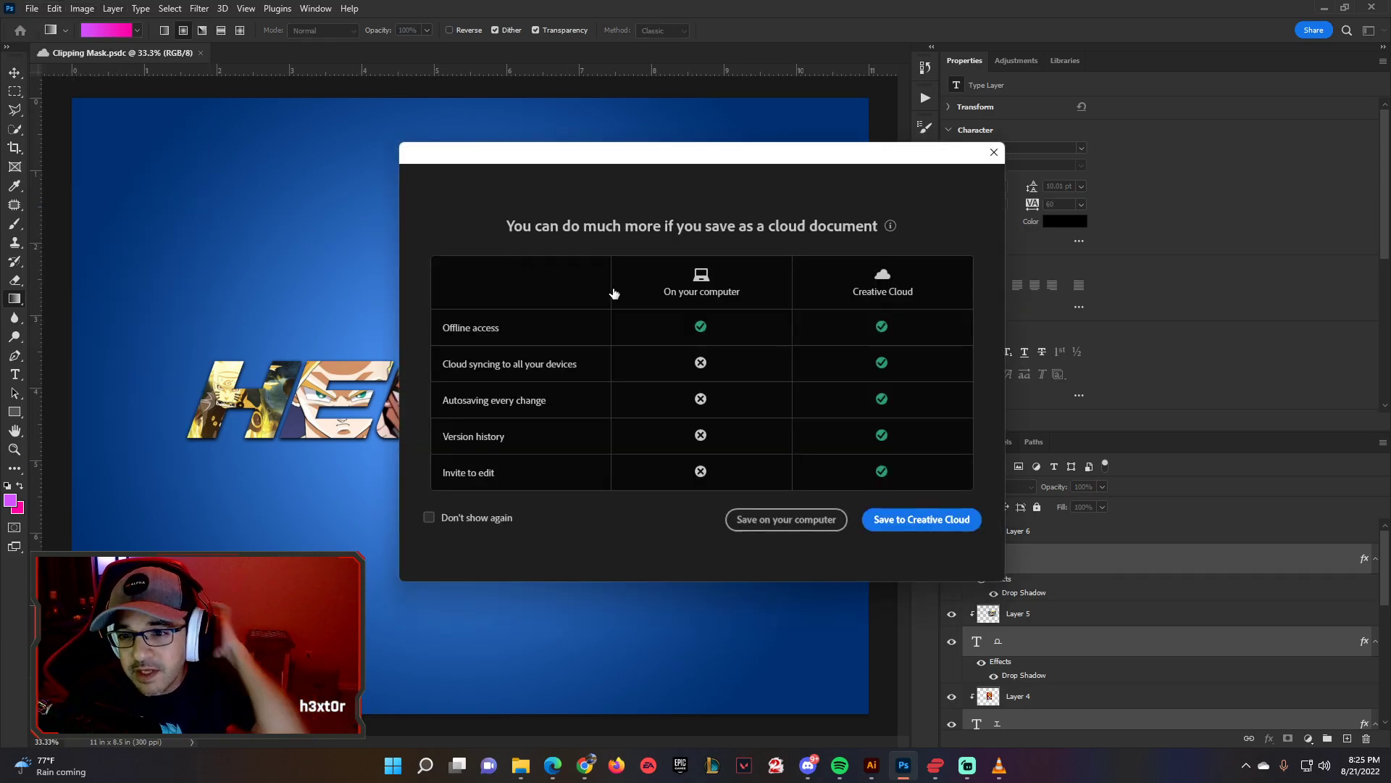
pyautogui.click(790, 519)
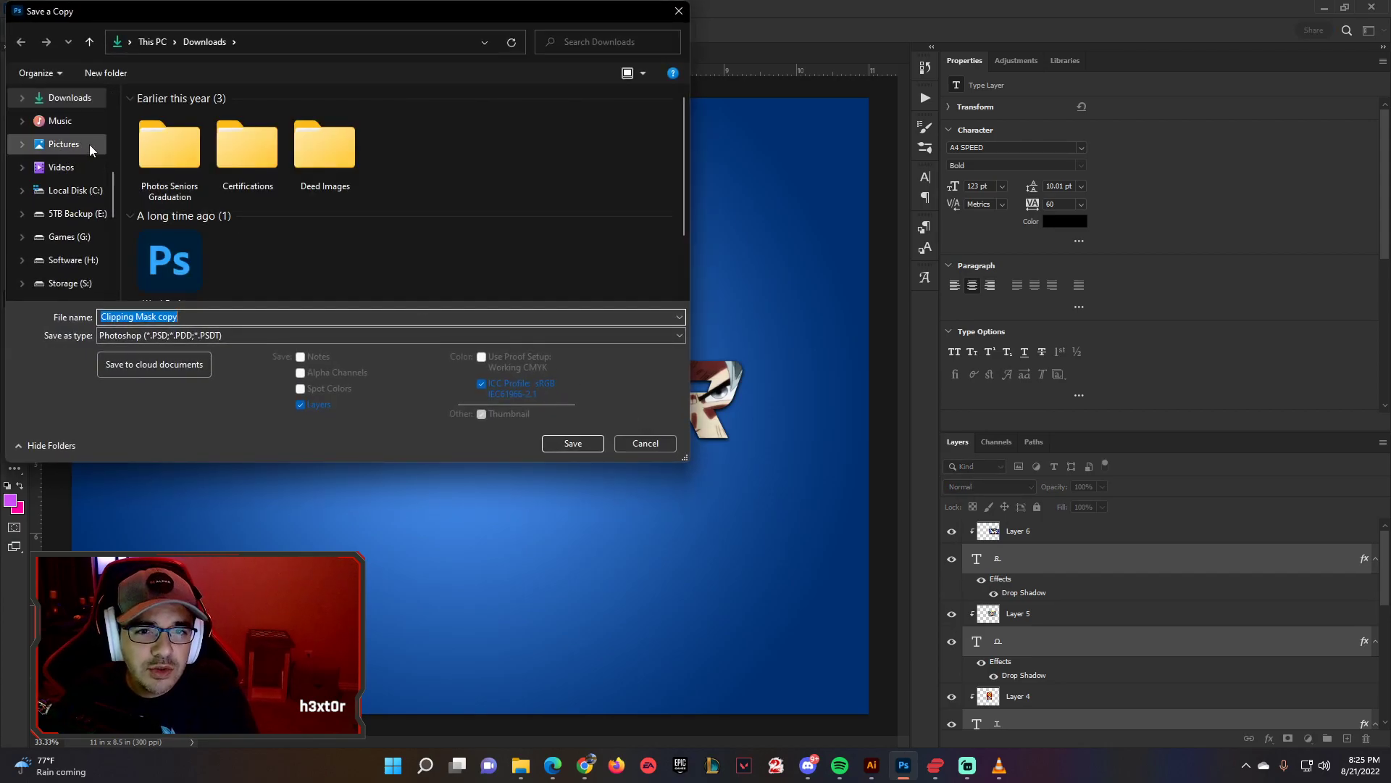
pyautogui.scroll(-2, 73, 214)
pyautogui.scroll(3, 75, 214)
pyautogui.scroll(2, 76, 214)
pyautogui.click(61, 110)
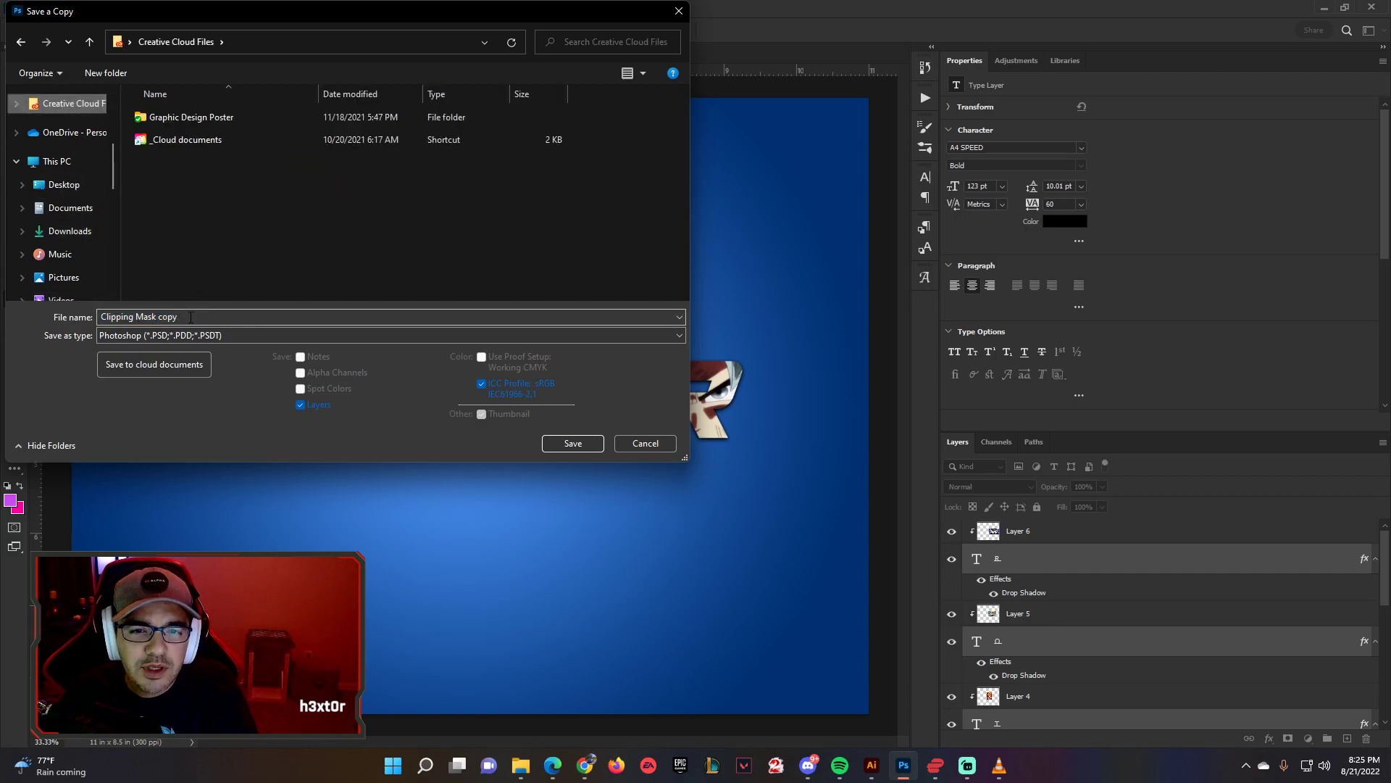
# - Save the copy as a JPEG named Clipping Mask copy, accepting quality 12
pyautogui.click(171, 338)
pyautogui.click(145, 437)
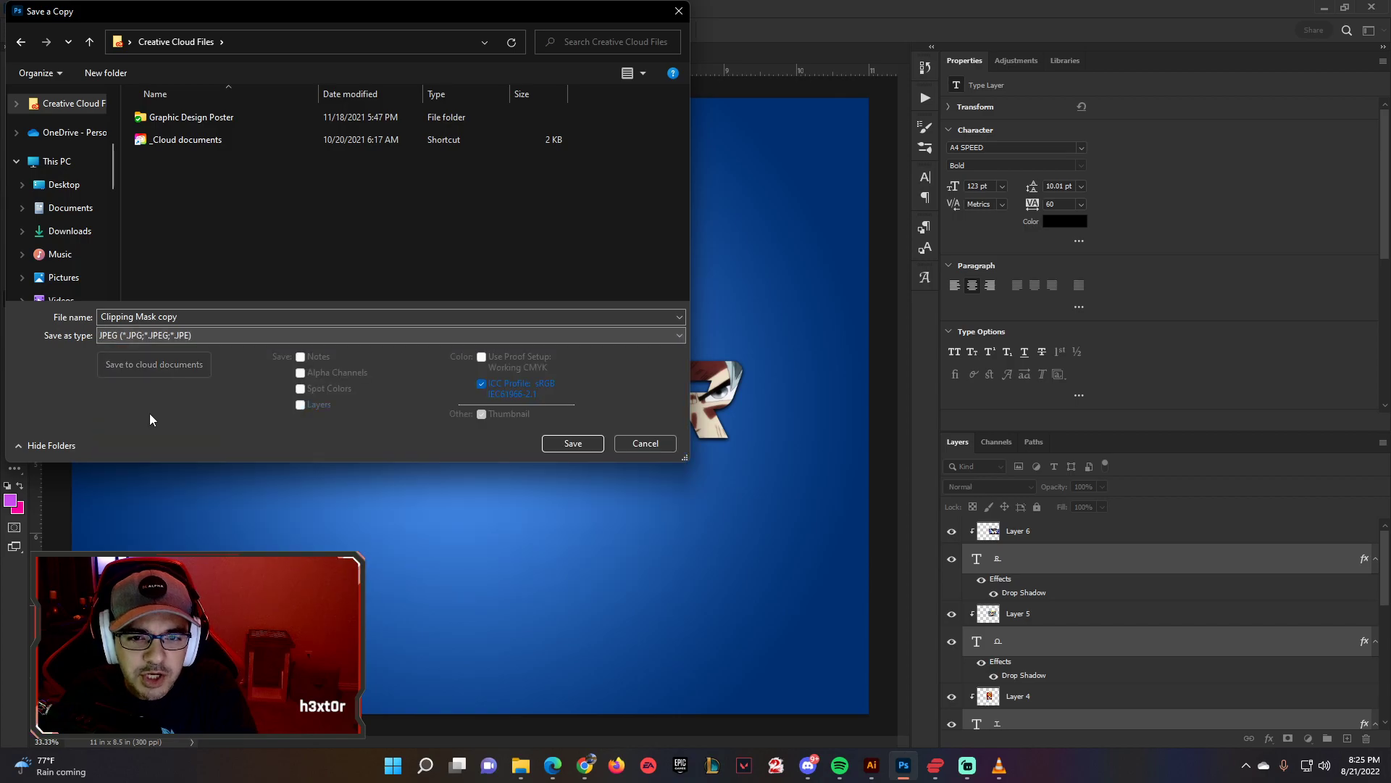
pyautogui.click(585, 445)
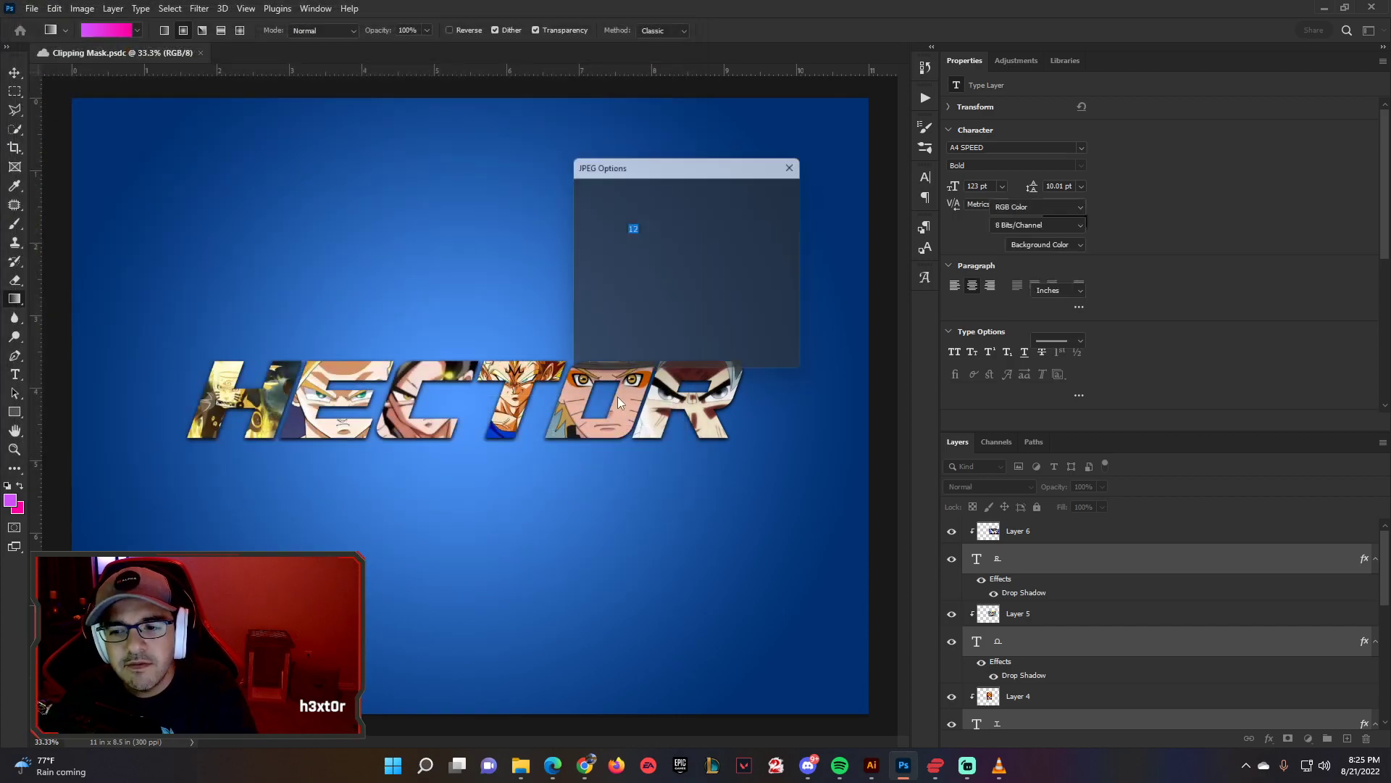
pyautogui.click(774, 190)
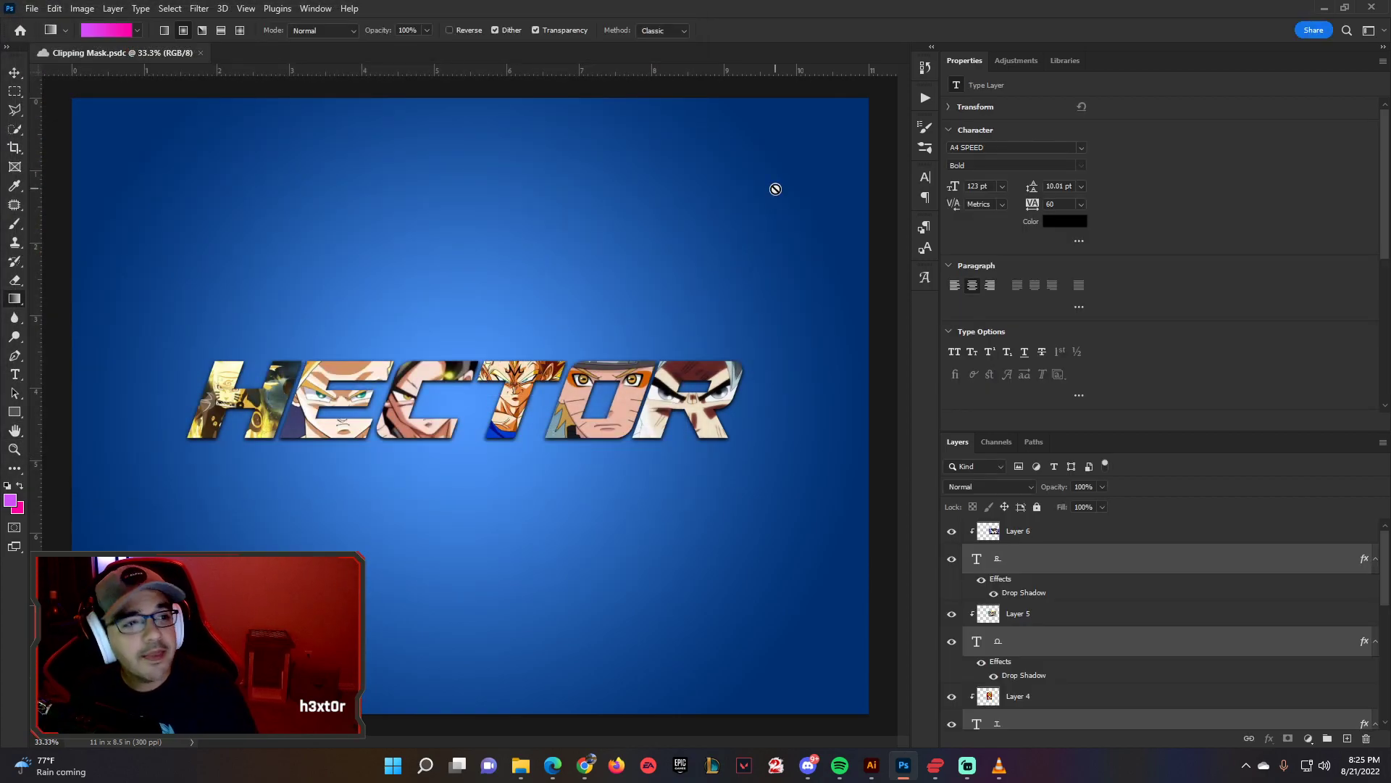